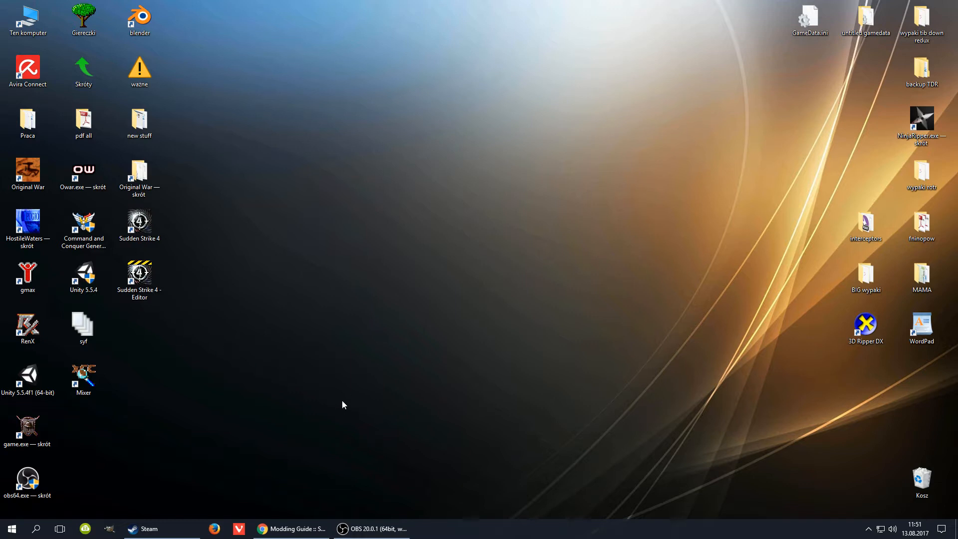
# Switch to Steam and select Sudden Strike 4 - Editor in the library's tools list
pyautogui.moveTo(306, 532)
pyautogui.click(149, 529)
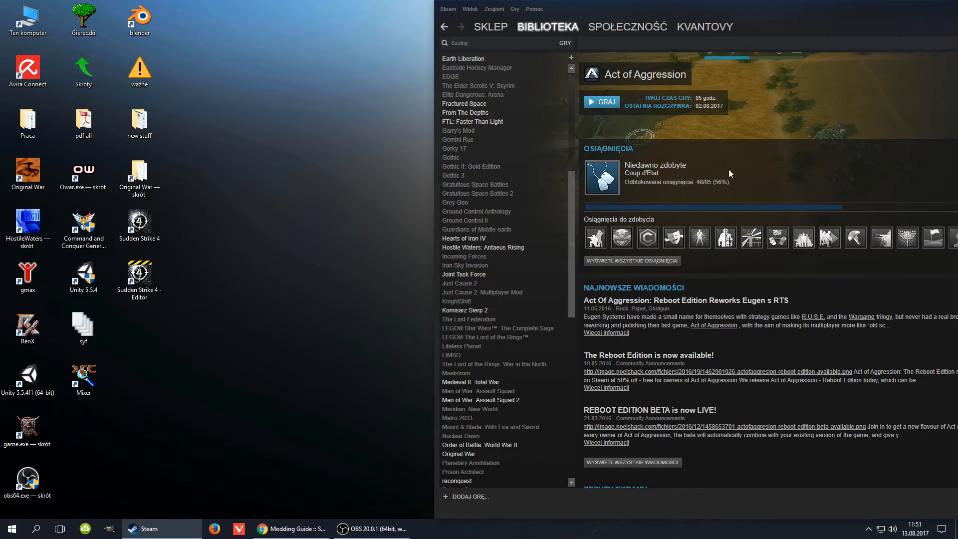
pyautogui.moveTo(546, 31)
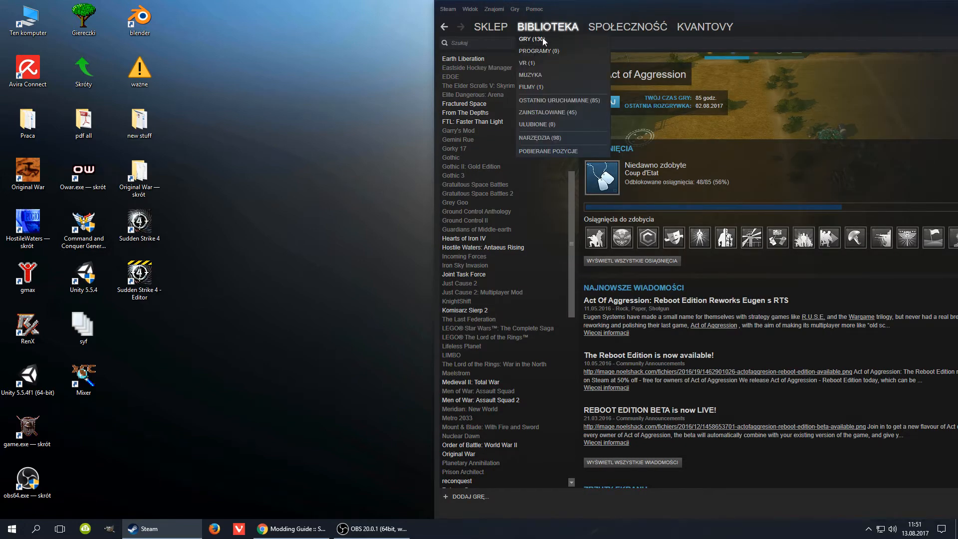
pyautogui.click(547, 136)
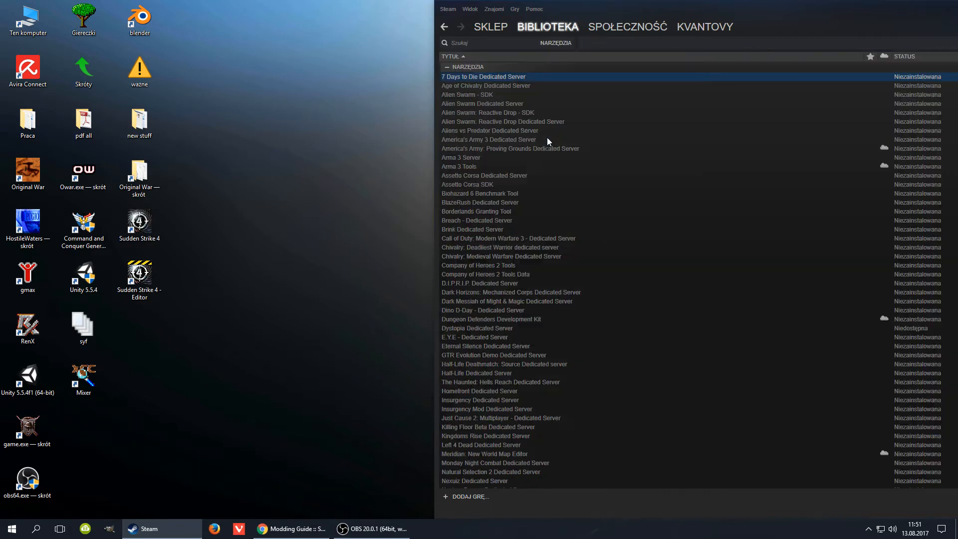
pyautogui.scroll(-15, 553, 395)
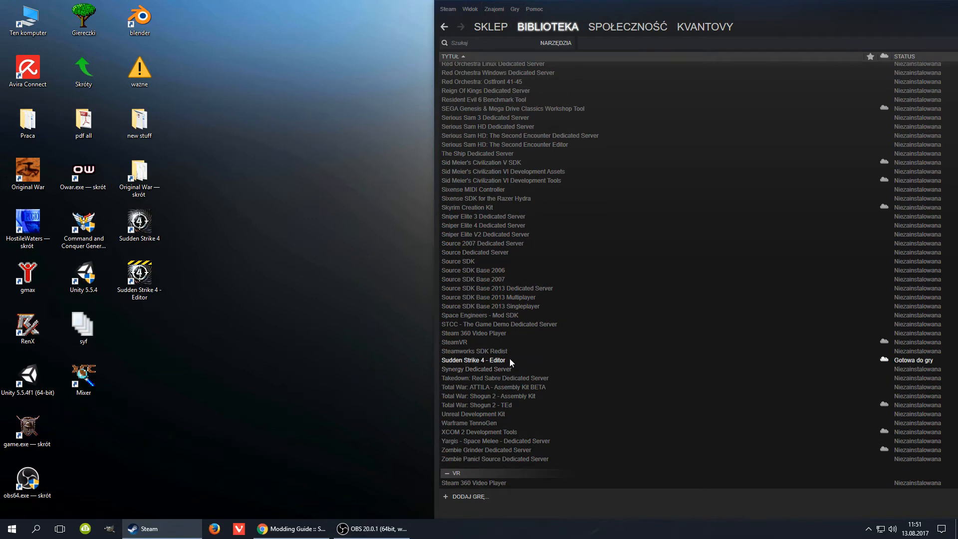
pyautogui.click(509, 358)
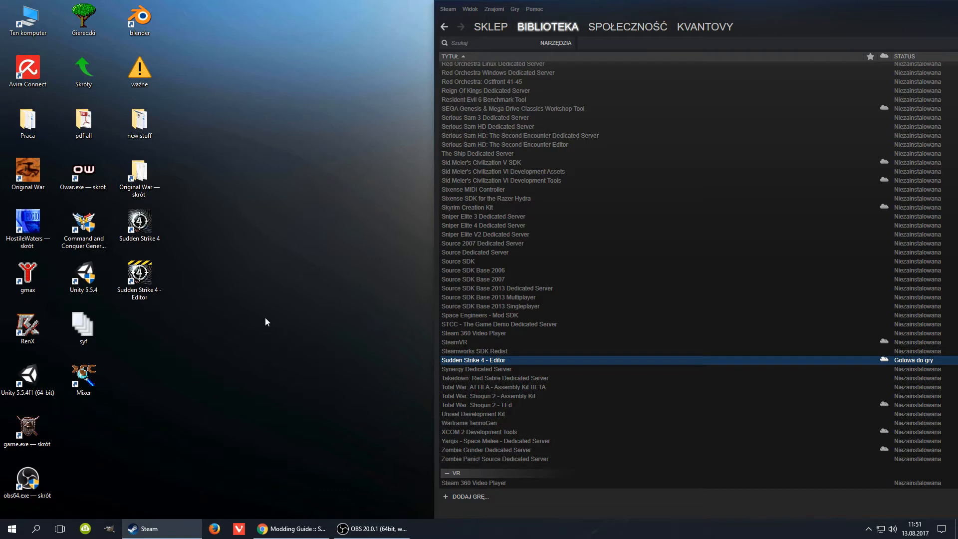
# Launch Sudden Strike 4 - Editor from the desktop and start the package setup to check its destination folder
pyautogui.click(140, 276)
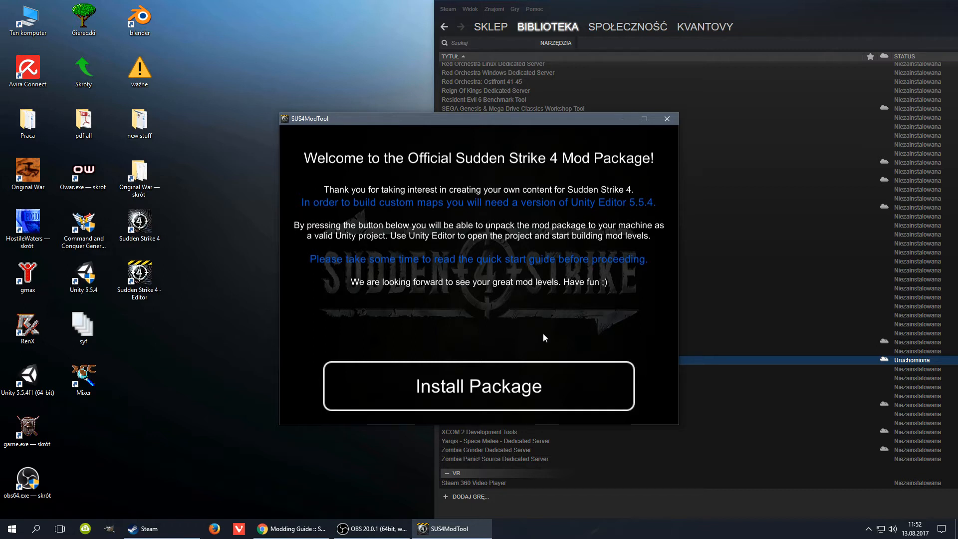
pyautogui.click(550, 387)
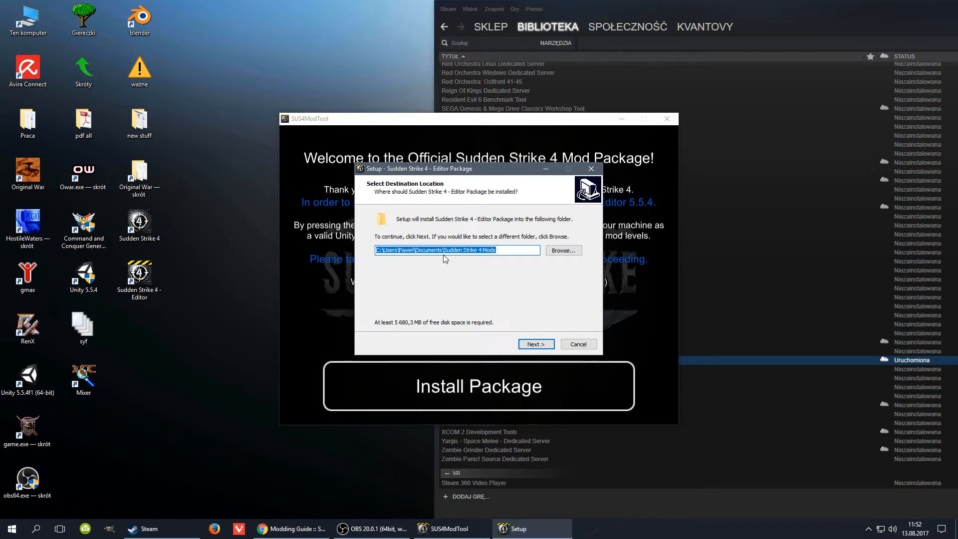
pyautogui.click(430, 251)
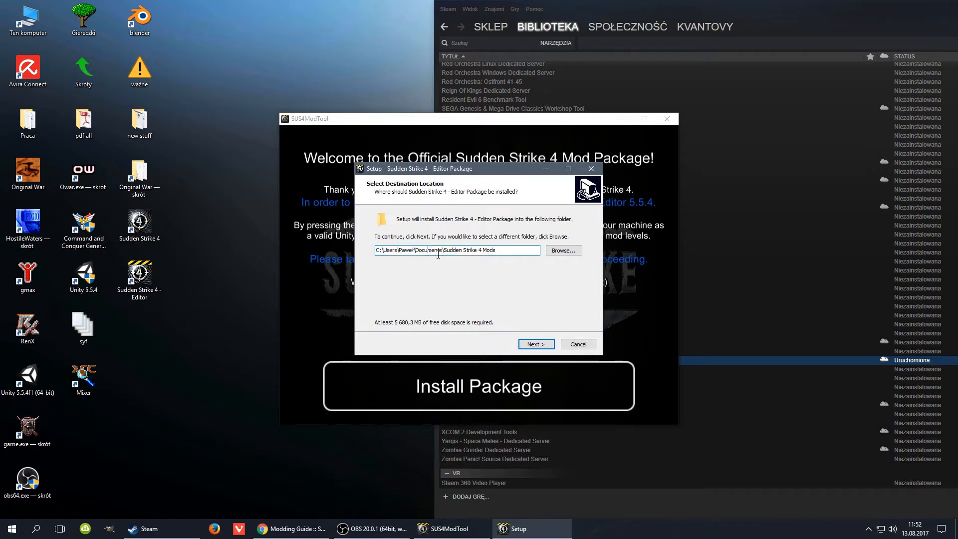
pyautogui.doubleClick(430, 250)
pyautogui.click(452, 250)
# Exit the package setup without installing and close the SUS4ModTool window
pyautogui.click(569, 344)
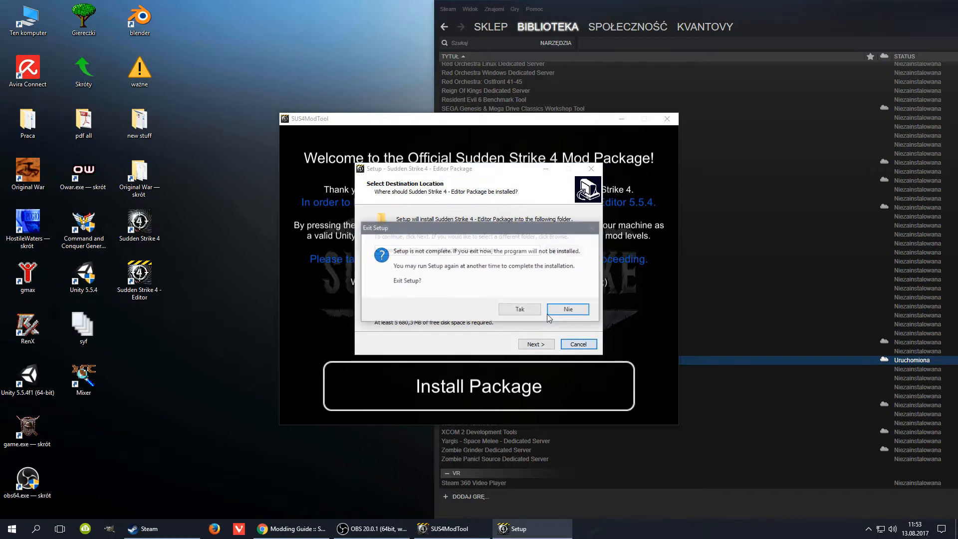
pyautogui.click(520, 309)
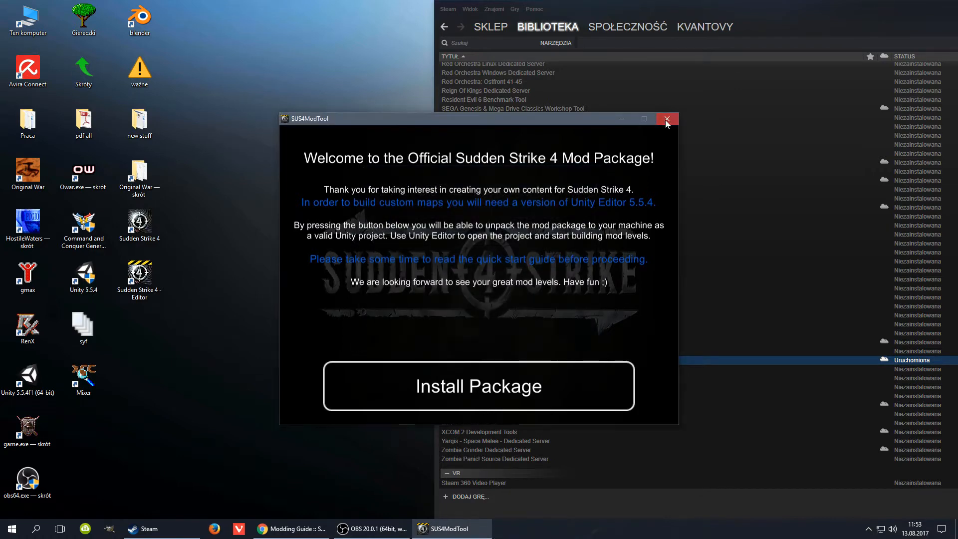
pyautogui.click(666, 119)
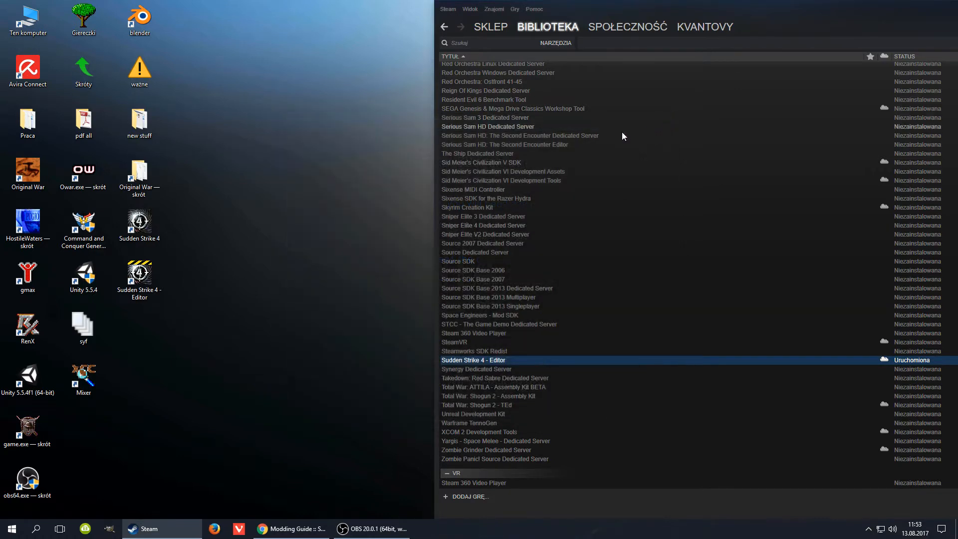
# Find and open the Sudden Strike 4 Mods folder in Documents to examine the unpacked project files
pyautogui.doubleClick(29, 20)
pyautogui.click(264, 117)
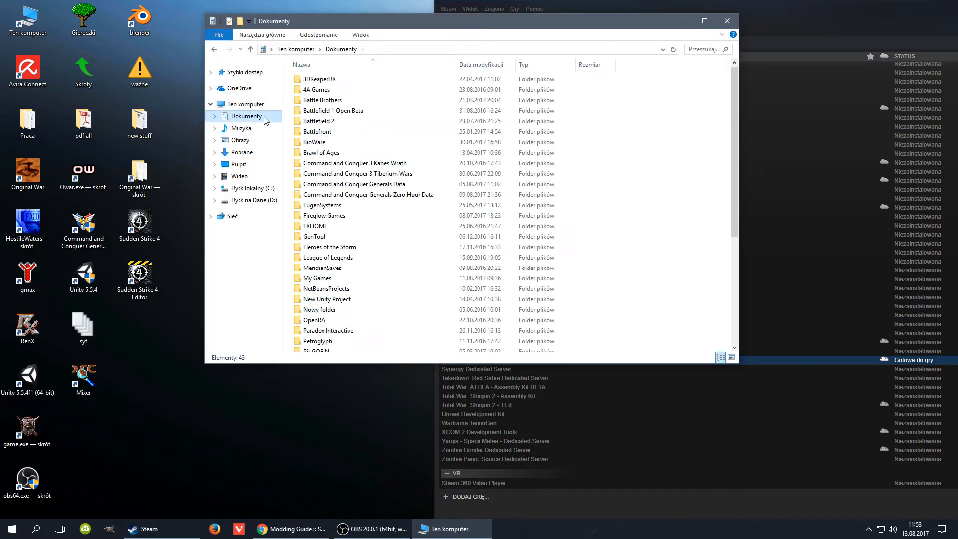
pyautogui.moveTo(735, 138); pyautogui.dragTo(735, 242)
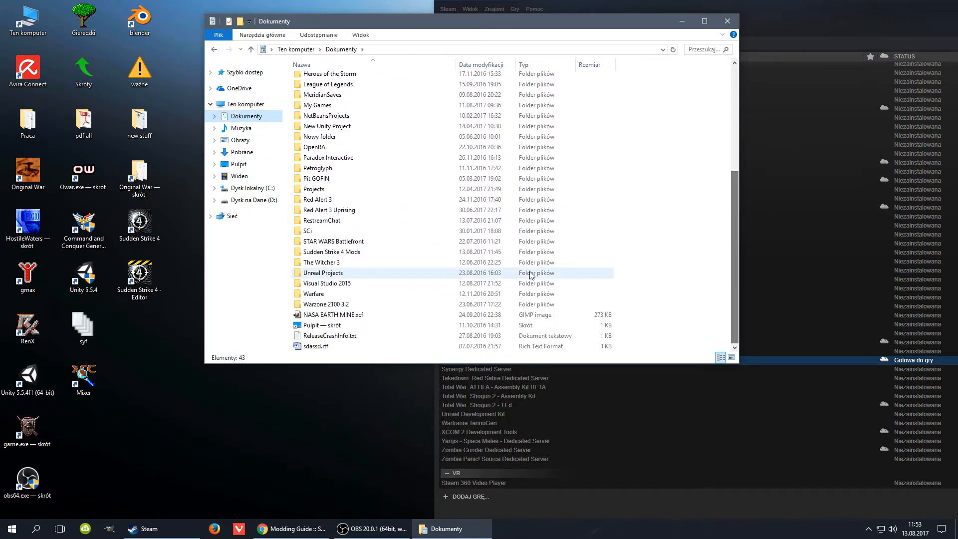
pyautogui.click(398, 255)
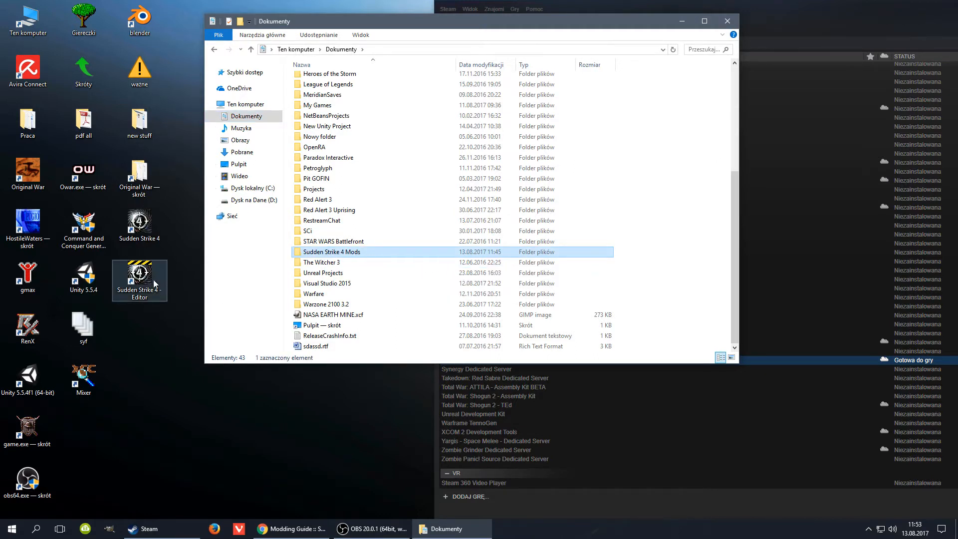
pyautogui.doubleClick(382, 253)
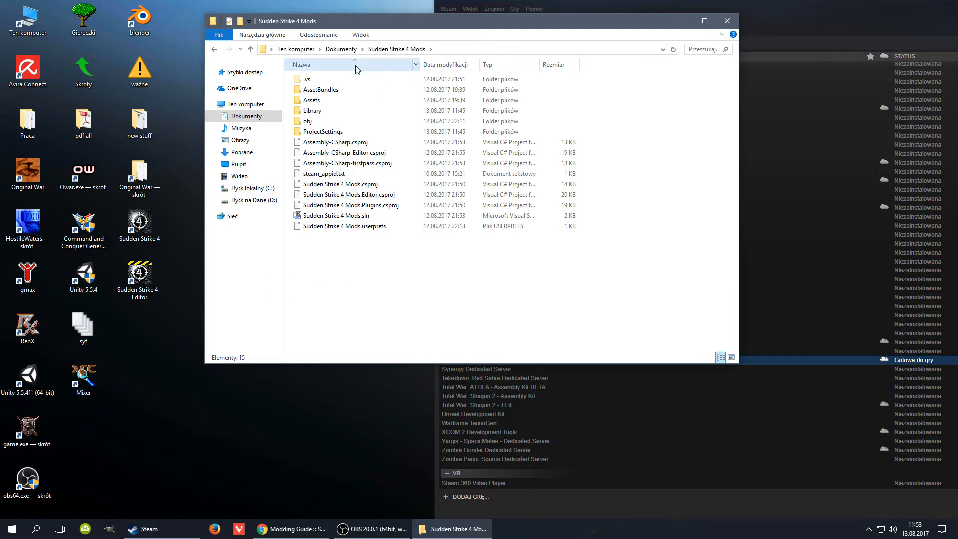
# Return to the Documents folder, close the file explorer and minimize Steam to clear the desktop
pyautogui.click(342, 49)
pyautogui.click(659, 310)
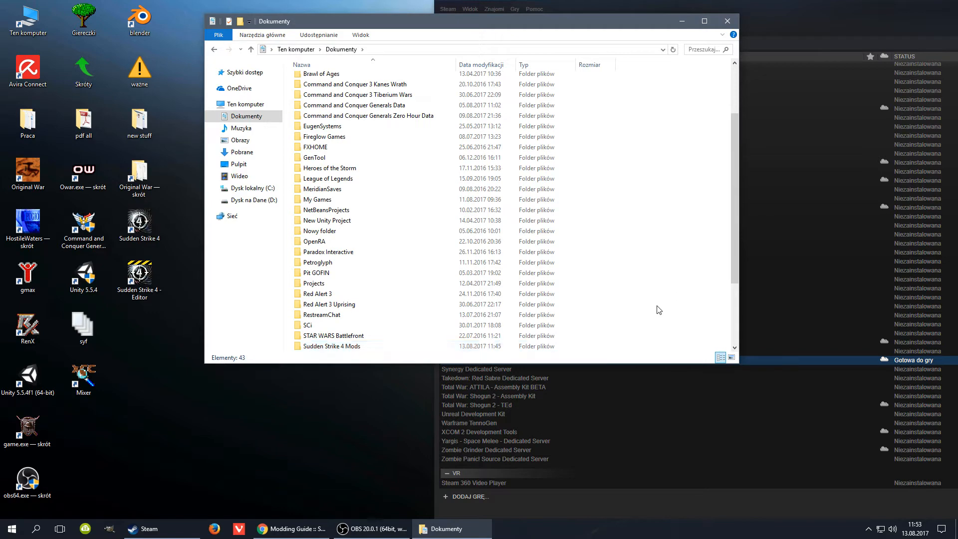
pyautogui.click(728, 21)
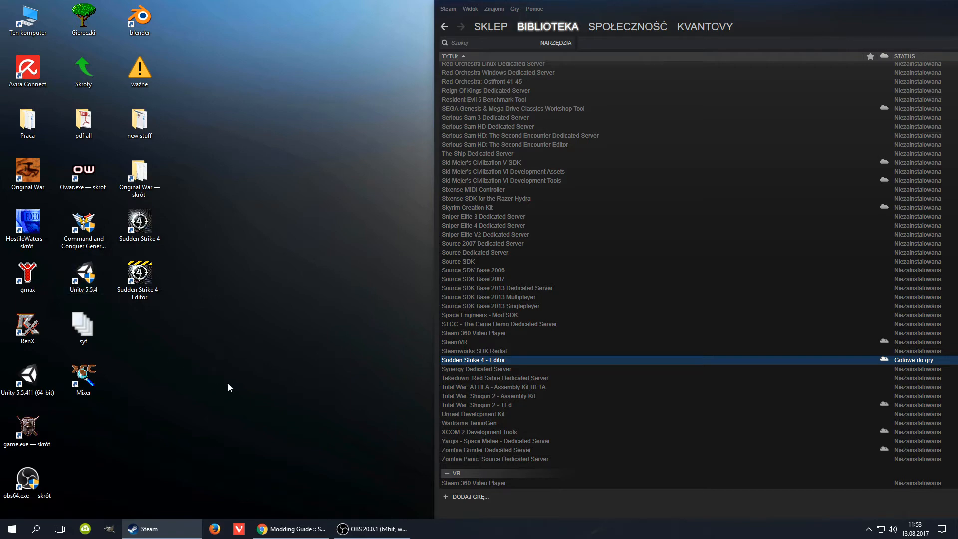
pyautogui.click(150, 528)
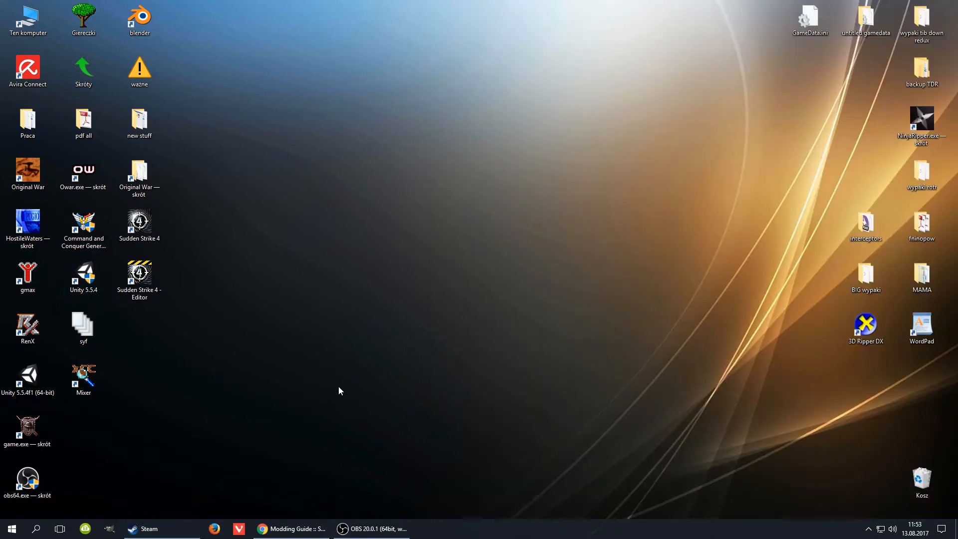
# Switch to the Modding Guide in Chrome and download the Unity 5.5.4 installer from its unity3d.com link
pyautogui.click(295, 535)
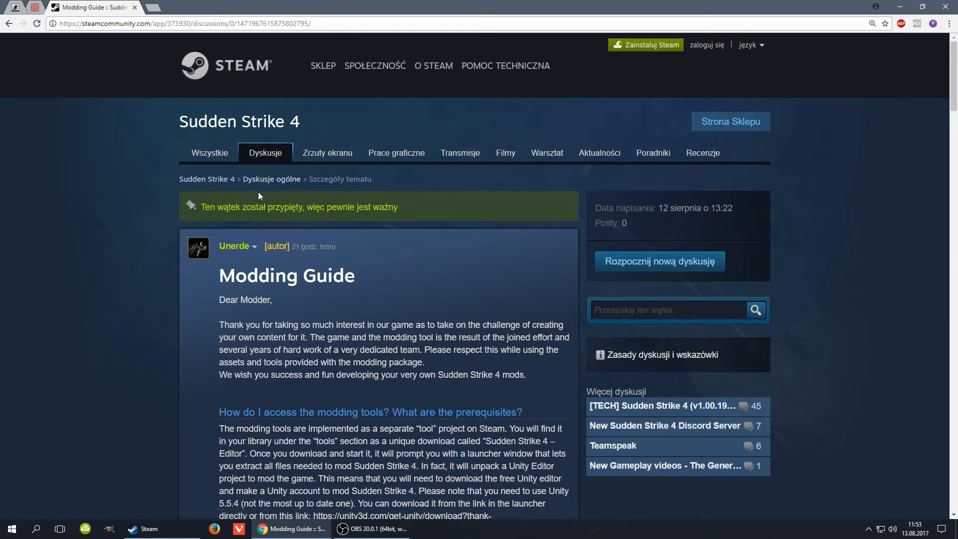
pyautogui.scroll(-3, 135, 291)
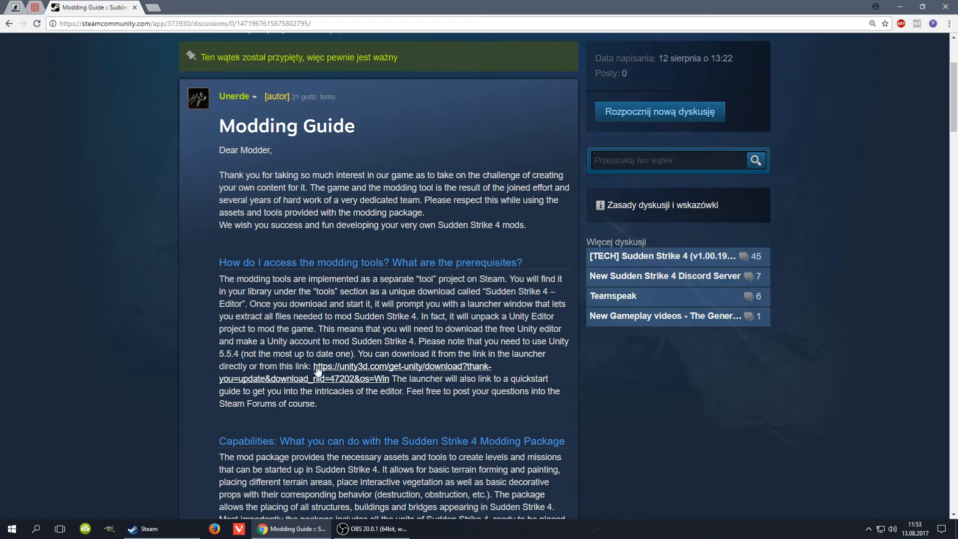
pyautogui.click(384, 371)
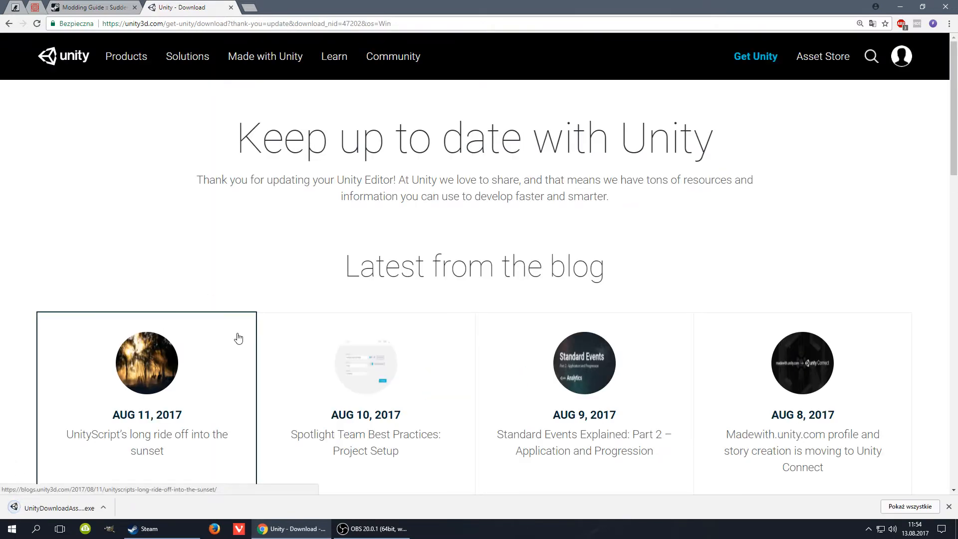
pyautogui.scroll(-1, 12, 301)
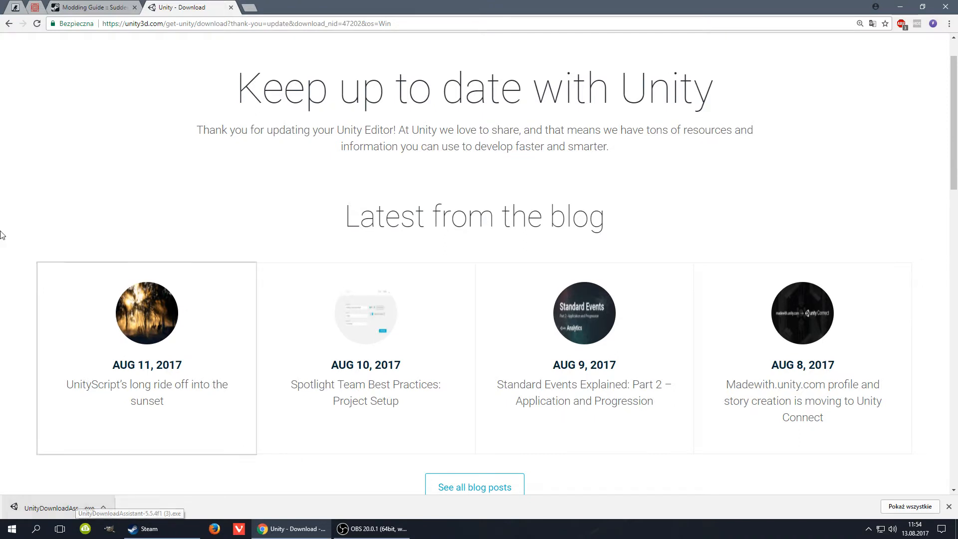
# Close the Unity download page, dismiss the downloads bar and close the browser
pyautogui.click(231, 7)
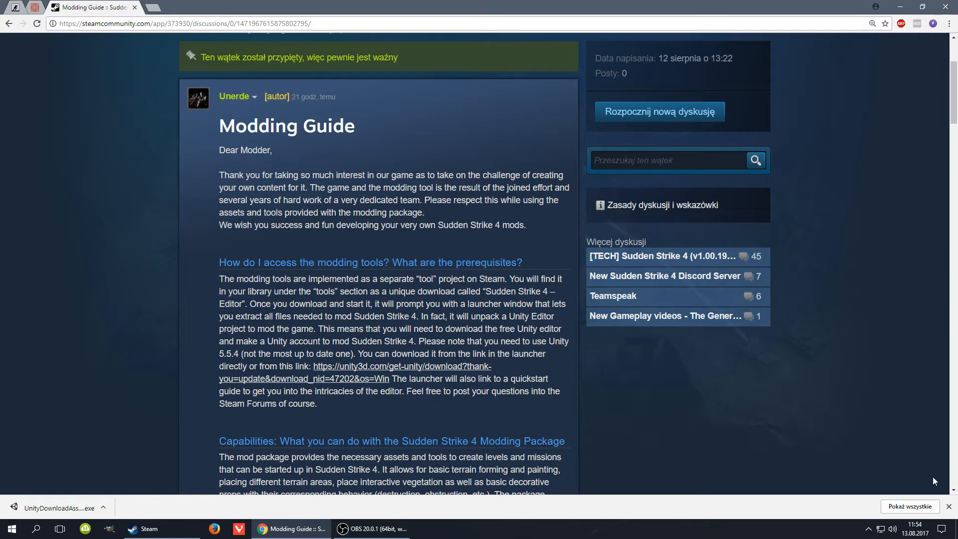
pyautogui.click(949, 506)
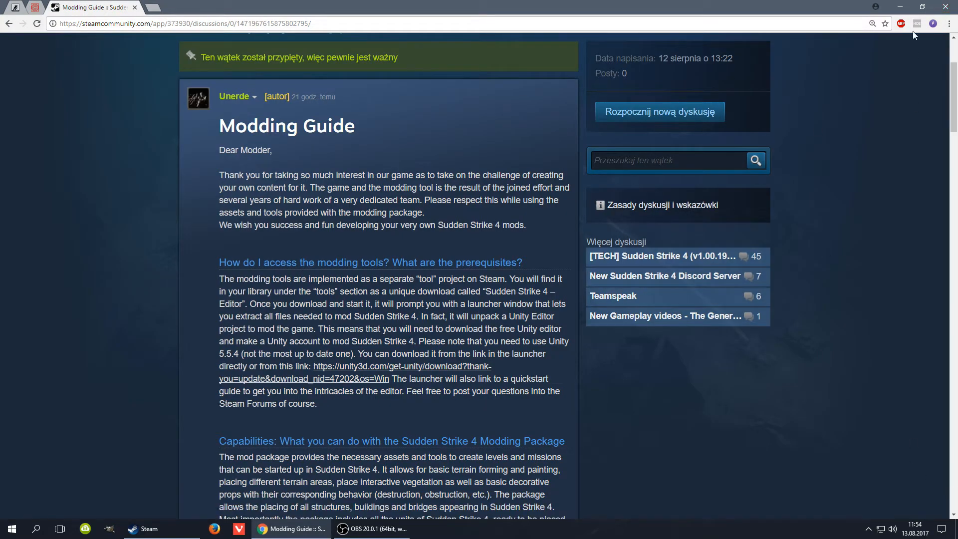
pyautogui.click(944, 6)
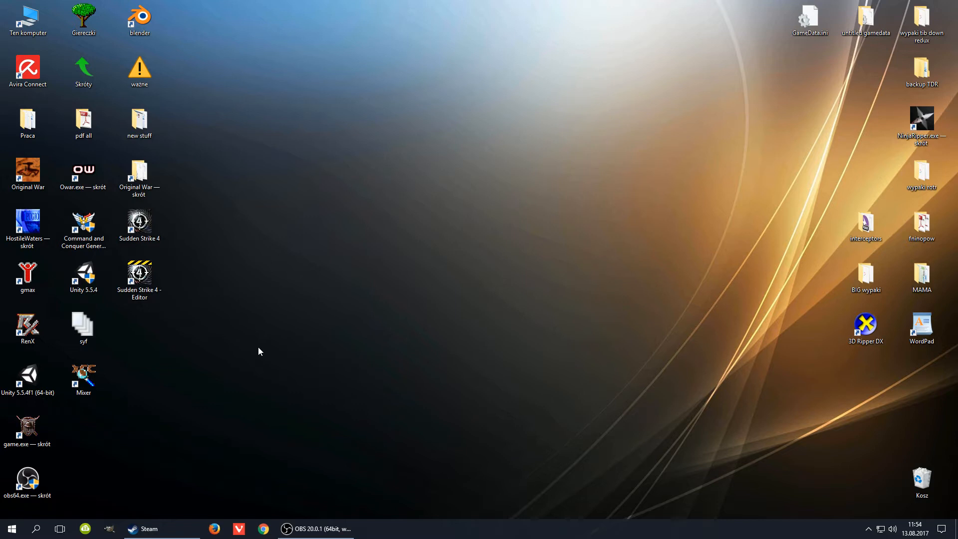
# Open the file location of the Unity 5.5.4 desktop shortcut from its properties, and close the properties window
pyautogui.rightClick(90, 270)
pyautogui.click(188, 265)
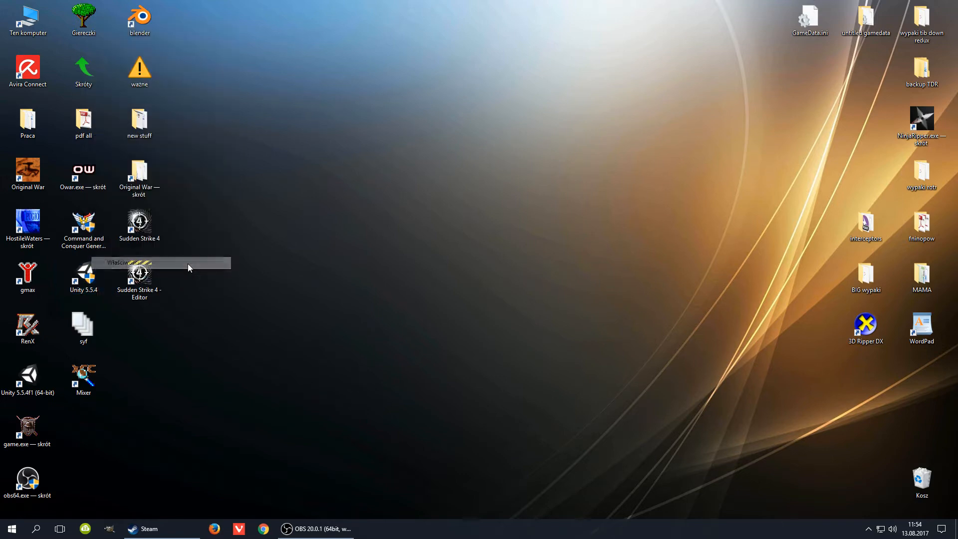
pyautogui.click(140, 407)
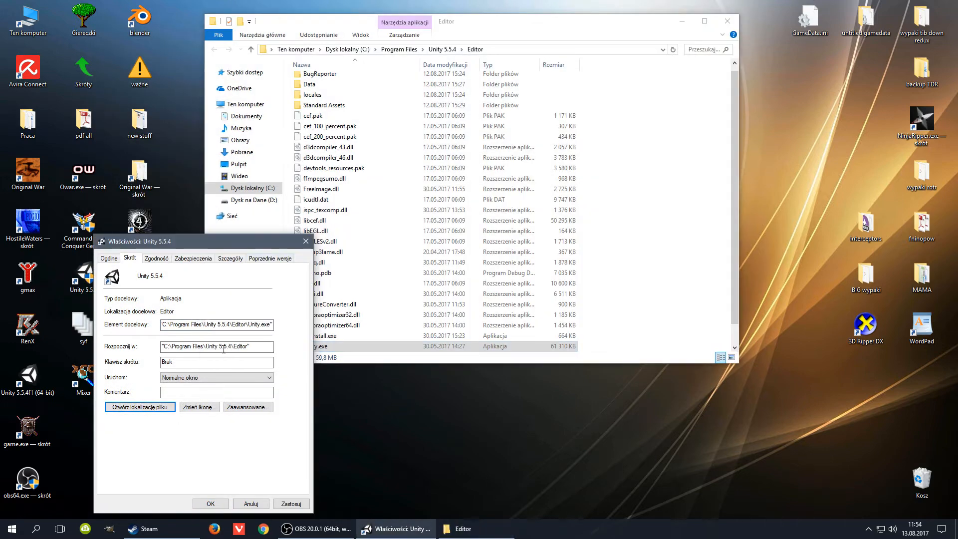
pyautogui.click(306, 241)
# Go up to Program Files and compare the Unity 5.5.4 and Unity UP-TO-DATE installation folders
pyautogui.click(405, 50)
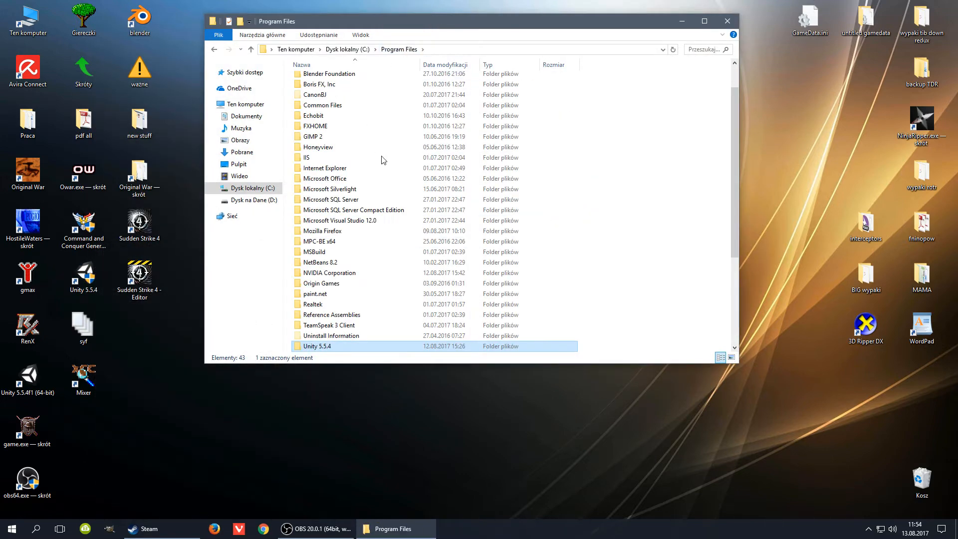
pyautogui.scroll(-2, 675, 278)
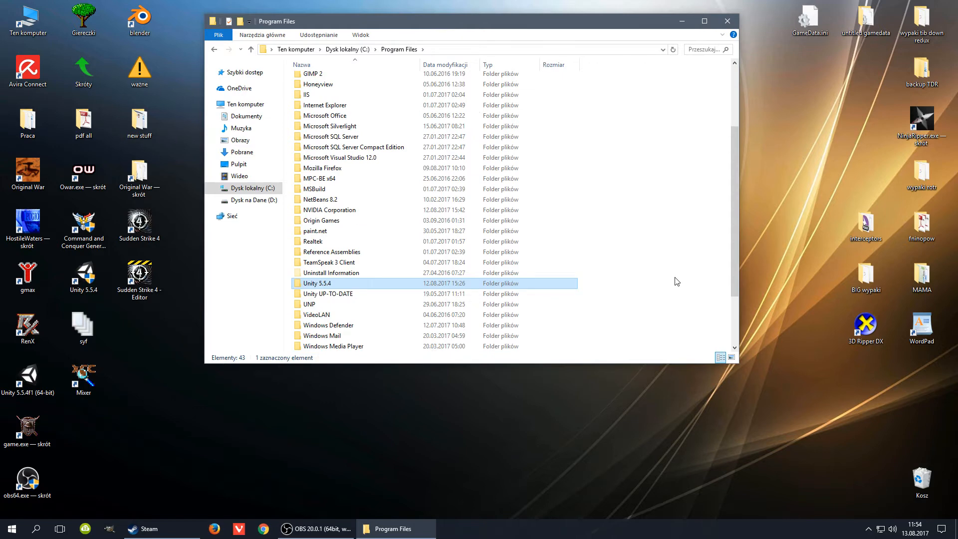
pyautogui.click(393, 294)
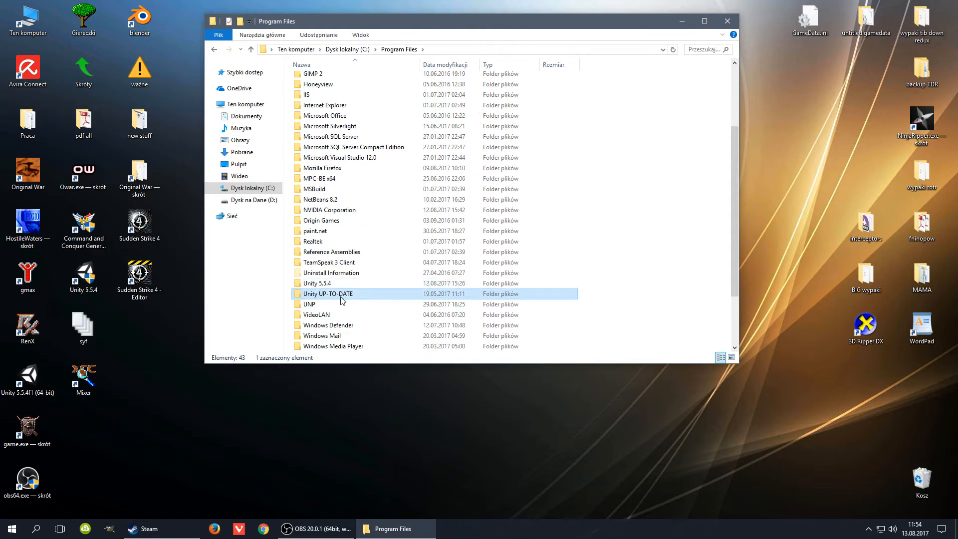
pyautogui.moveTo(357, 300)
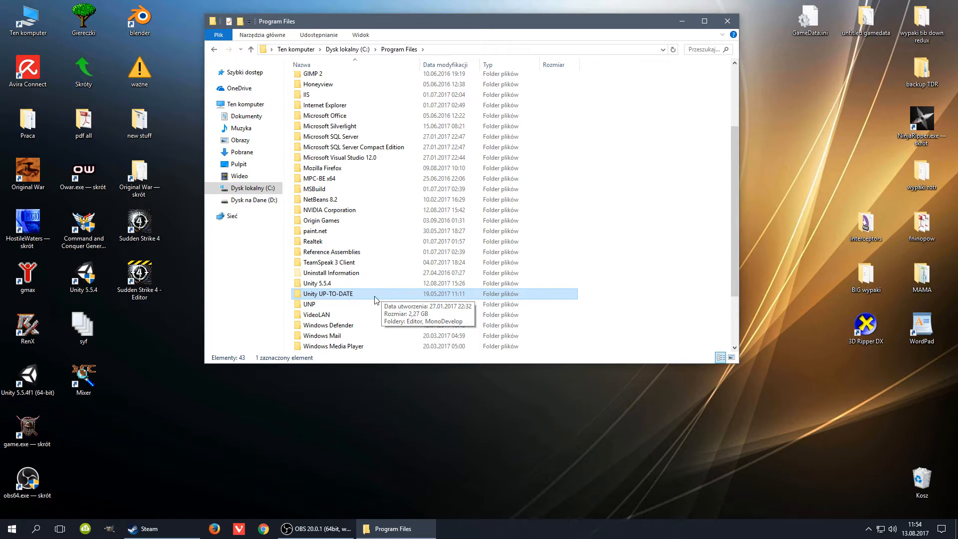
pyautogui.click(353, 286)
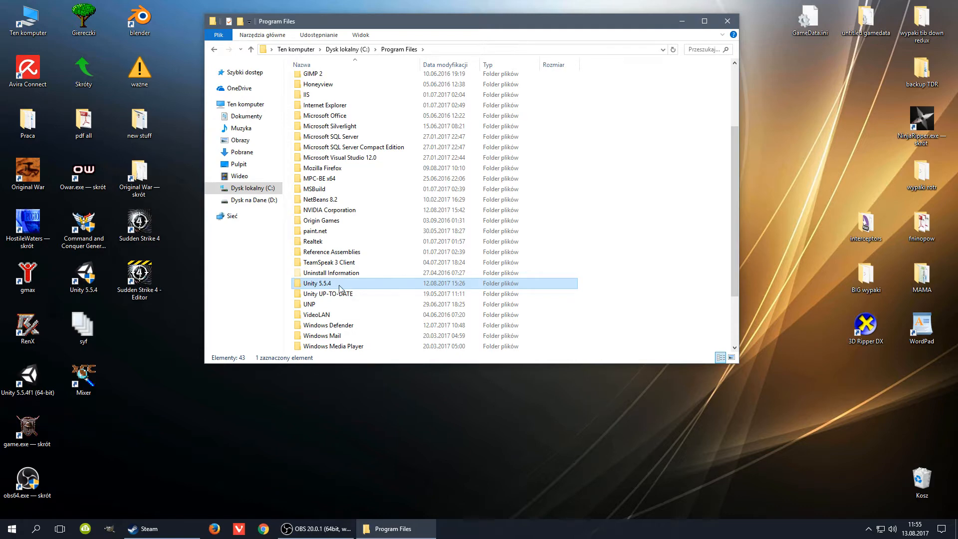
# Locate Unity.exe in the Editor folder of Unity 5.5.4, check its send-to destinations for a desktop shortcut, and close the folder window
pyautogui.doubleClick(339, 288)
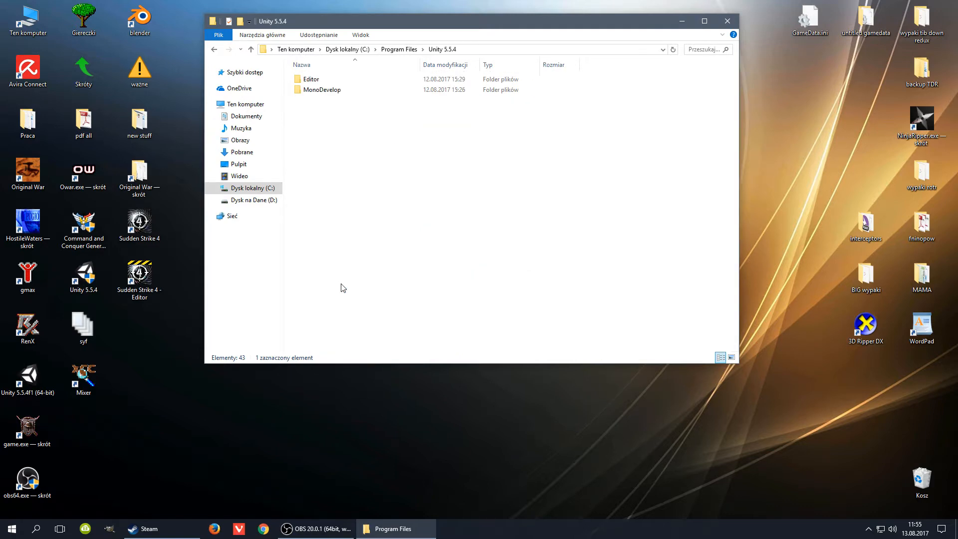
pyautogui.doubleClick(344, 80)
pyautogui.scroll(-1, 321, 332)
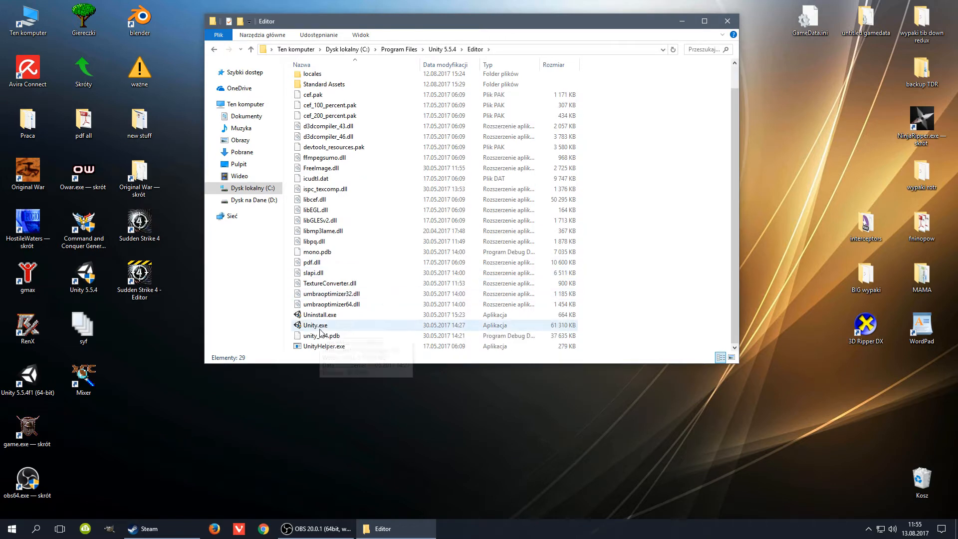
pyautogui.rightClick(337, 325)
pyautogui.moveTo(414, 240)
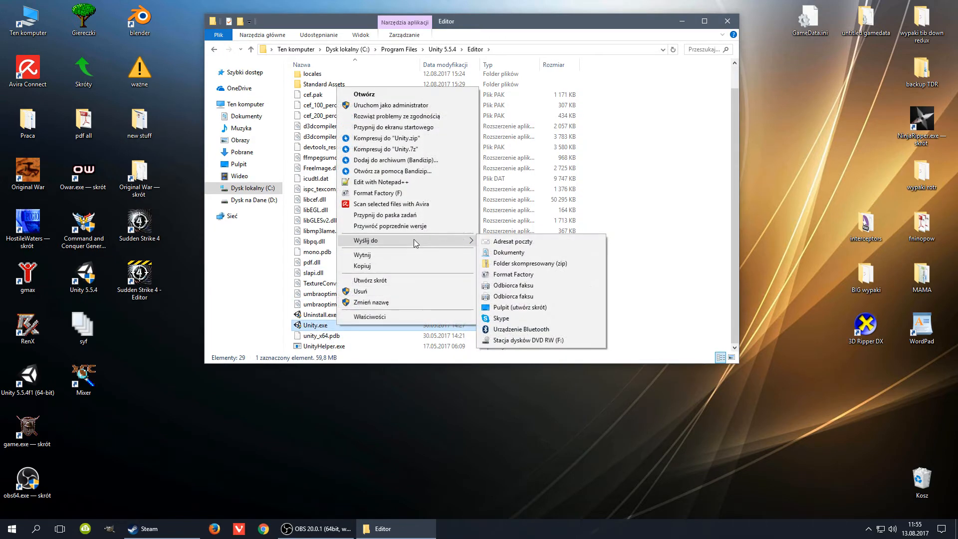
pyautogui.click(561, 301)
pyautogui.click(734, 24)
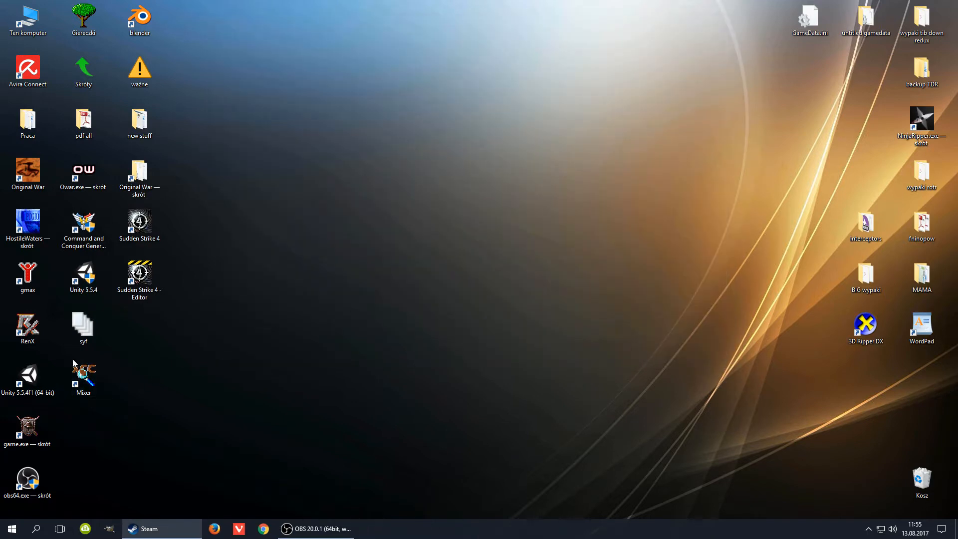
# Check the run-as-administrator setting in the compatibility properties of the Unity 5.5.4 desktop shortcut, and accept the properties
pyautogui.click(83, 274)
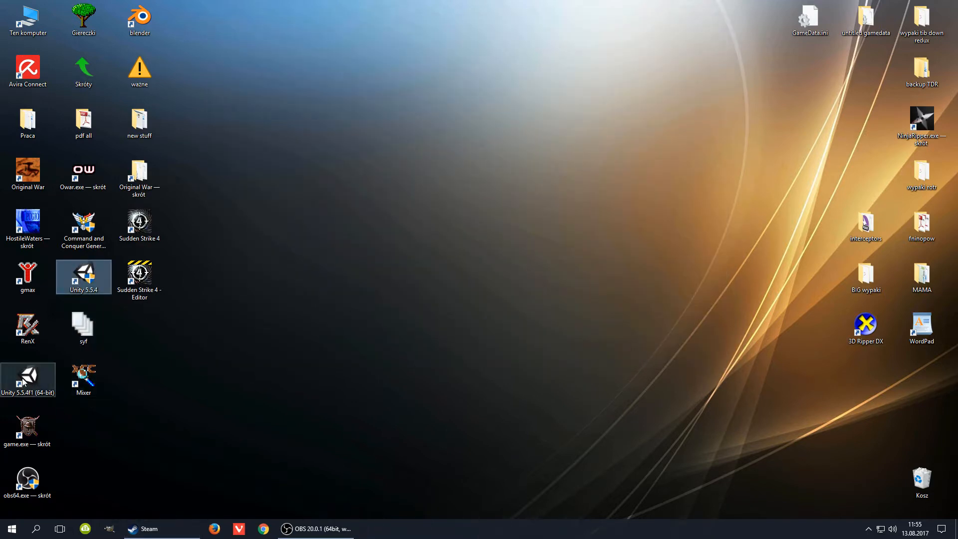
pyautogui.click(22, 382)
pyautogui.click(83, 274)
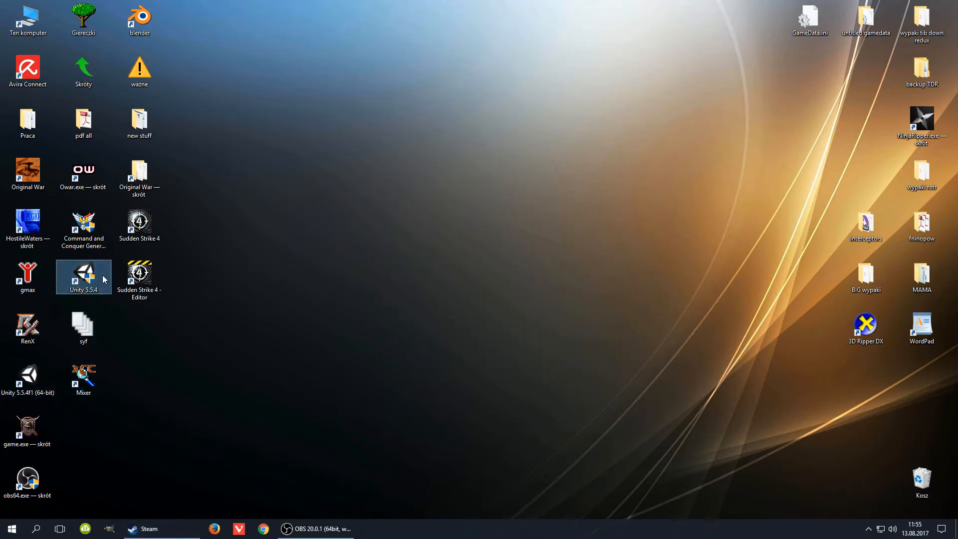
pyautogui.moveTo(100, 273)
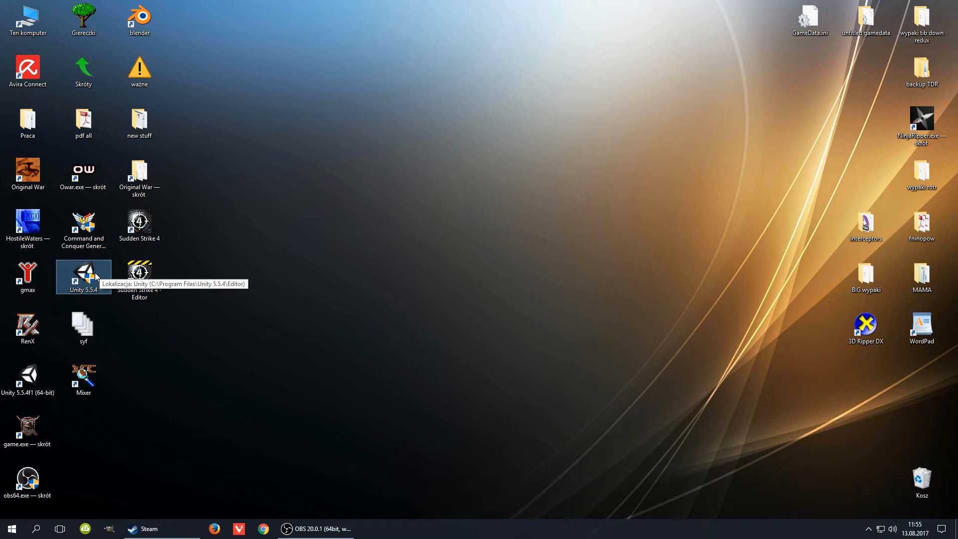
pyautogui.rightClick(103, 268)
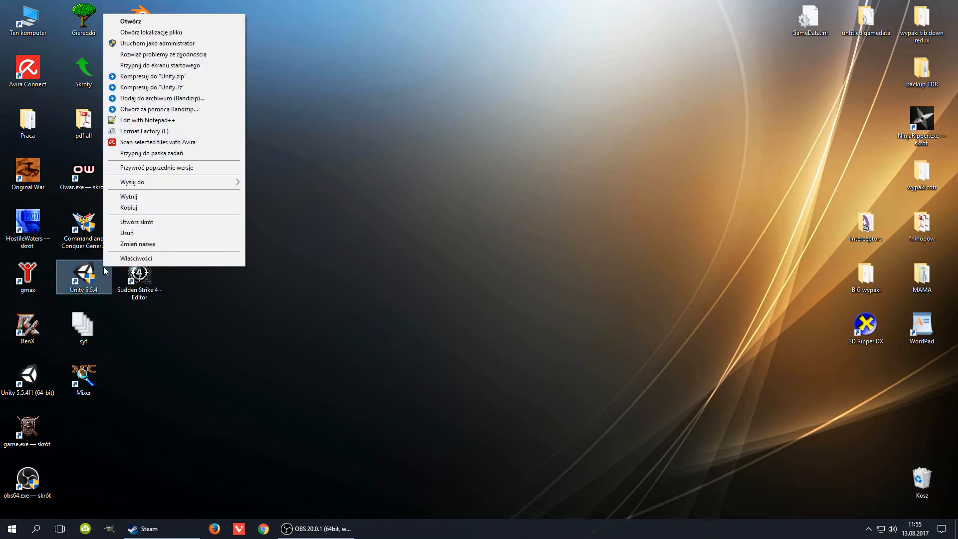
pyautogui.click(132, 259)
pyautogui.click(172, 259)
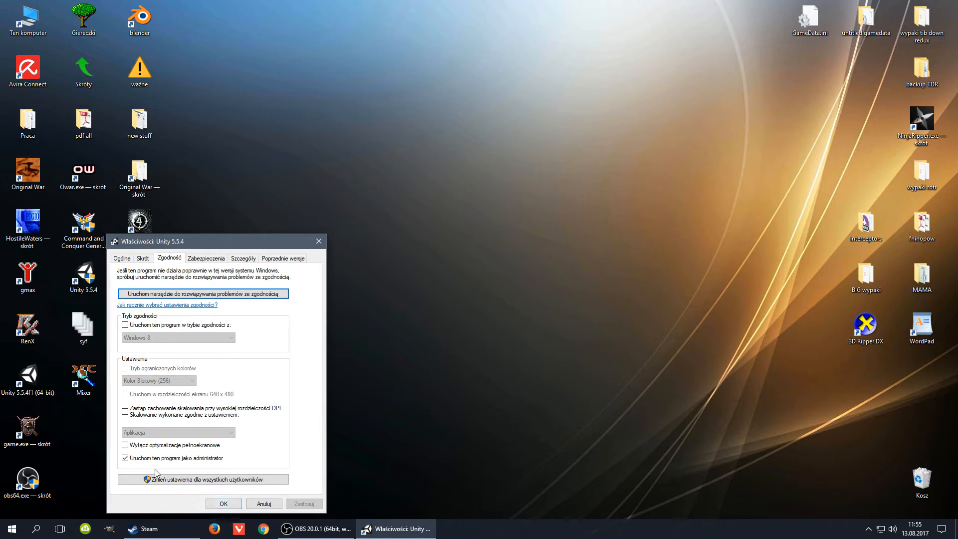
pyautogui.click(223, 503)
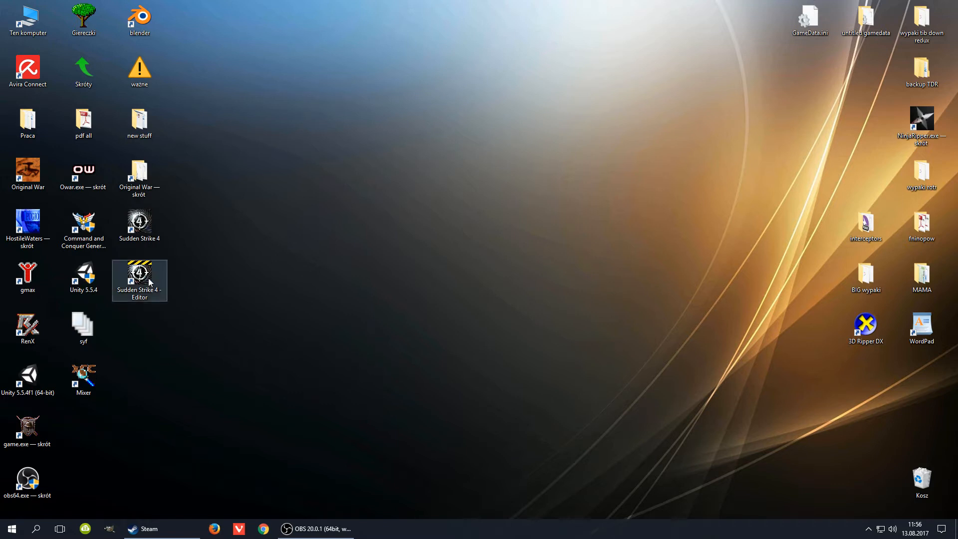
pyautogui.click(96, 283)
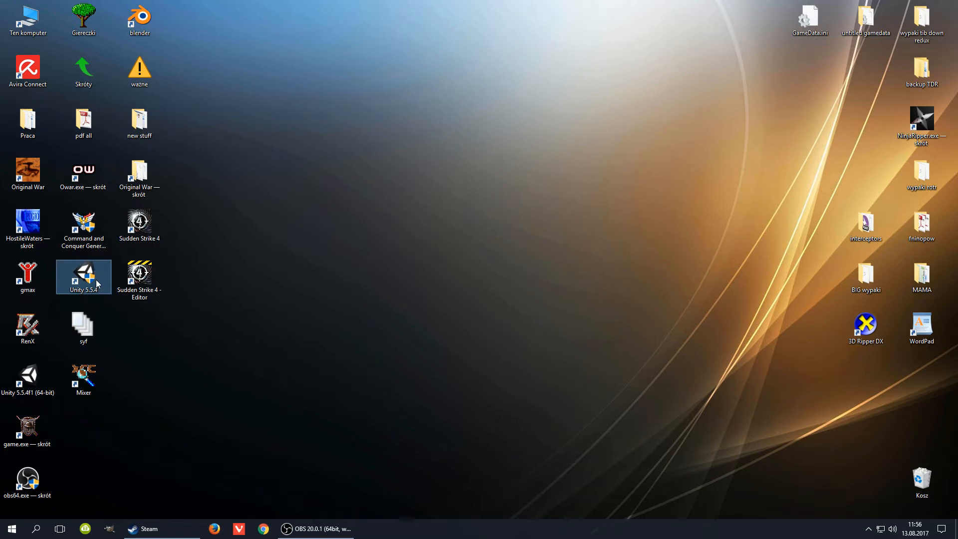
pyautogui.click(155, 281)
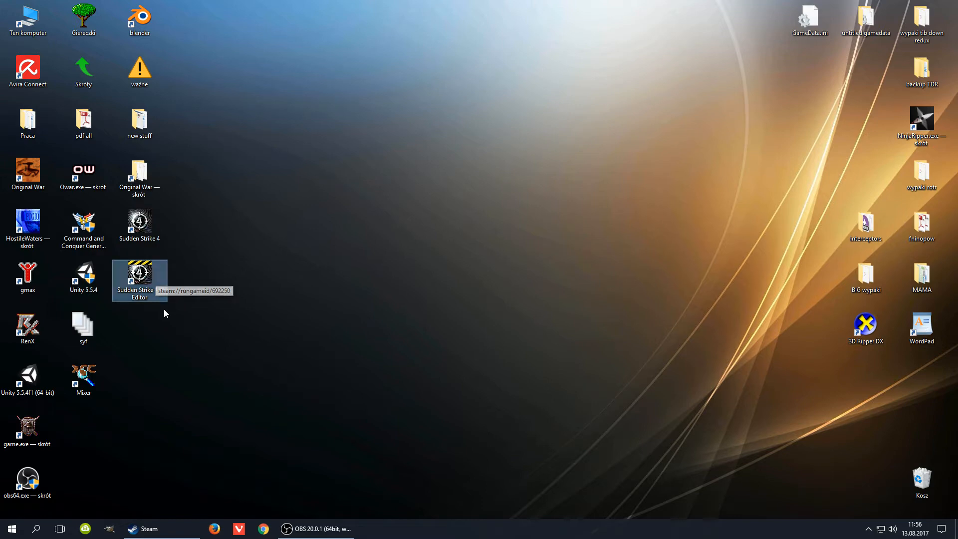
pyautogui.click(247, 303)
# Locate the Sudden Strike 4 Mods folder in Documents and close the file window
pyautogui.doubleClick(22, 29)
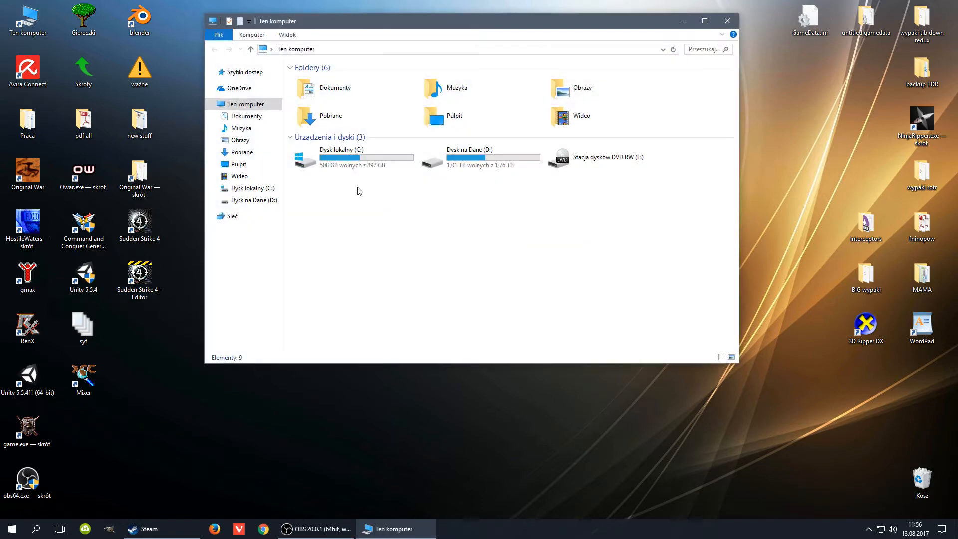
pyautogui.click(246, 116)
pyautogui.scroll(-5, 403, 221)
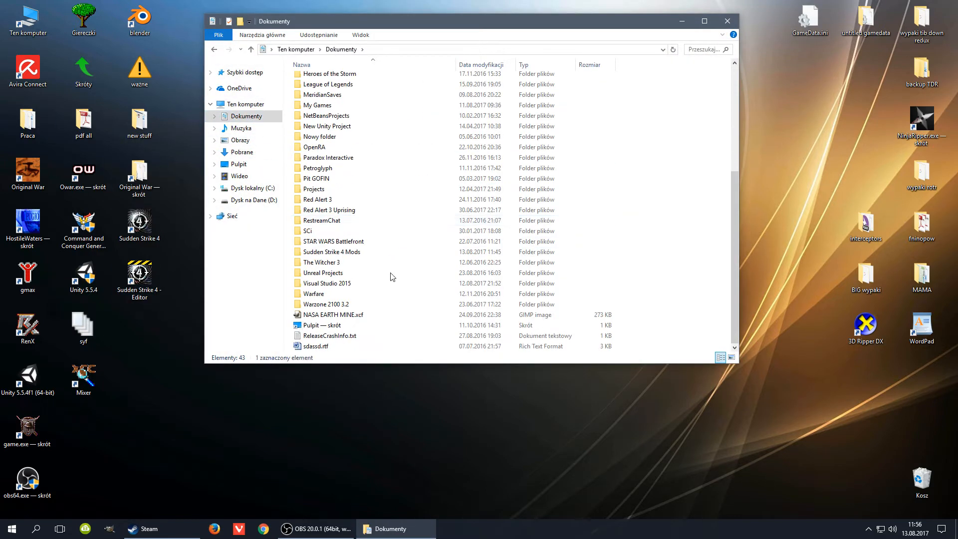
pyautogui.click(332, 252)
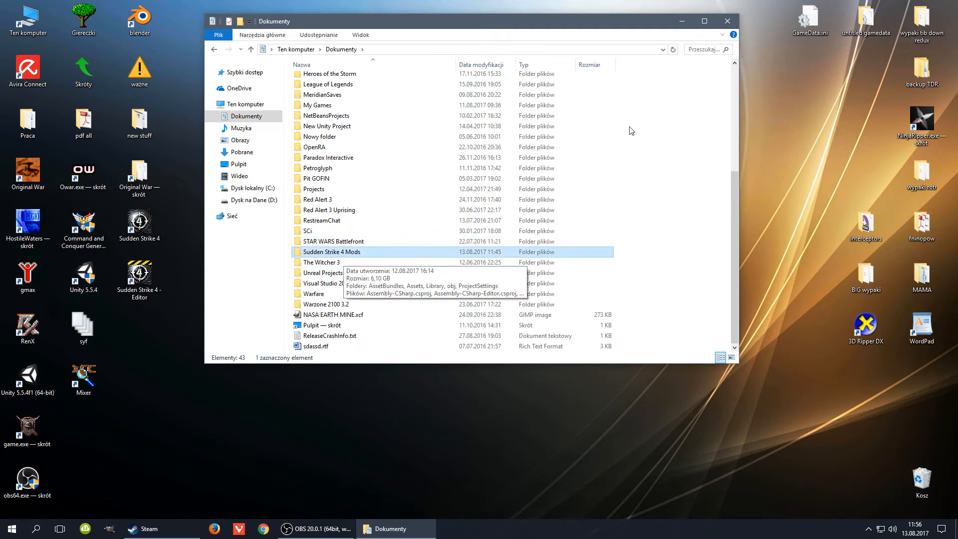
pyautogui.click(727, 21)
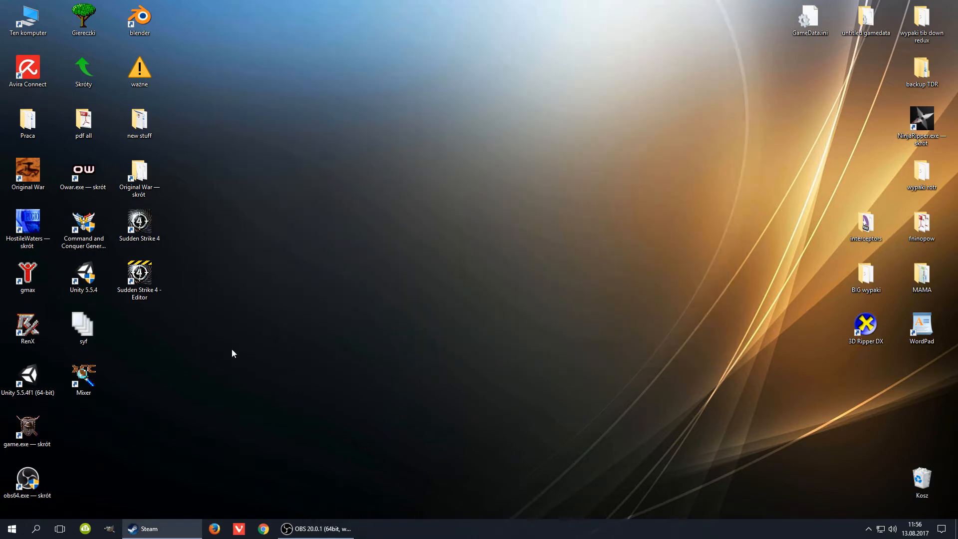
# Launch Unity 5.5.4 from the desktop and choose the Sudden Strike 4 Mods folder in Documents as the existing project
pyautogui.doubleClick(85, 276)
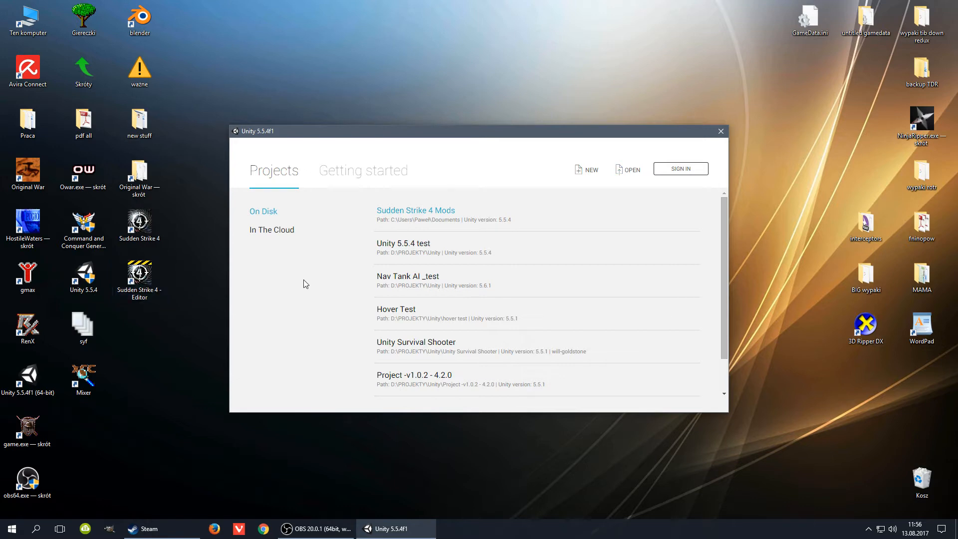
pyautogui.click(633, 172)
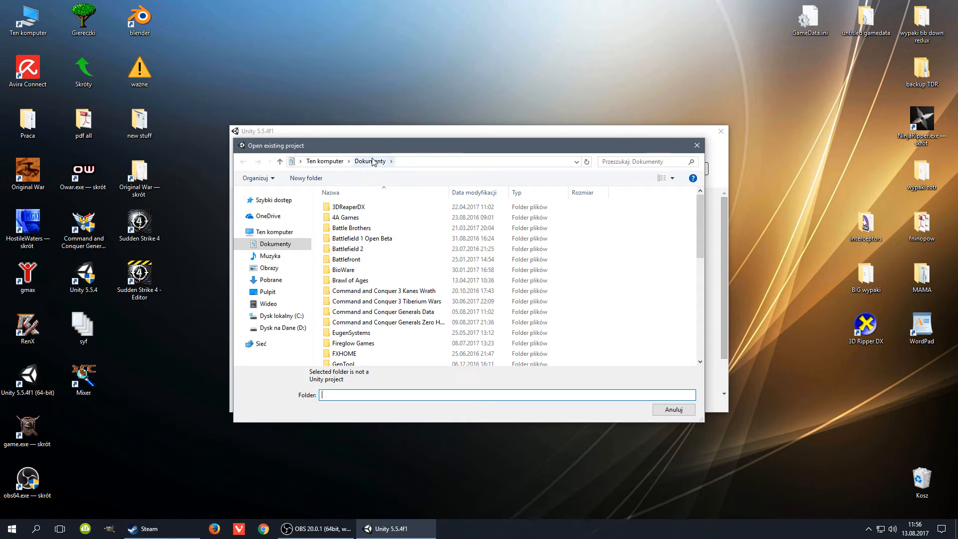
pyautogui.moveTo(699, 224); pyautogui.dragTo(694, 269)
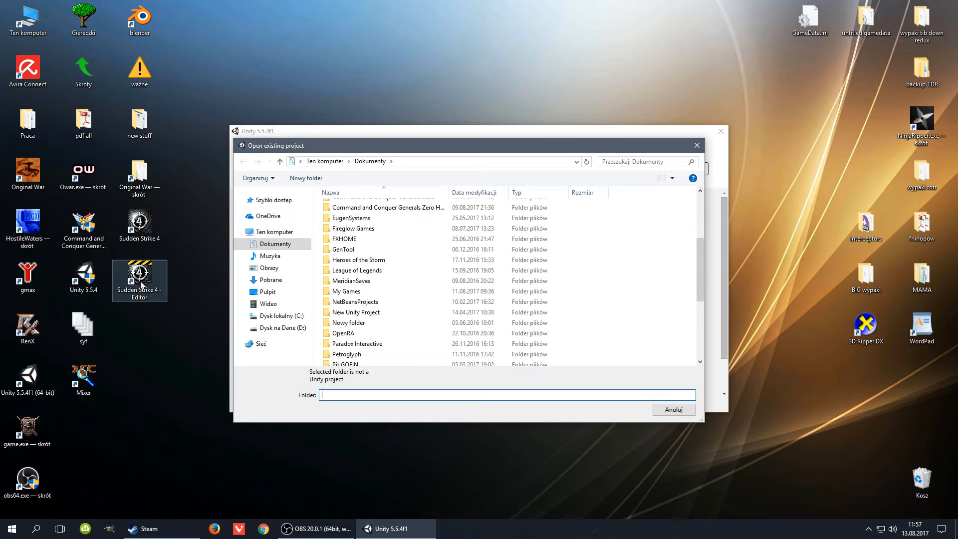
pyautogui.moveTo(695, 265); pyautogui.dragTo(696, 325)
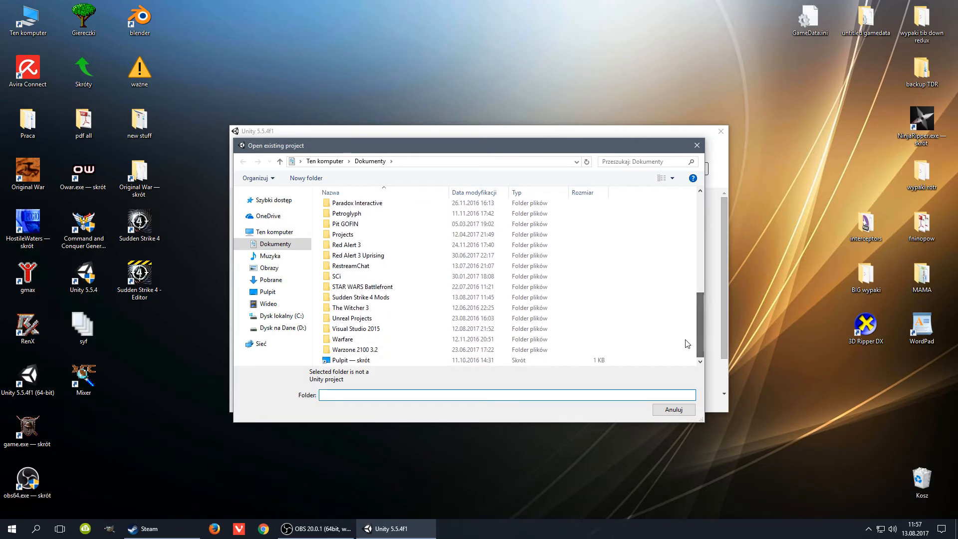
pyautogui.click(388, 298)
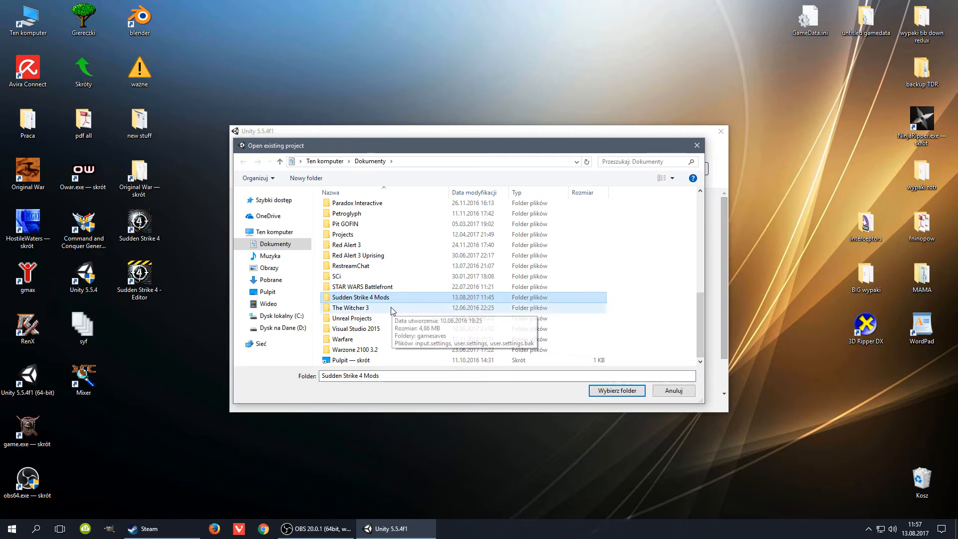
# Check whether other Documents folders, such as Unreal Projects and STAR WARS Battlefront, qualify as Unity projects, and reselect Sudden Strike 4 Mods
pyautogui.click(392, 308)
pyautogui.click(386, 318)
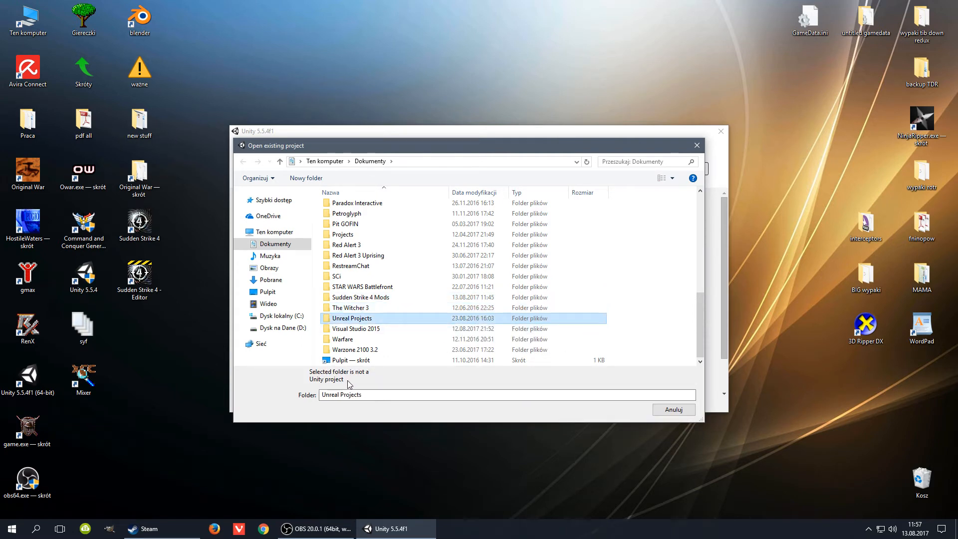
pyautogui.click(377, 284)
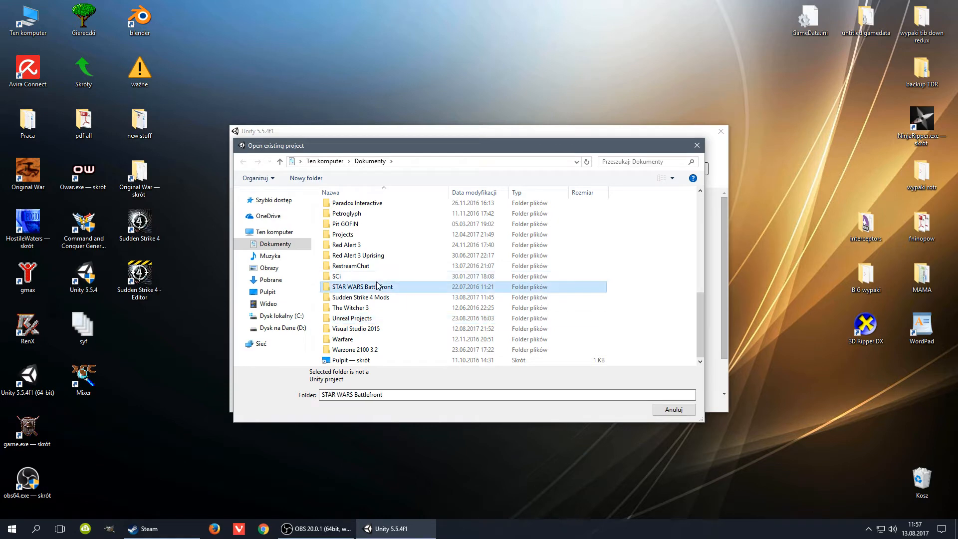
pyautogui.click(381, 256)
pyautogui.click(383, 213)
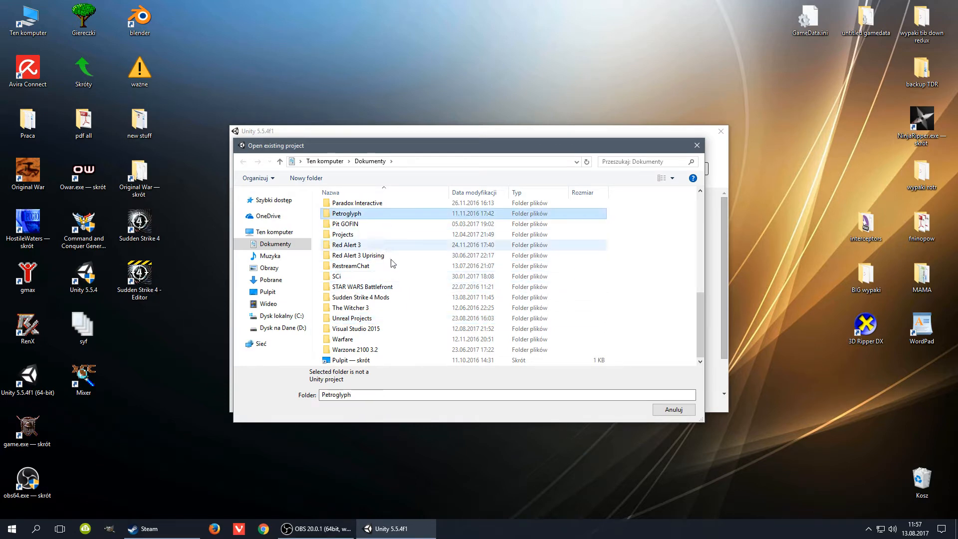
pyautogui.click(391, 298)
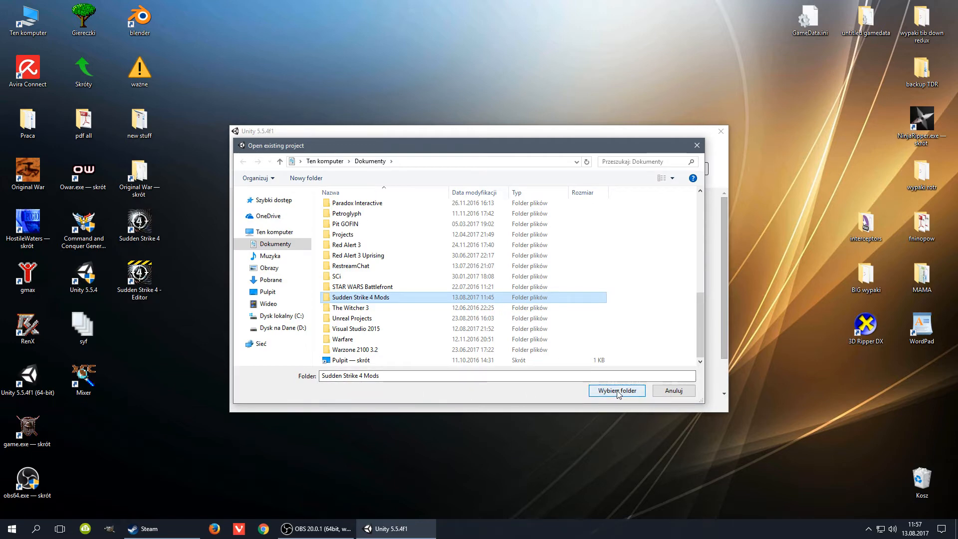
# Cancel the folder selection and open the Sudden Strike 4 Mods project from the list of projects on disk
pyautogui.click(674, 391)
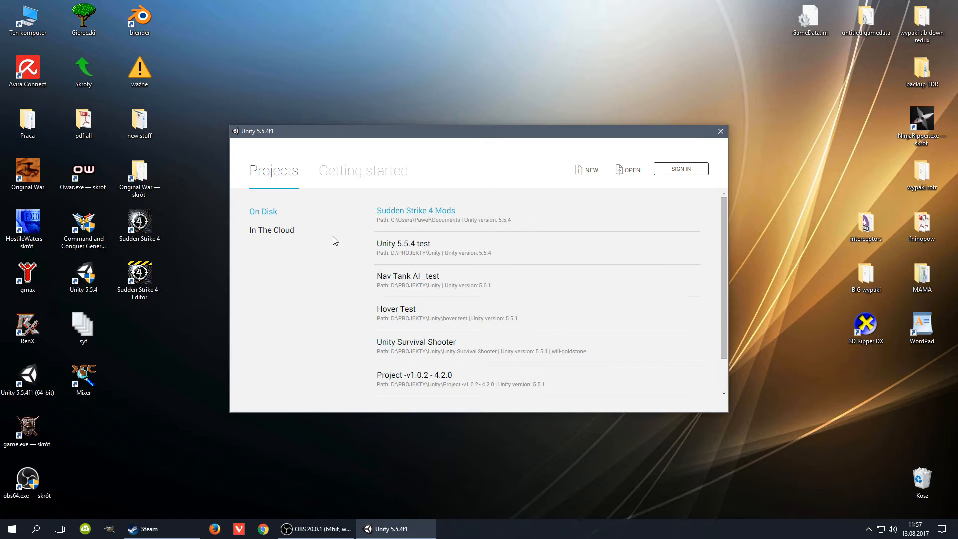
pyautogui.click(443, 215)
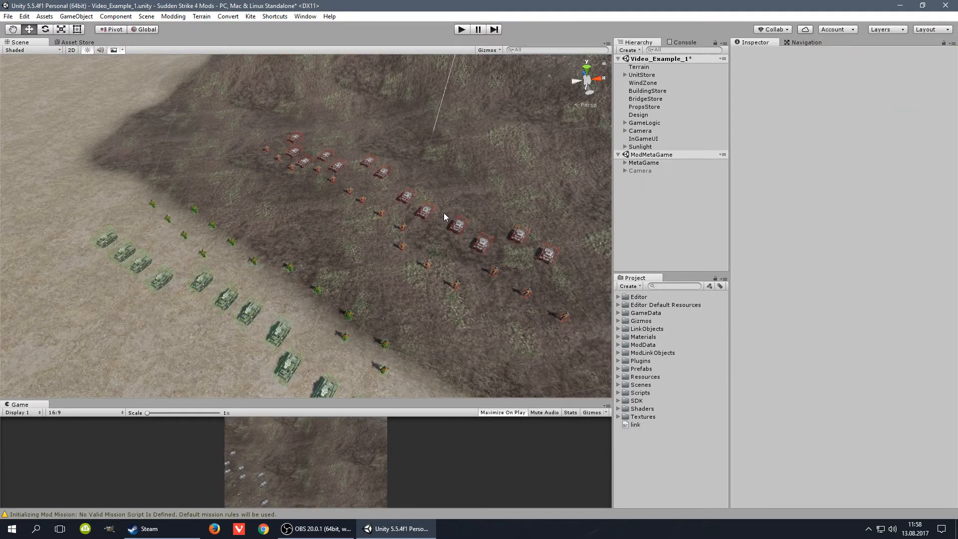
# Examine the terrain and the red and green unit formations in the Video_Example_1 scene from several angles and distances
pyautogui.keyDown('alt'); pyautogui.moveTo(444, 213); pyautogui.dragTo(344, 278); pyautogui.keyUp('alt')
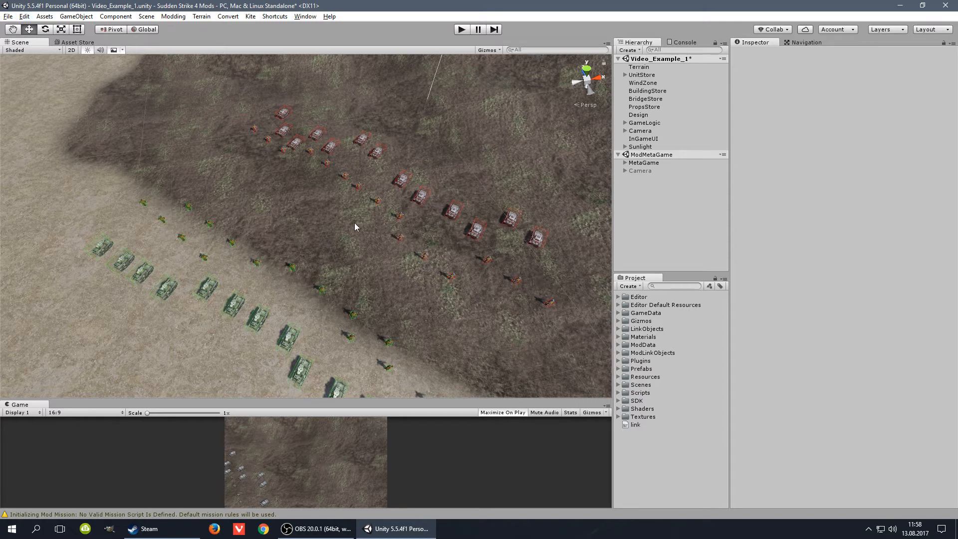
pyautogui.moveTo(375, 264); pyautogui.dragTo(374, 260, button='middle')
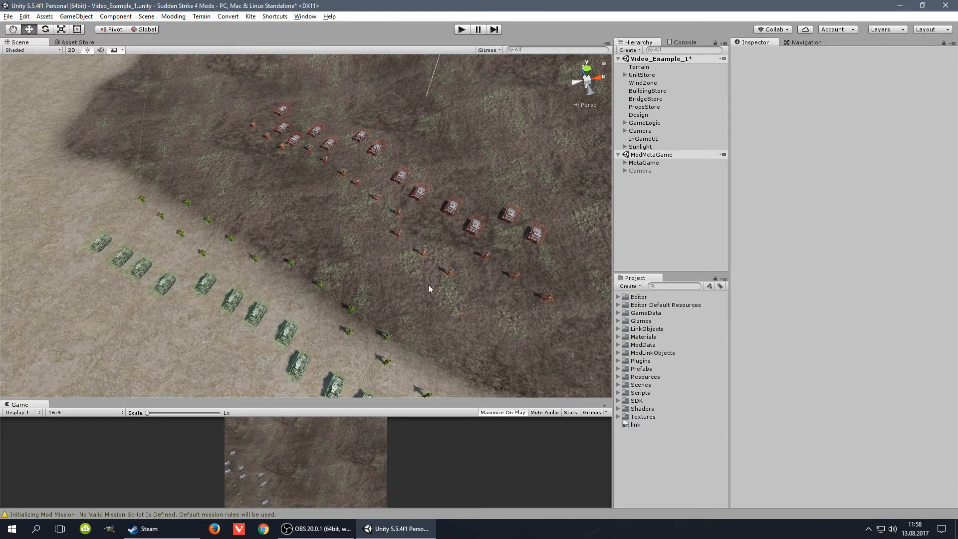
pyautogui.moveTo(447, 295); pyautogui.dragTo(449, 331, button='middle')
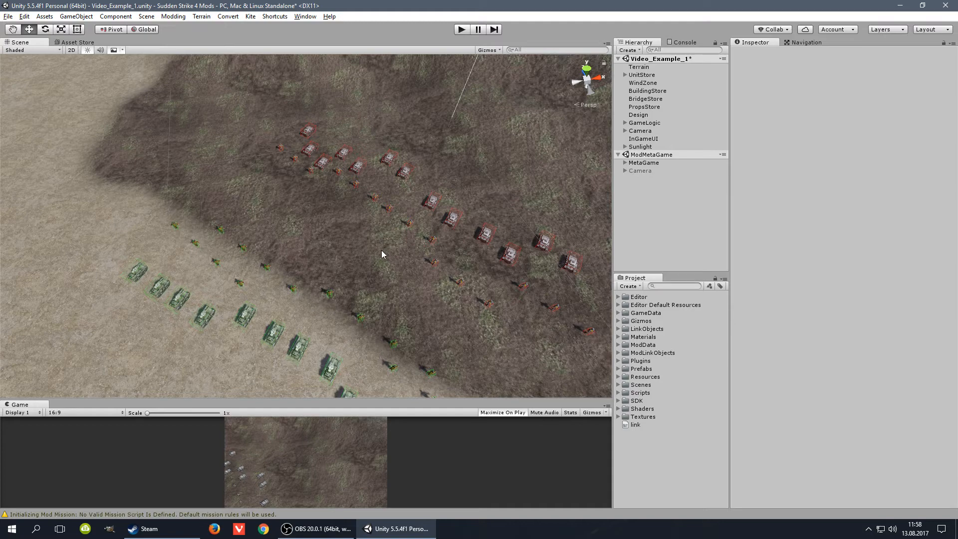
pyautogui.keyDown('alt'); pyautogui.moveTo(381, 258); pyautogui.dragTo(495, 178); pyautogui.keyUp('alt')
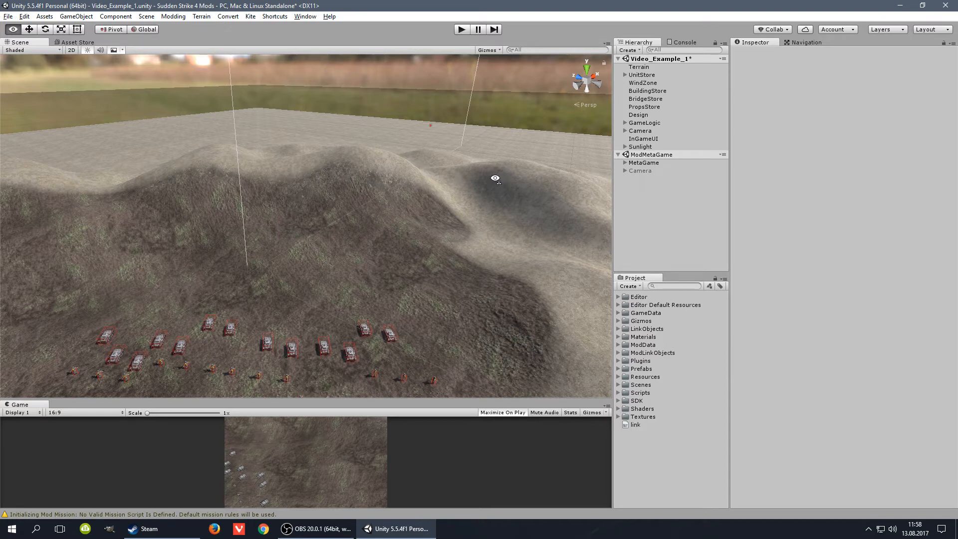
pyautogui.keyDown('alt'); pyautogui.moveTo(495, 178); pyautogui.dragTo(90, 118); pyautogui.keyUp('alt')
pyautogui.moveTo(904, 139); pyautogui.dragTo(288, 221, button='right')
pyautogui.press('w')
pyautogui.press('s')
pyautogui.press('w')
pyautogui.press('s')
pyautogui.press('w')
pyautogui.press('s')
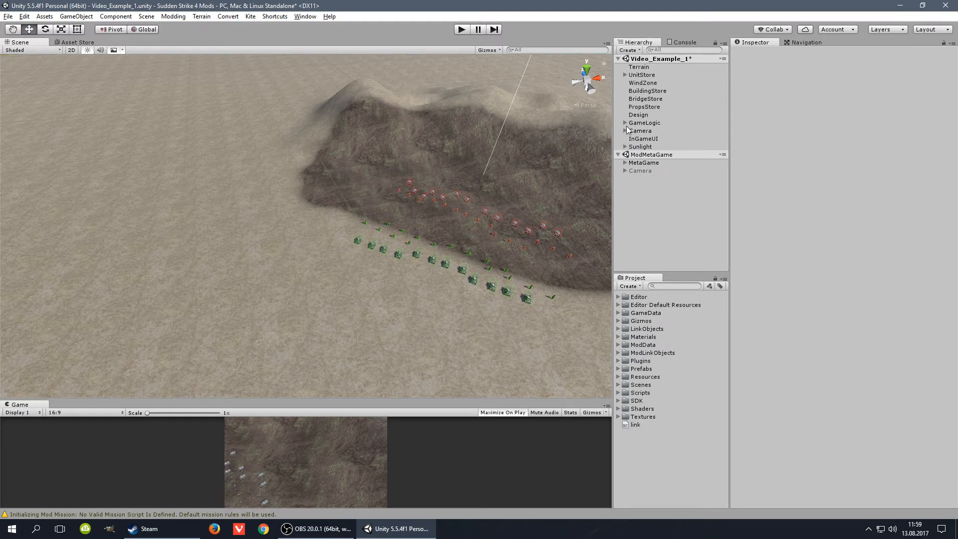
# Expand UnitStore in the Video_Example_1 scene and select the PL_7TP unit to inspect its properties
pyautogui.click(625, 75)
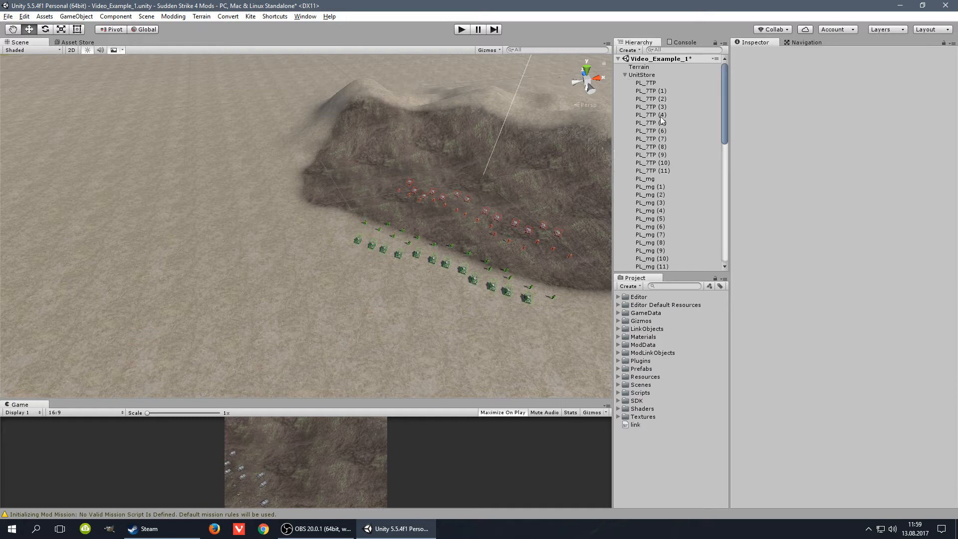
pyautogui.click(663, 82)
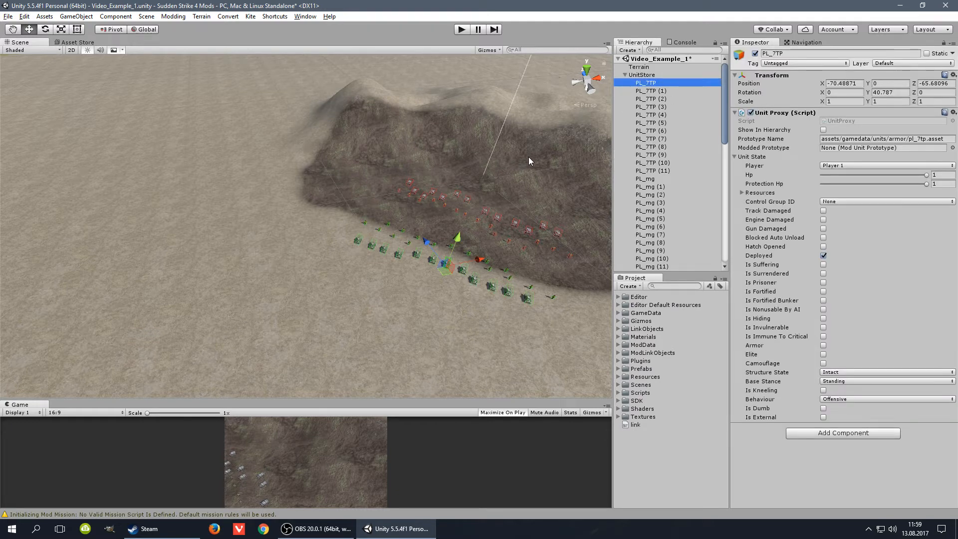
pyautogui.moveTo(528, 167); pyautogui.dragTo(267, 91, button='right')
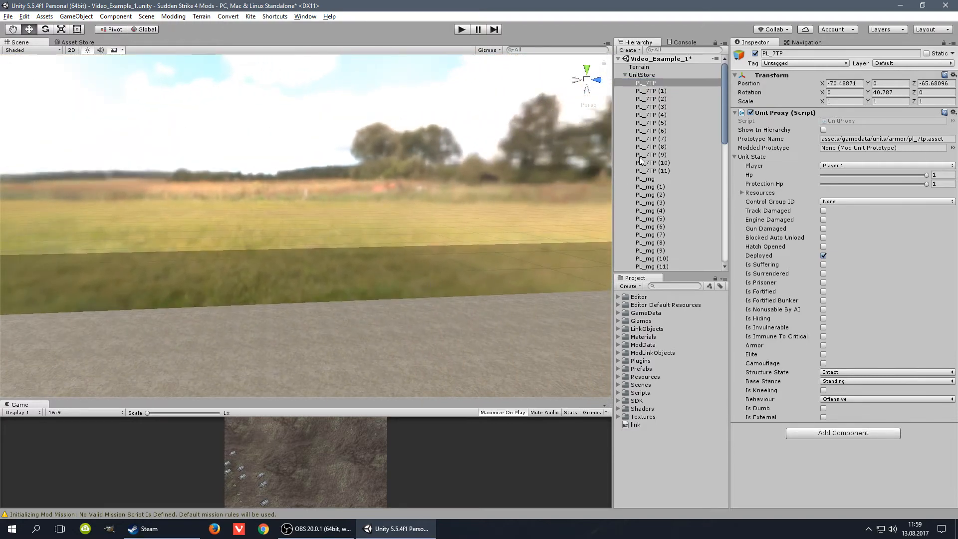
# Select the PL_7TP (4) unit, frame it in the scene and examine it together with the surrounding unit formations
pyautogui.click(663, 83)
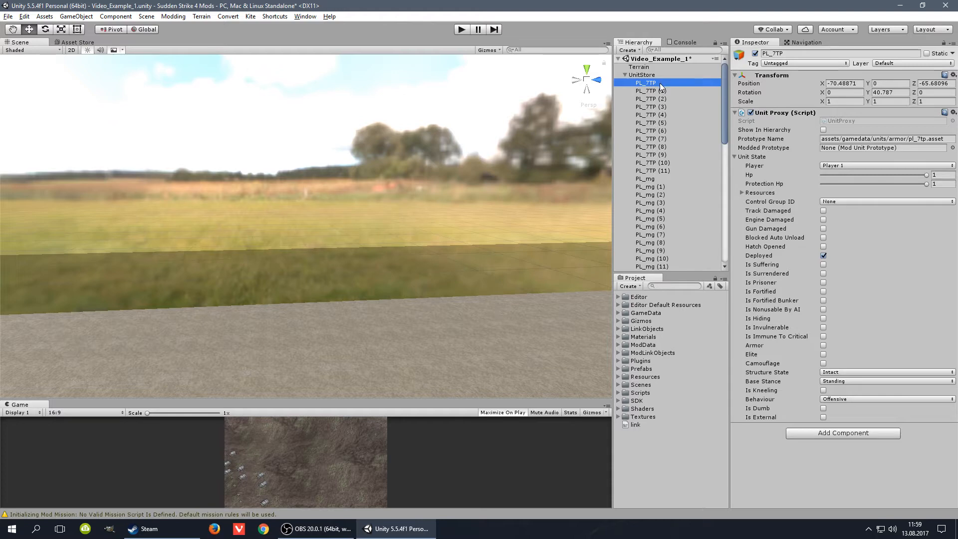
pyautogui.click(661, 146)
pyautogui.click(665, 115)
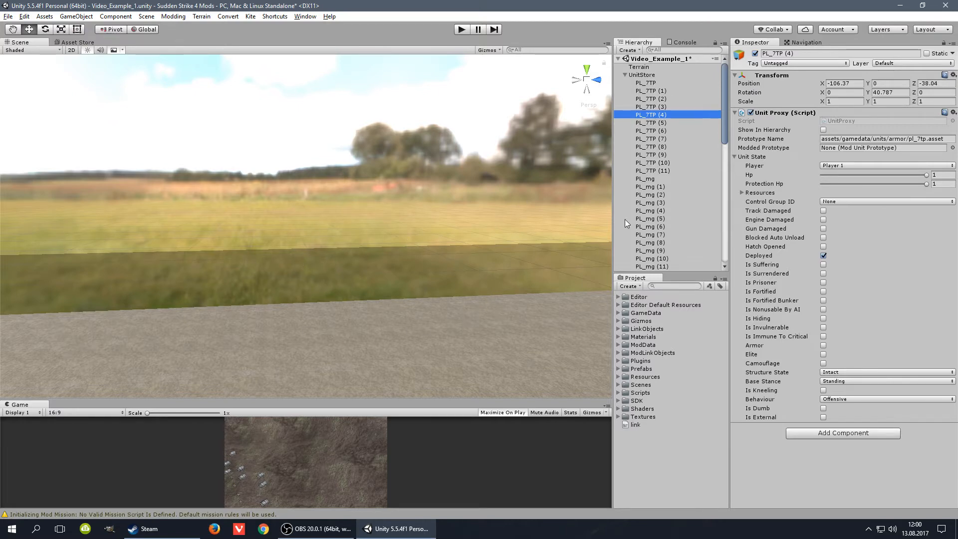
pyautogui.press('f')
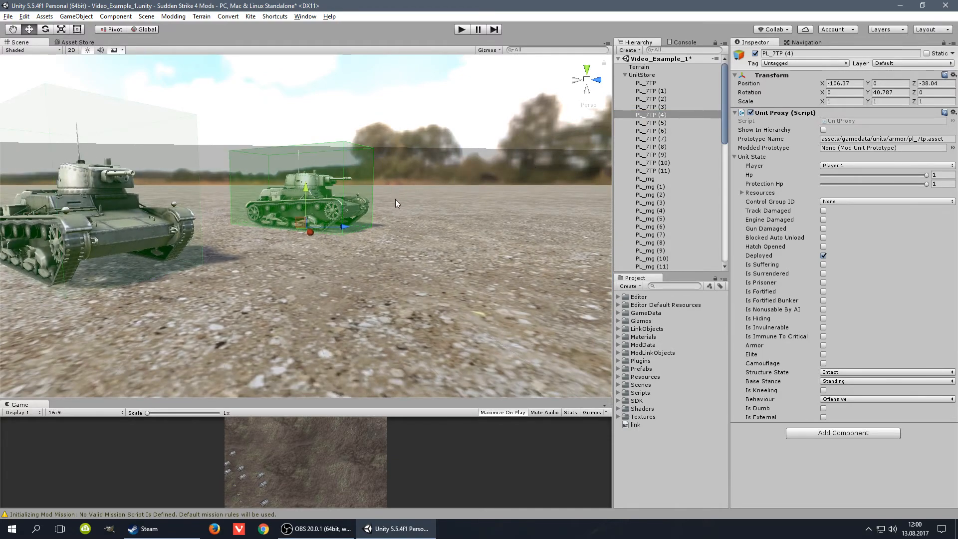
pyautogui.keyDown('alt'); pyautogui.moveTo(395, 199); pyautogui.dragTo(432, 301); pyautogui.keyUp('alt')
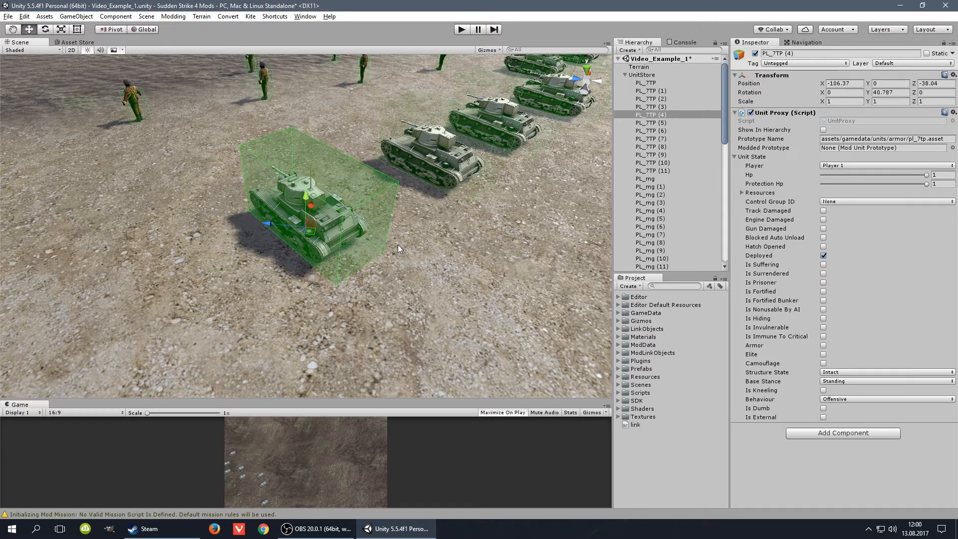
pyautogui.press('alt')
pyautogui.keyDown('alt'); pyautogui.moveTo(461, 250); pyautogui.dragTo(433, 306); pyautogui.keyUp('alt')
pyautogui.scroll(-2, 433, 306)
pyautogui.scroll(-3, 432, 308)
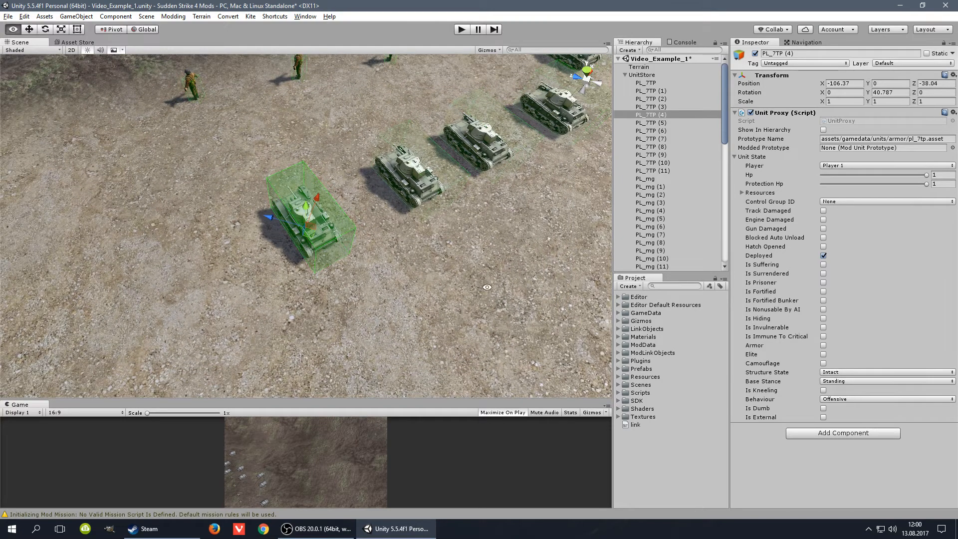
pyautogui.keyDown('alt'); pyautogui.moveTo(157, 203); pyautogui.dragTo(422, 211); pyautogui.keyUp('alt')
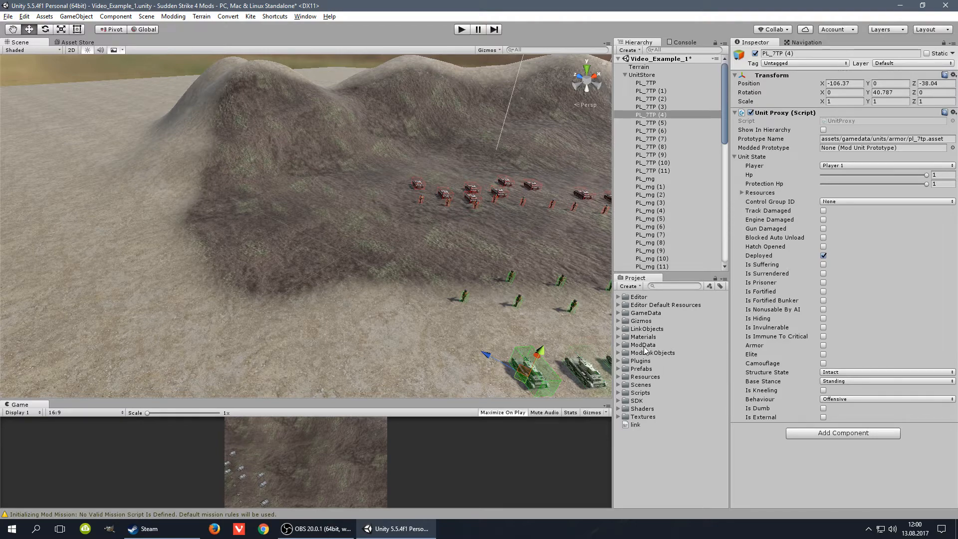
# Expand the Scenes and Mods folders in the project assets so that only the individual mod folders are listed
pyautogui.click(619, 384)
pyautogui.click(632, 393)
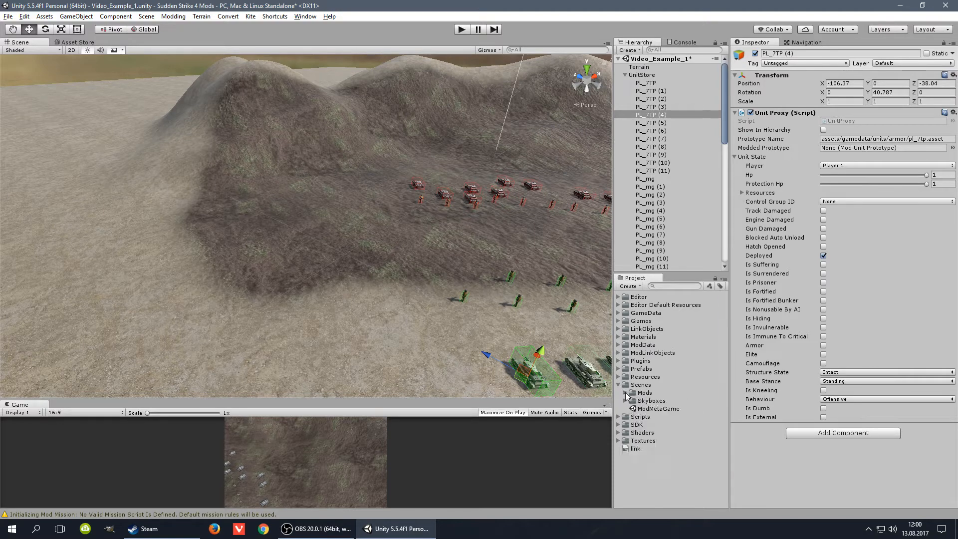
pyautogui.click(644, 394)
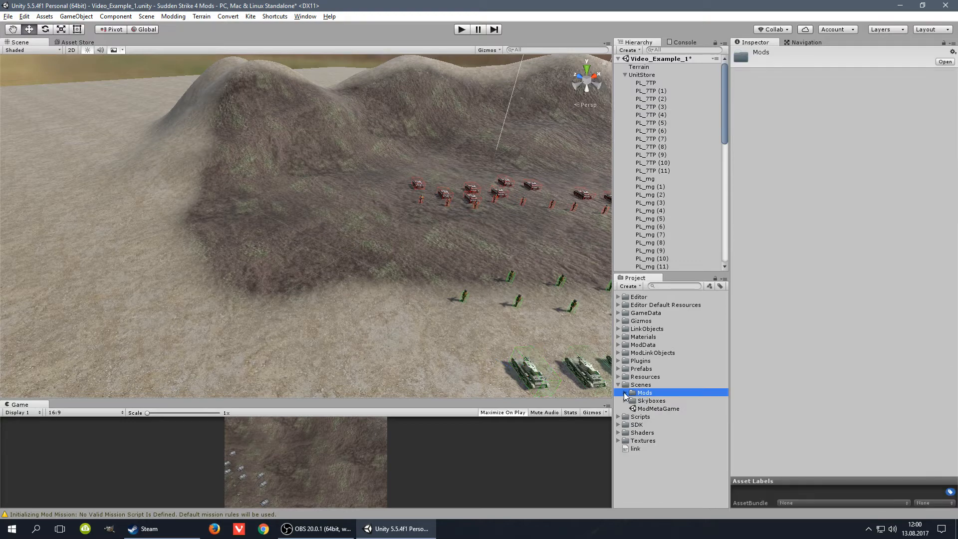
pyautogui.click(625, 393)
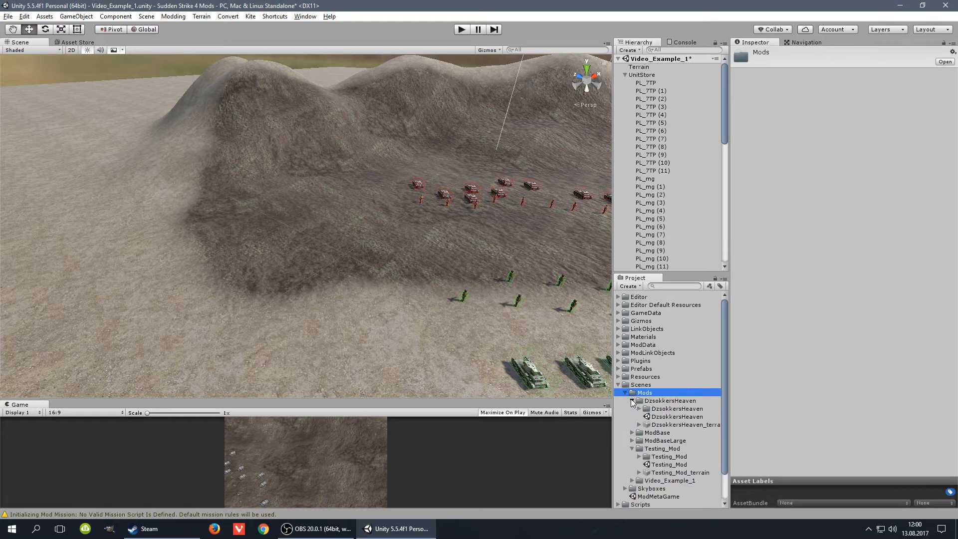
pyautogui.click(632, 424)
pyautogui.click(631, 424)
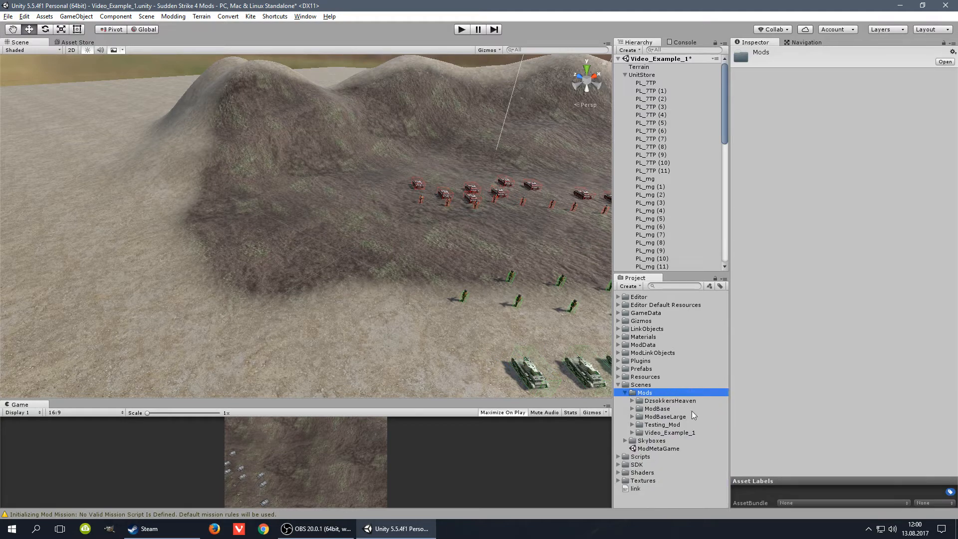
# Open the DzsokkersHeaven scene from its mod folder without saving the changes to Video_Example_1
pyautogui.click(657, 401)
pyautogui.doubleClick(657, 402)
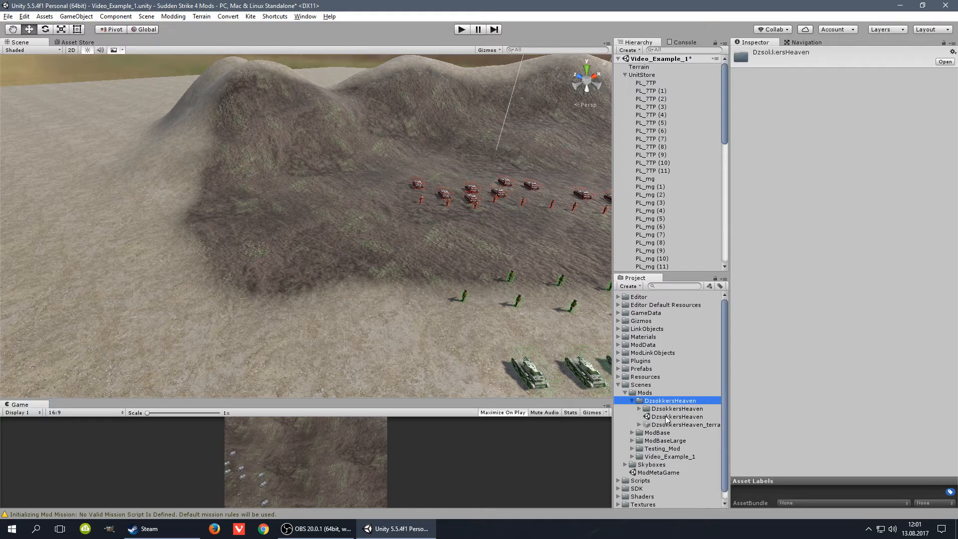
pyautogui.click(667, 418)
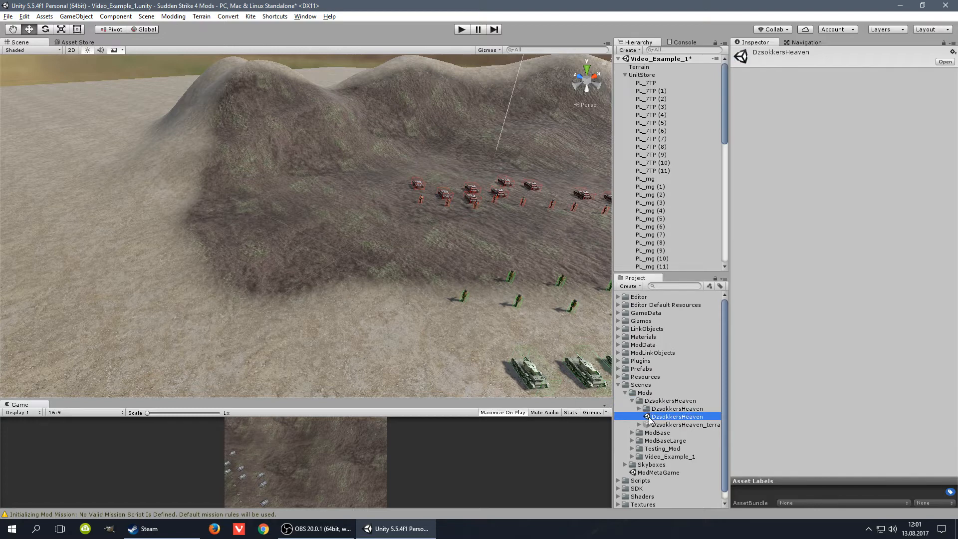
pyautogui.doubleClick(672, 420)
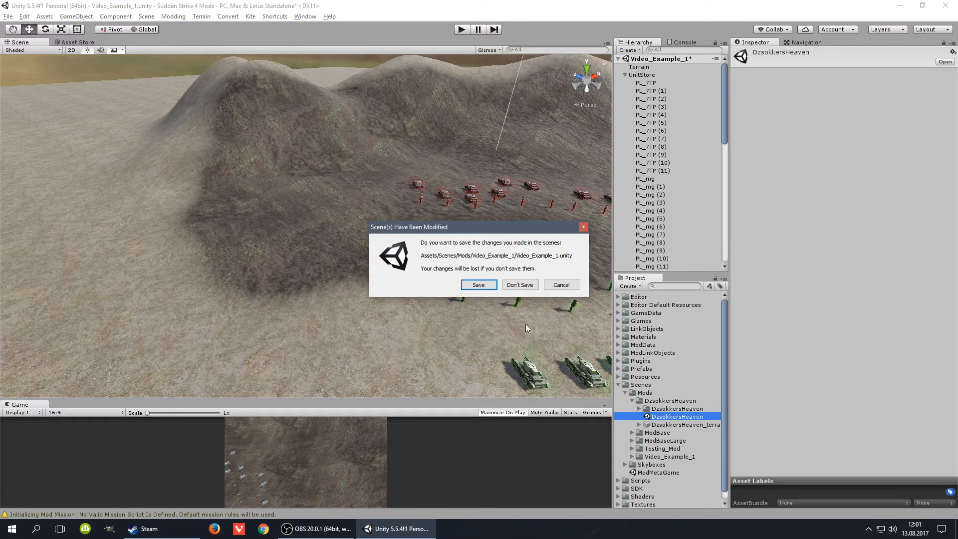
pyautogui.click(520, 285)
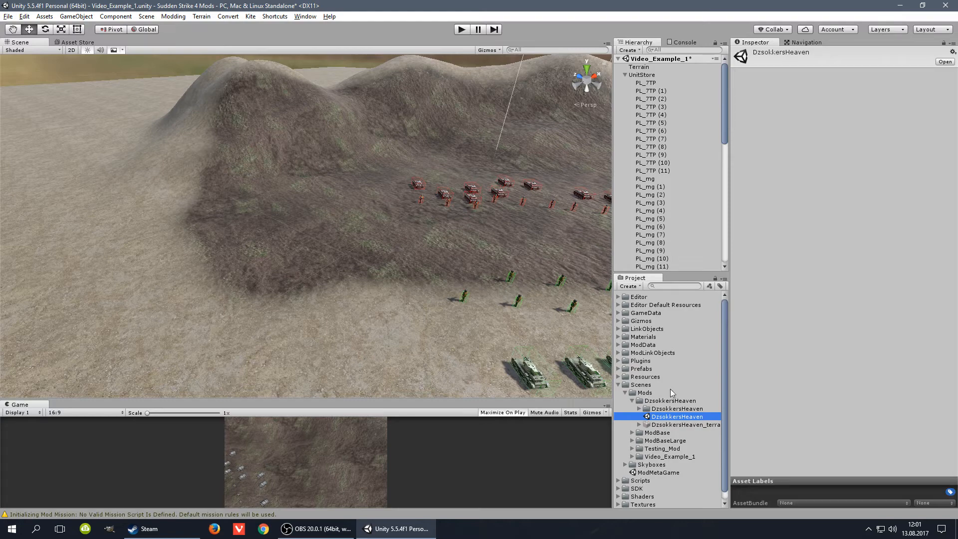
pyautogui.doubleClick(667, 416)
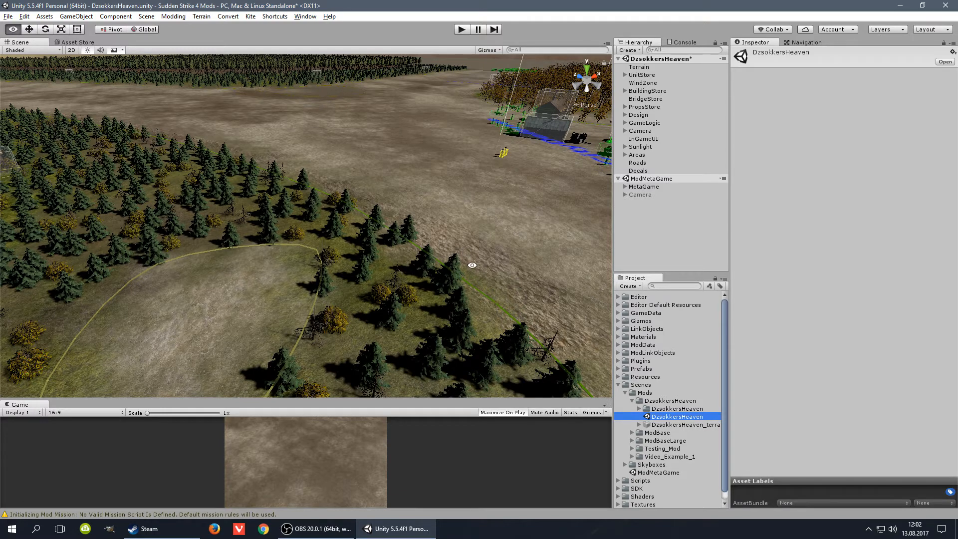
# Examine the DzsokkersHeaven map from several viewpoints, ending over the L_obj1_Tanks and L_obj1_ATguns unit groups
pyautogui.keyDown('alt'); pyautogui.moveTo(469, 277); pyautogui.dragTo(422, 317); pyautogui.keyUp('alt')
pyautogui.keyDown('alt'); pyautogui.moveTo(483, 290); pyautogui.dragTo(535, 197); pyautogui.keyUp('alt')
pyautogui.moveTo(535, 196); pyautogui.dragTo(830, 214, button='right')
pyautogui.press('w')
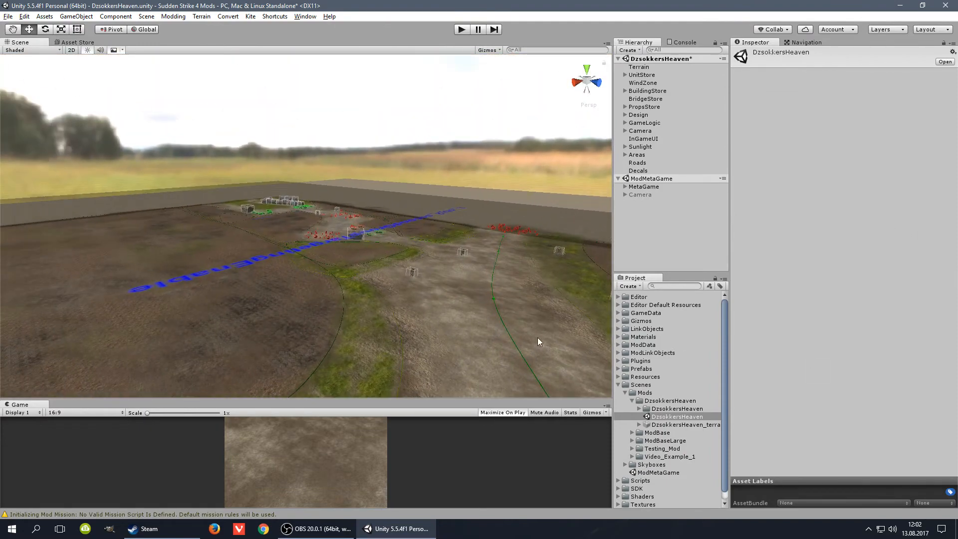
pyautogui.moveTo(479, 297); pyautogui.dragTo(897, 402, button='right')
pyautogui.press('w')
pyautogui.press('s')
pyautogui.press('w')
pyautogui.press('a')
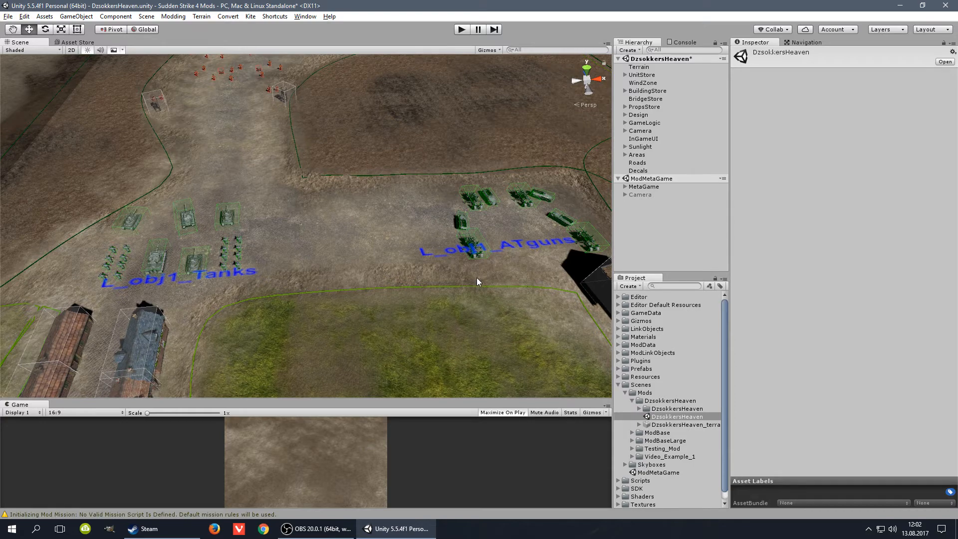
pyautogui.moveTo(471, 307); pyautogui.dragTo(477, 292, button='right')
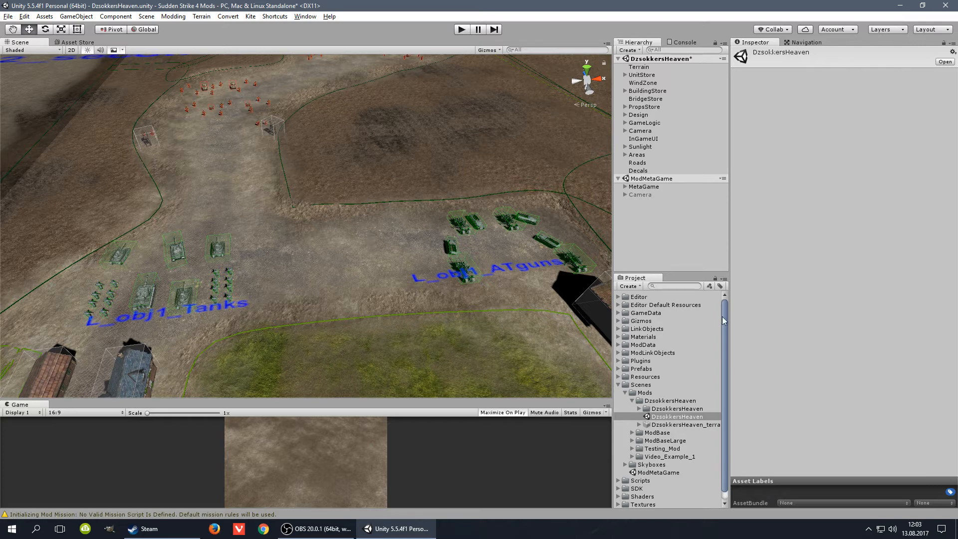
# Inspect individual objects in the DzsokkersHeaven scene, including the blue-roofed house, a red enemy tank and the terrain
pyautogui.click(184, 299)
pyautogui.click(137, 363)
pyautogui.click(175, 249)
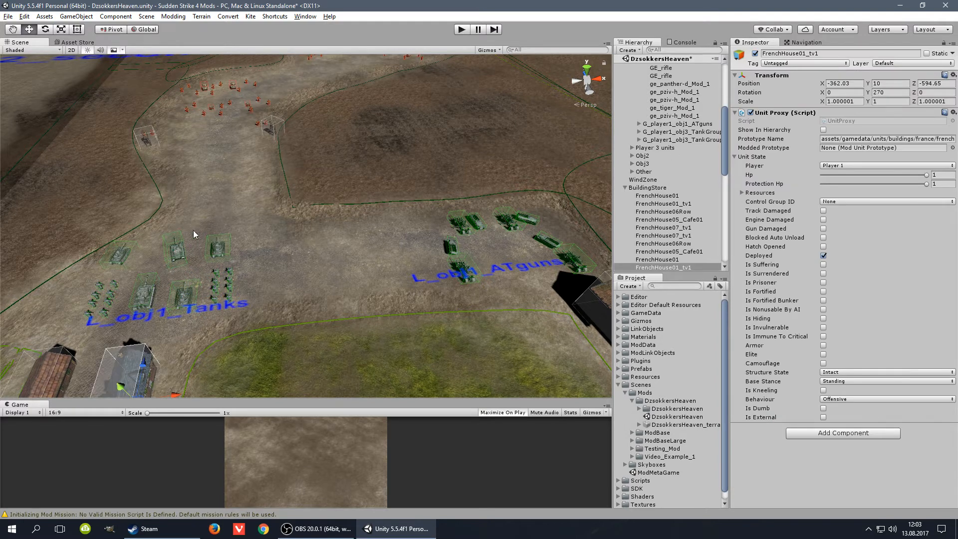
pyautogui.click(279, 130)
pyautogui.click(233, 85)
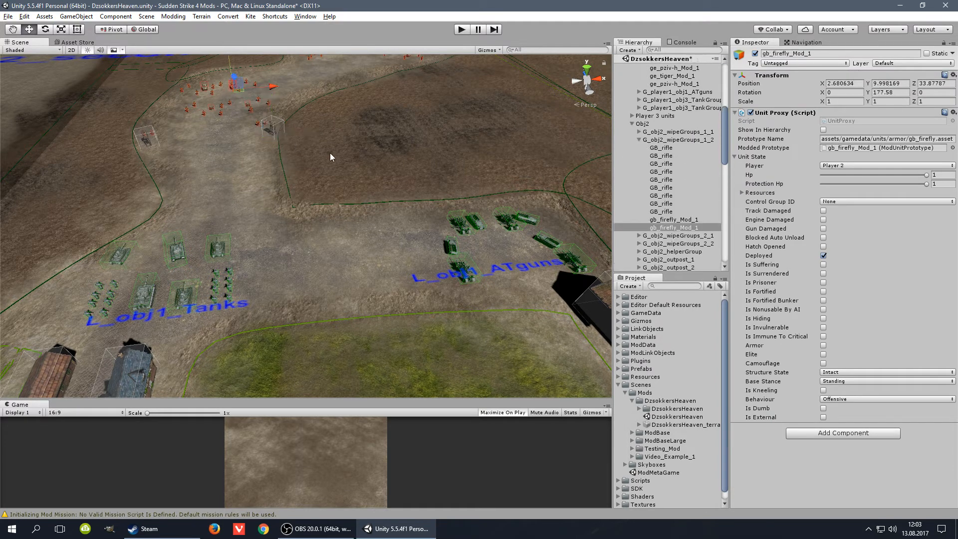
pyautogui.click(417, 206)
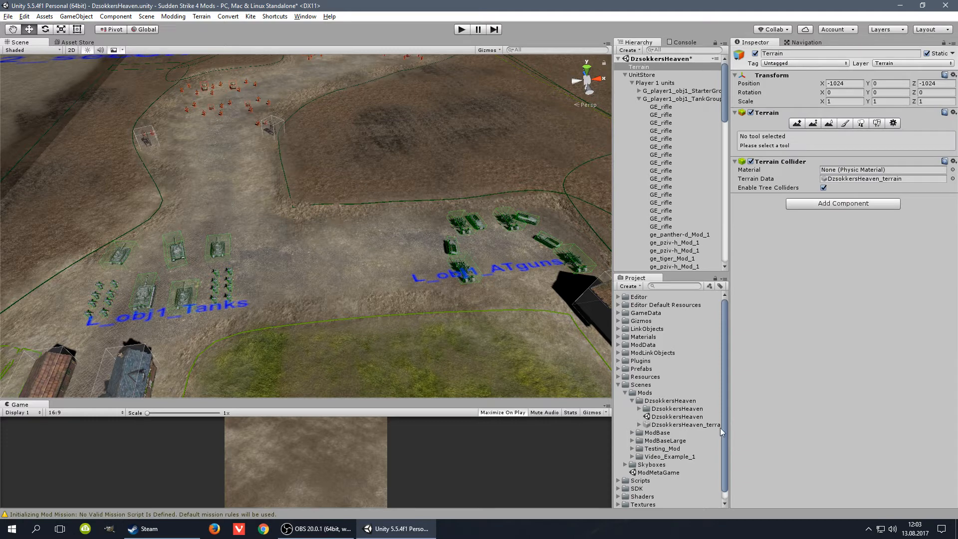
# Collapse the subfolders of Mods and set up a new mod named Battle_Of_Nowhere with the Standard (1km x 1km) map size
pyautogui.click(627, 394)
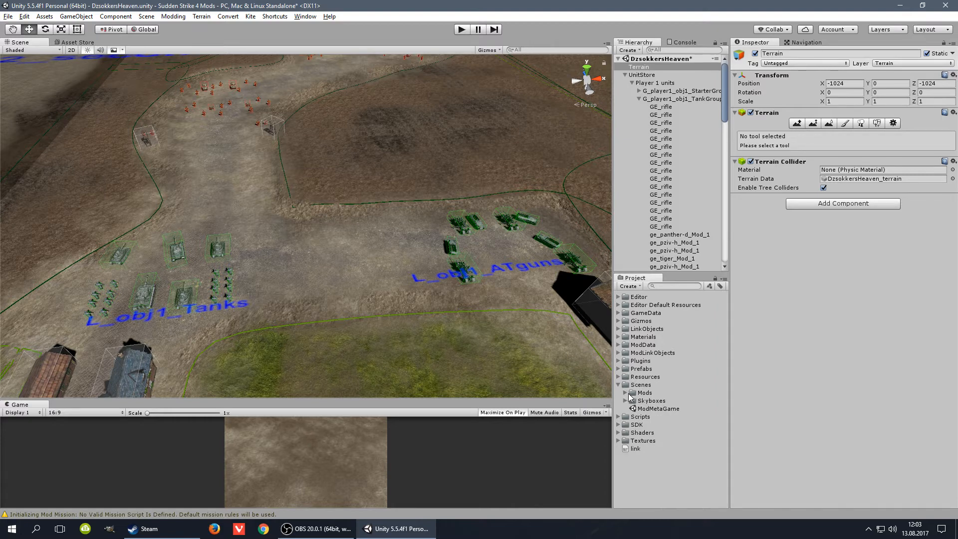
pyautogui.click(627, 393)
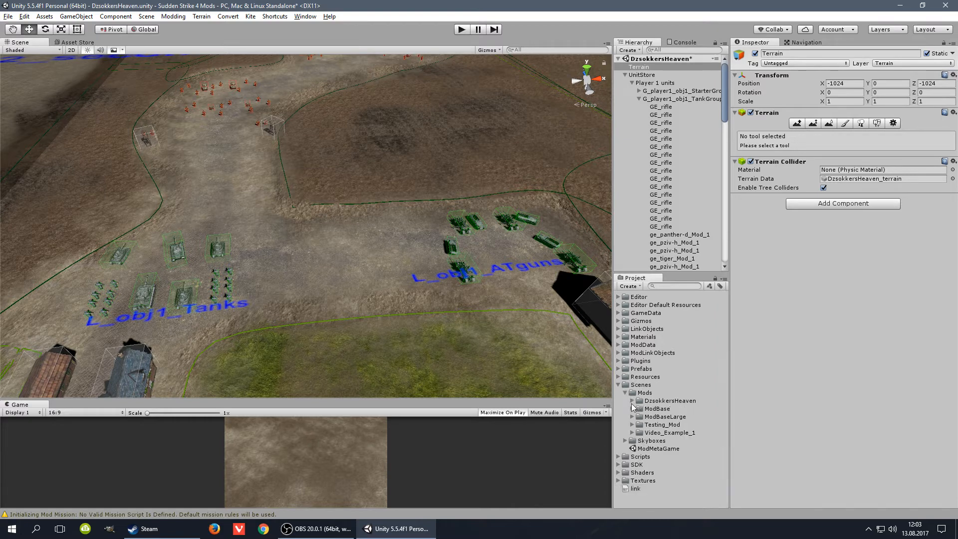
pyautogui.click(174, 17)
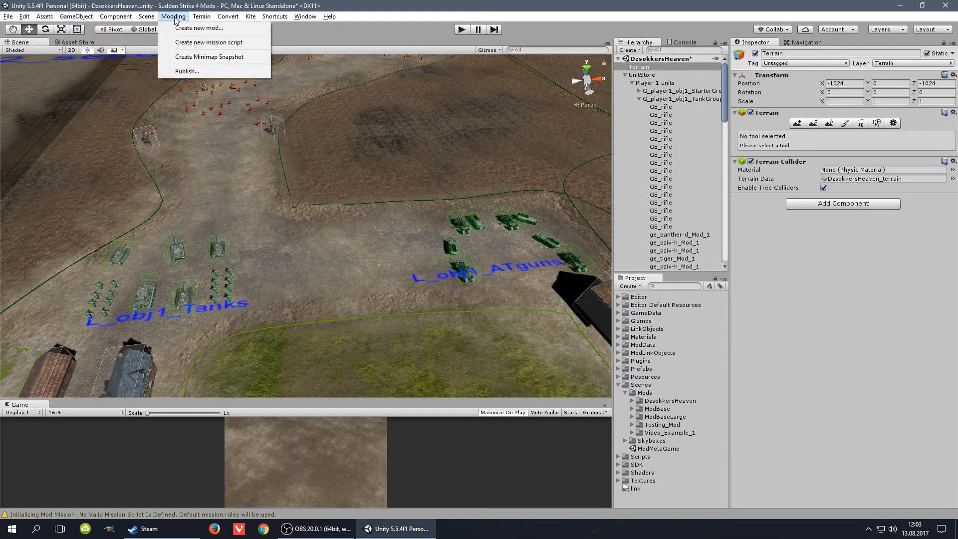
pyautogui.click(229, 28)
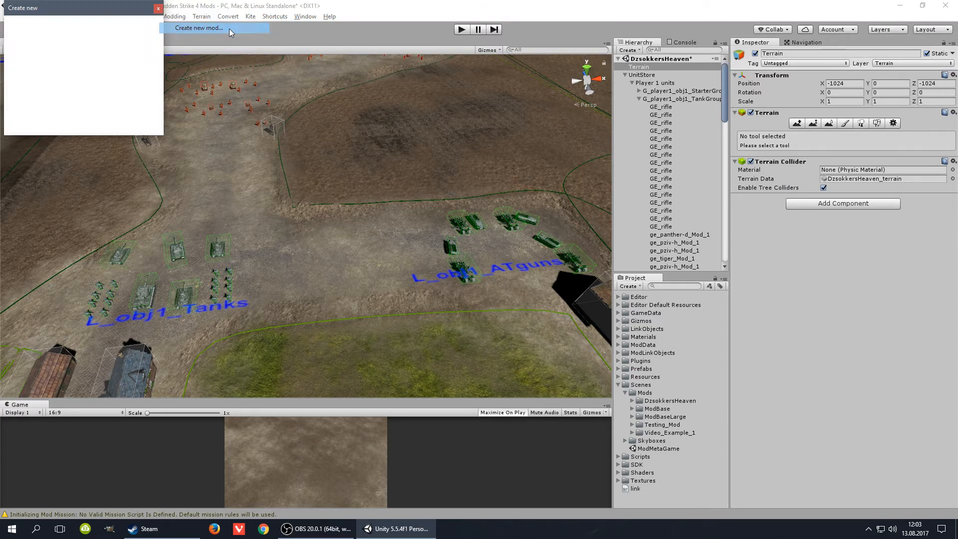
pyautogui.click(101, 21)
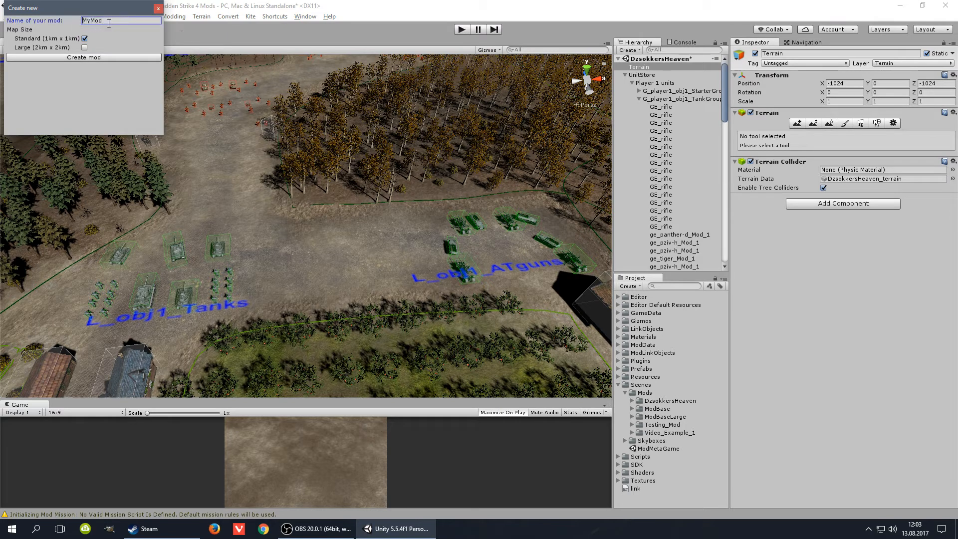
pyautogui.moveTo(104, 21); pyautogui.dragTo(66, 21)
pyautogui.click(85, 48)
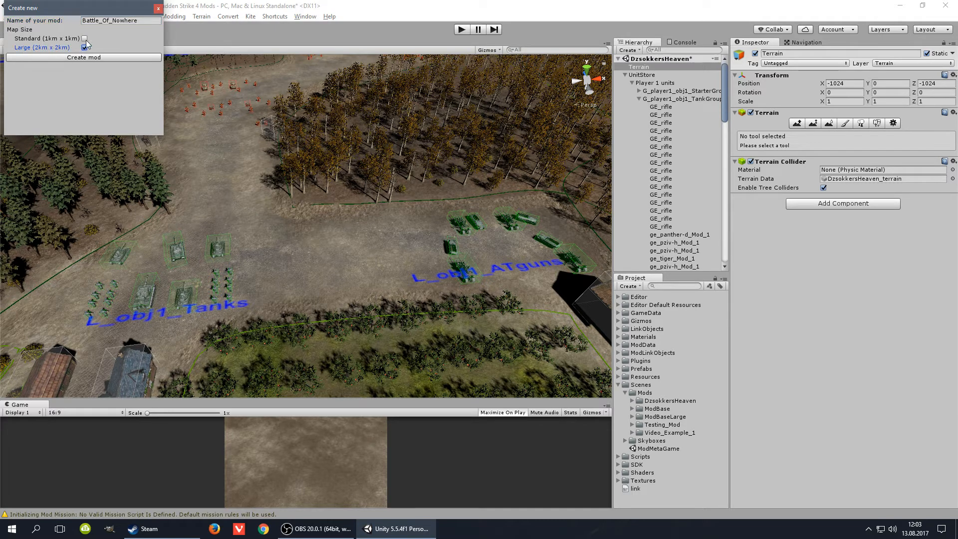
pyautogui.click(86, 39)
# Create the Battle_Of_Nowhere mod, reload its scene from disk, close the creation window and view the empty terrain
pyautogui.click(105, 58)
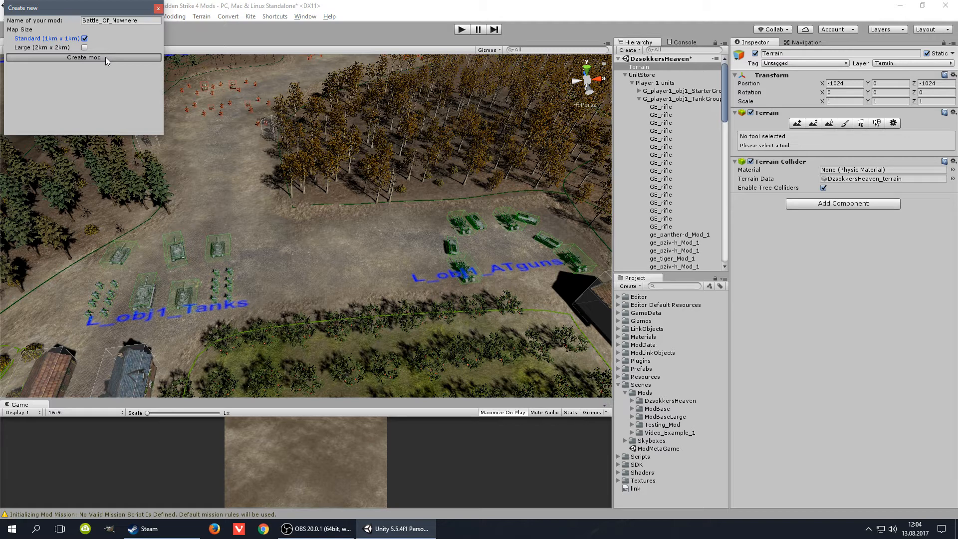
pyautogui.click(105, 57)
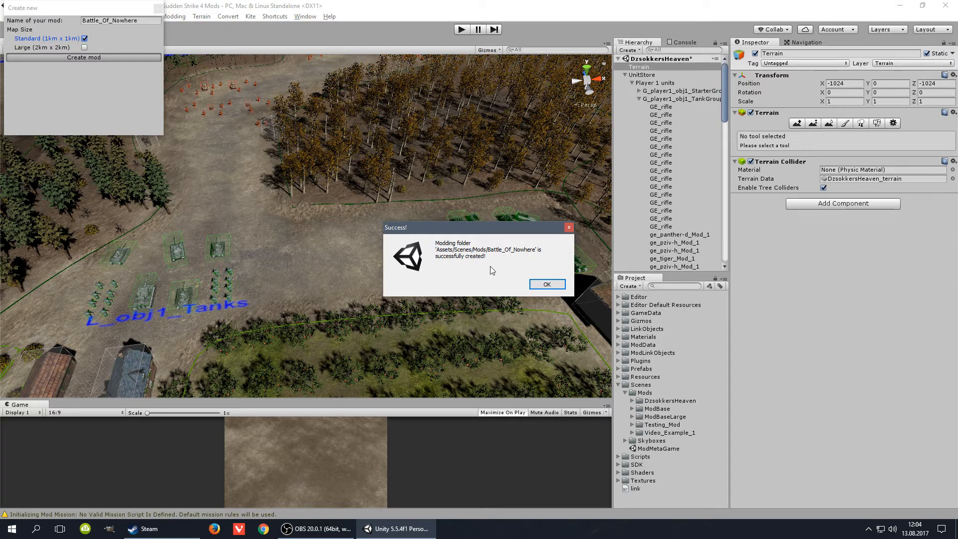
pyautogui.click(546, 284)
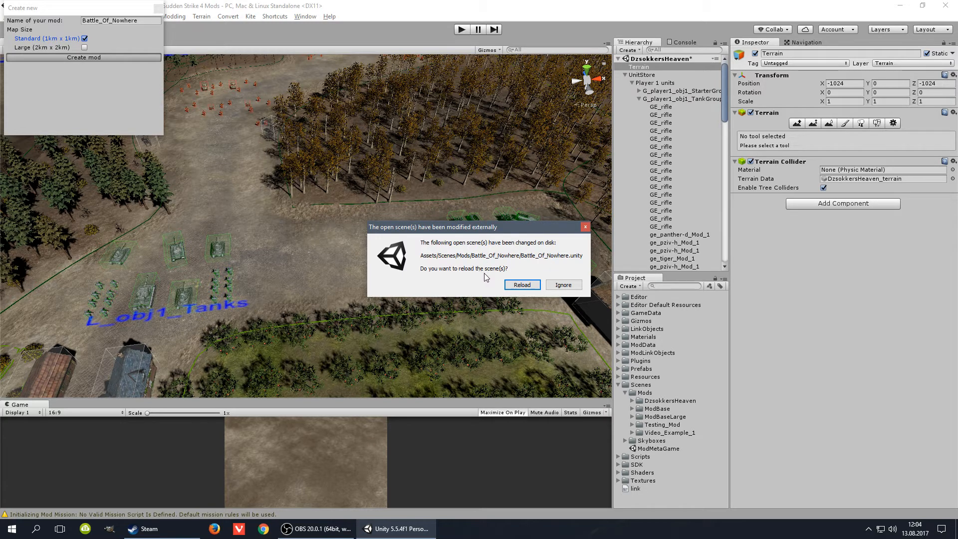
pyautogui.click(522, 284)
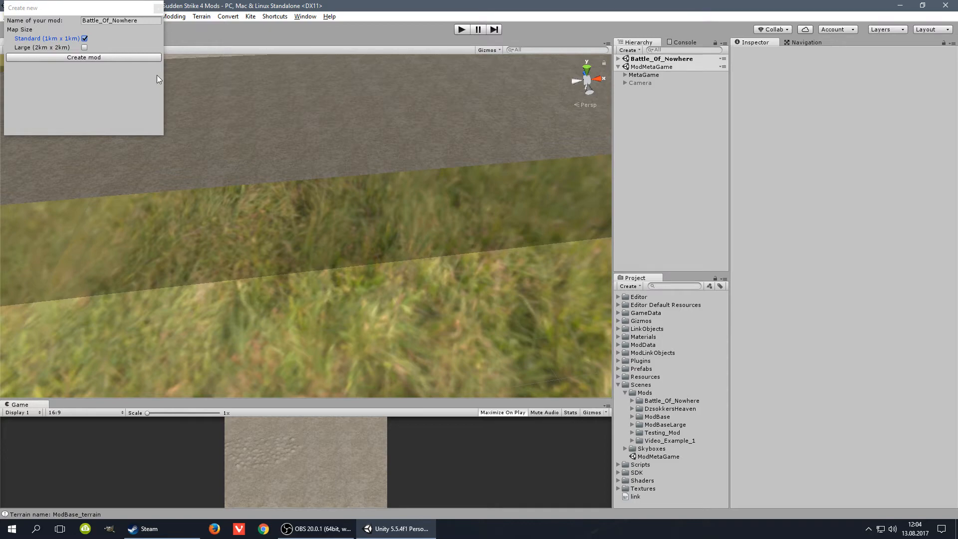
pyautogui.click(158, 9)
pyautogui.keyDown('alt'); pyautogui.moveTo(357, 224); pyautogui.dragTo(278, 289); pyautogui.keyUp('alt')
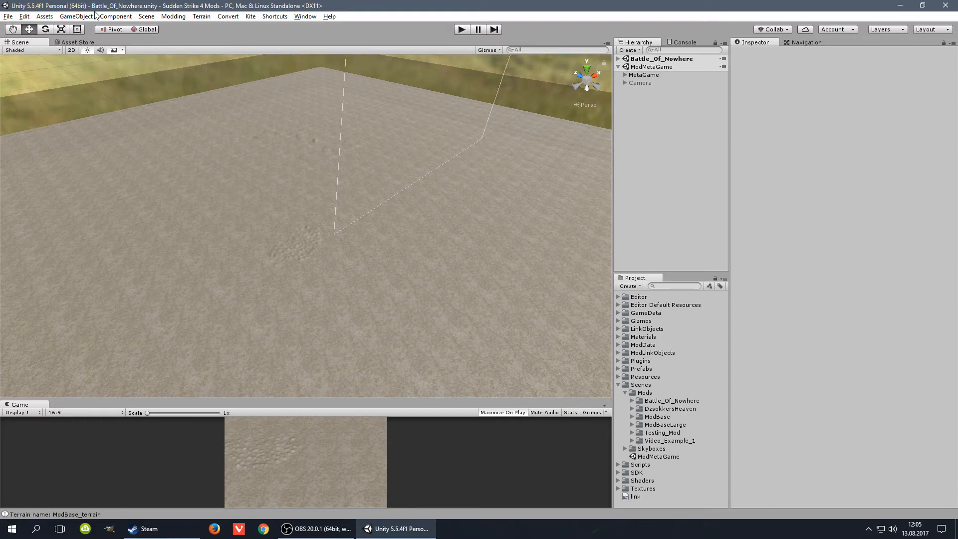
pyautogui.click(300, 529)
pyautogui.click(299, 529)
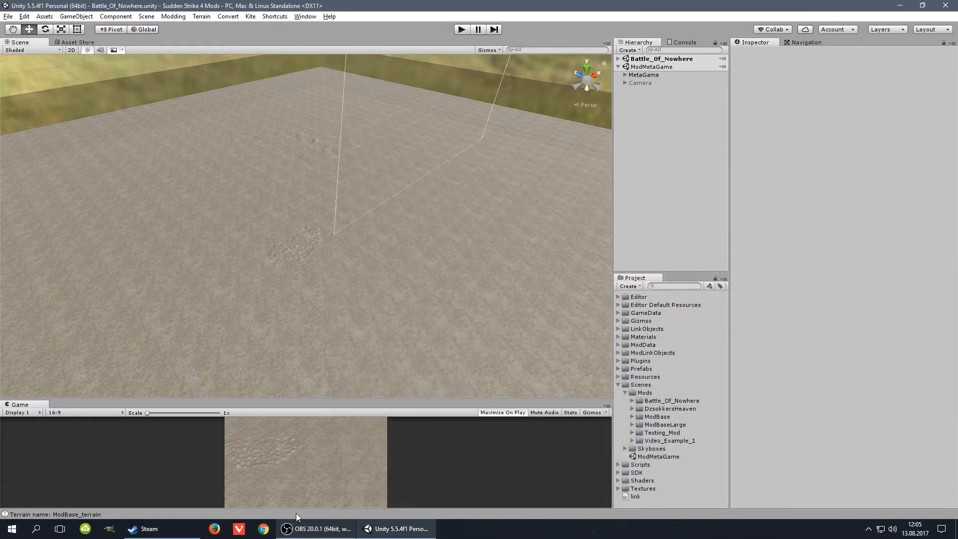
pyautogui.click(299, 528)
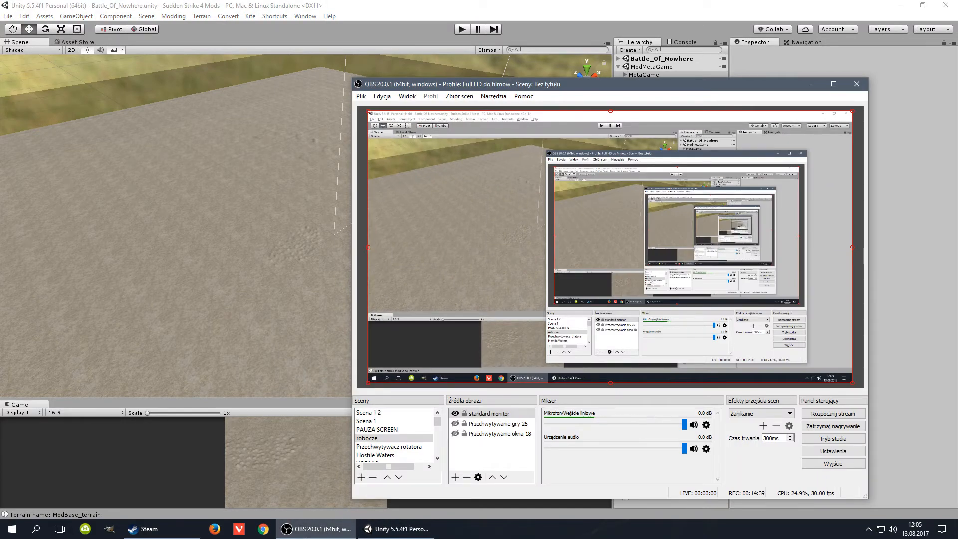
pyautogui.click(175, 151)
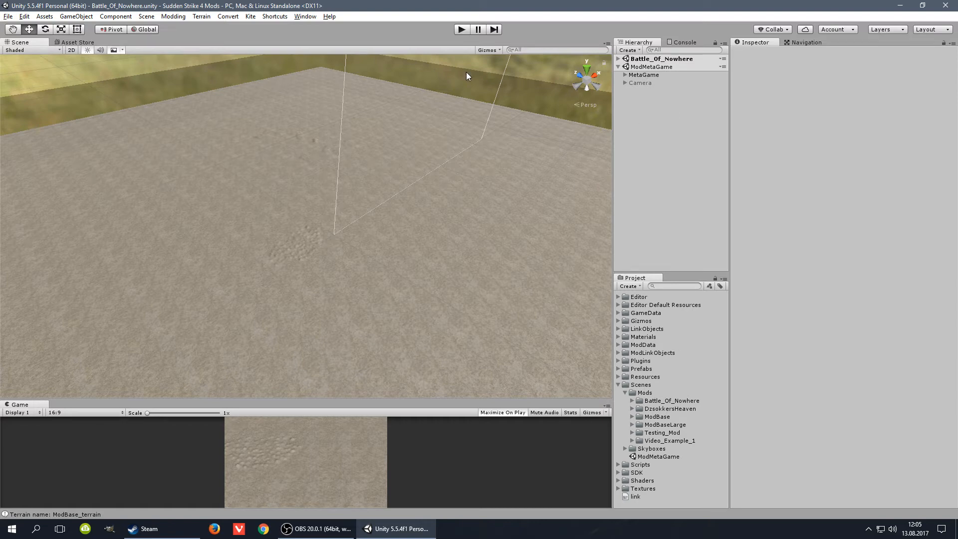
# Disable terrain editing for the Battle_Of_Nowhere map and check the terrain commands that are available
pyautogui.click(201, 16)
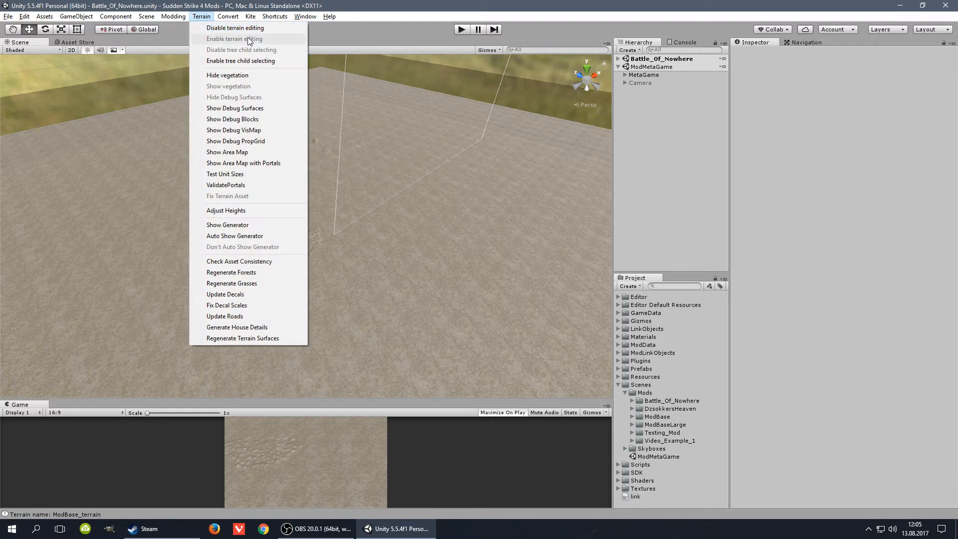
pyautogui.click(219, 27)
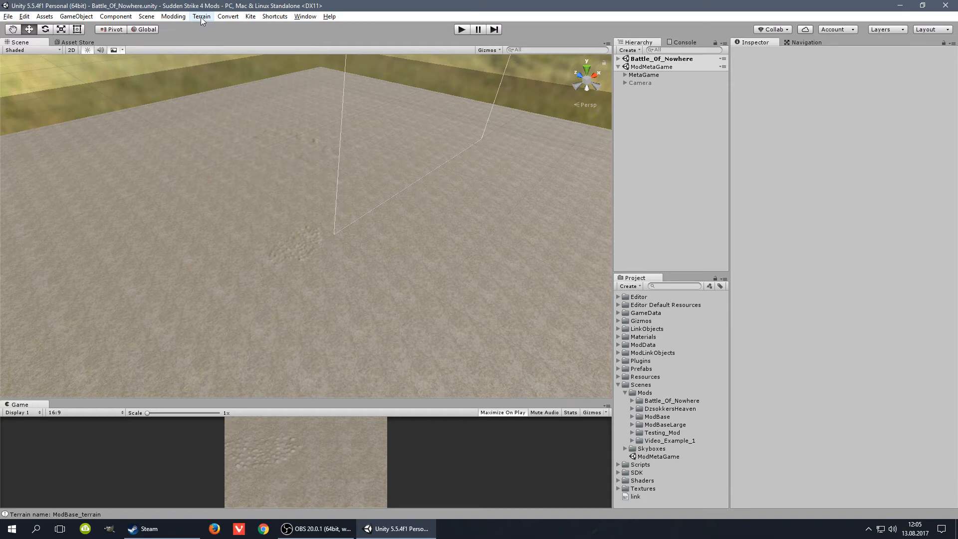
pyautogui.click(201, 17)
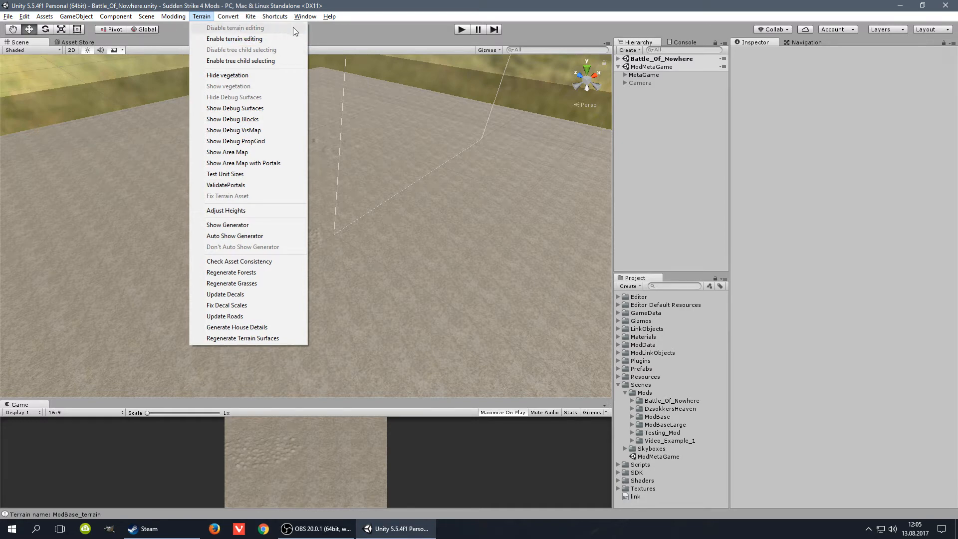
pyautogui.click(475, 6)
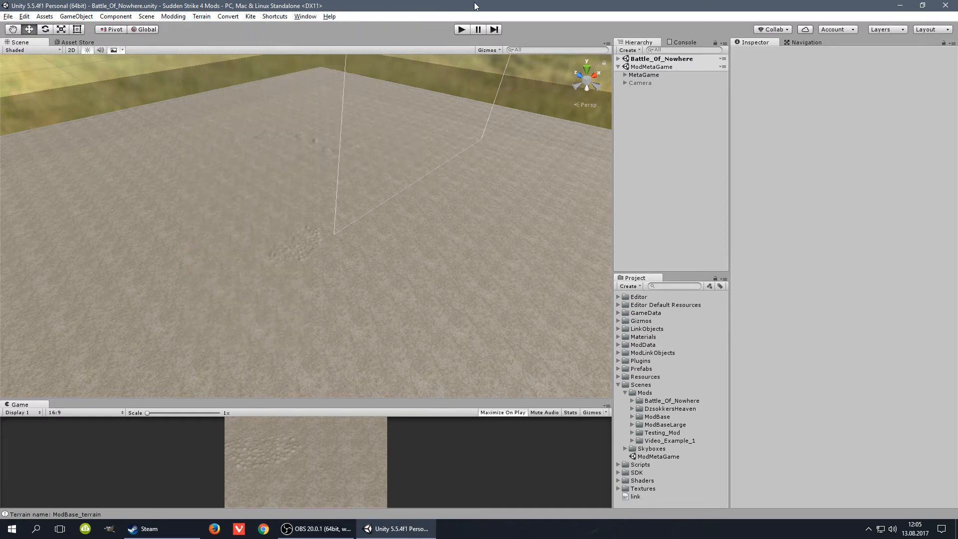
# Select the Terrain object in the Battle_Of_Nowhere scene, enable terrain editing and show the object's component settings
pyautogui.click(617, 59)
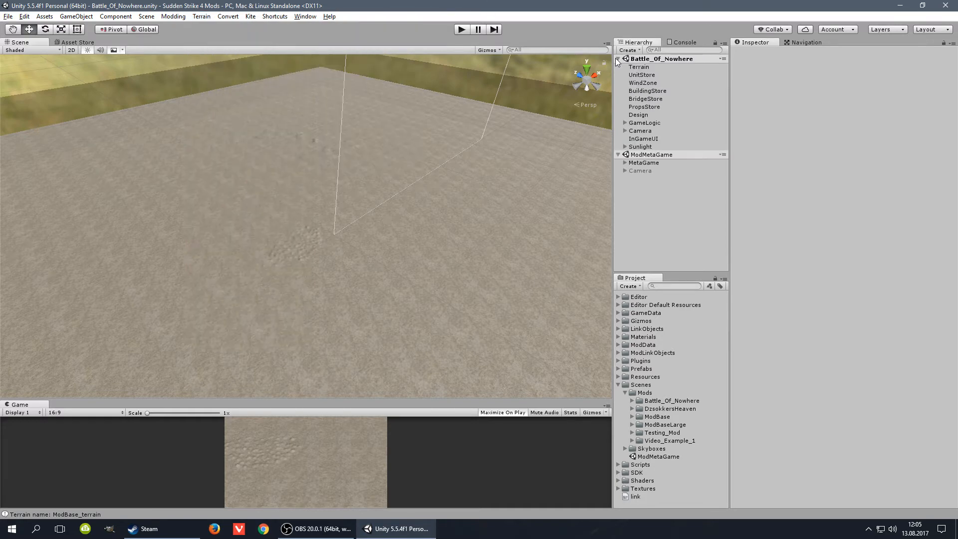
pyautogui.click(644, 67)
pyautogui.click(807, 43)
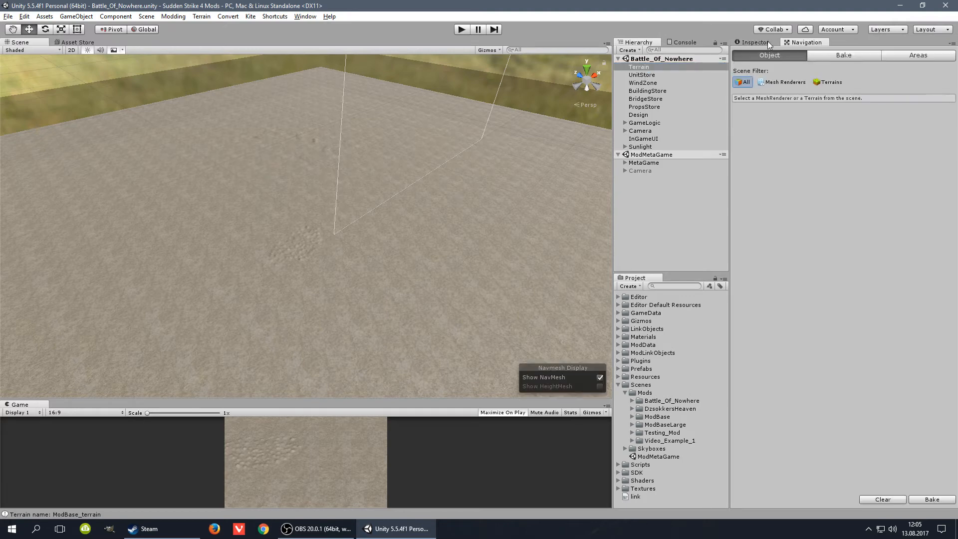
pyautogui.click(765, 42)
pyautogui.click(805, 43)
pyautogui.click(201, 17)
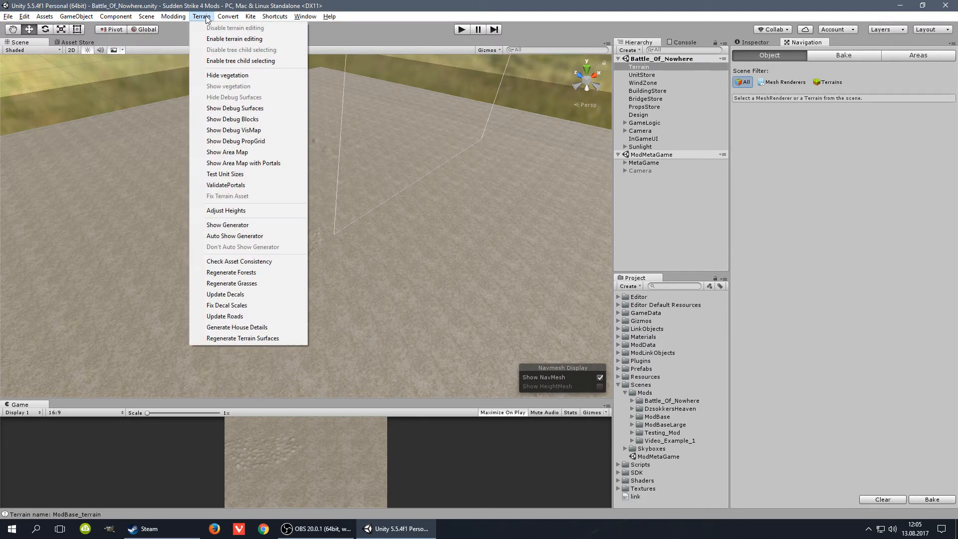
pyautogui.click(222, 40)
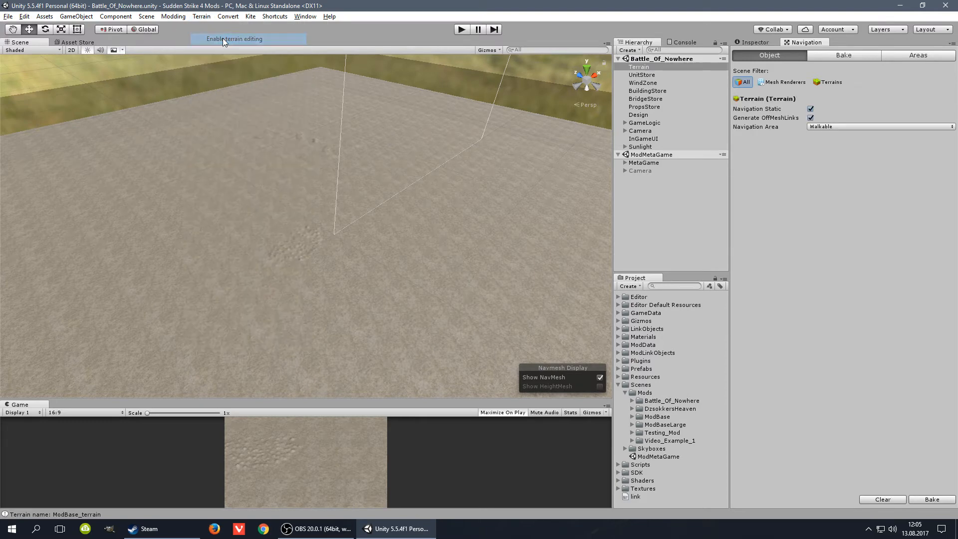
pyautogui.click(756, 43)
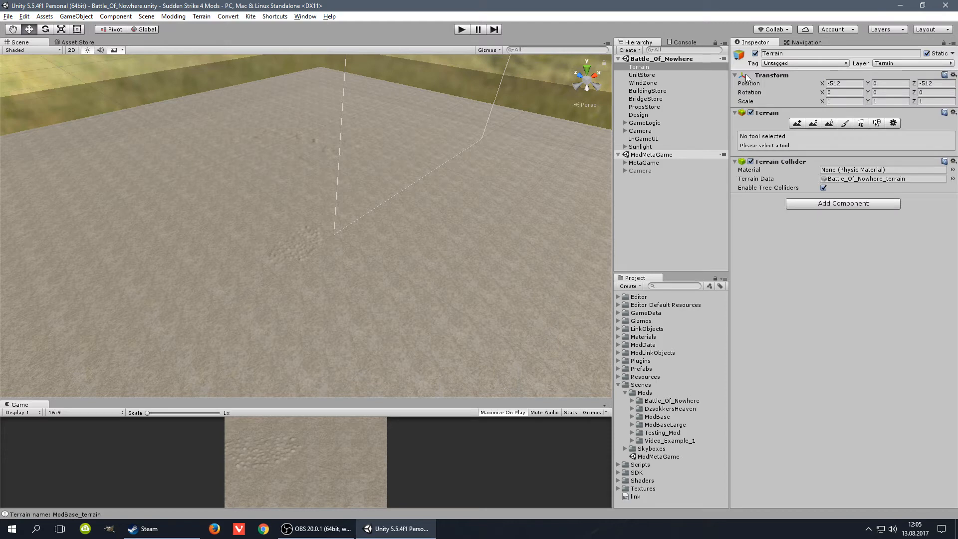
# Raise a chain of steep hills across the far part of the terrain with the second round brush at size 100
pyautogui.click(797, 123)
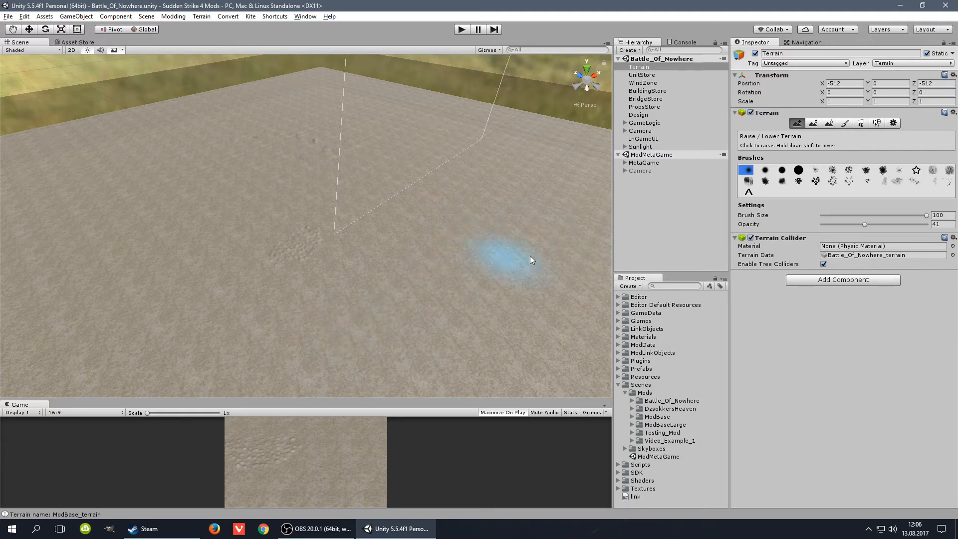
pyautogui.click(748, 192)
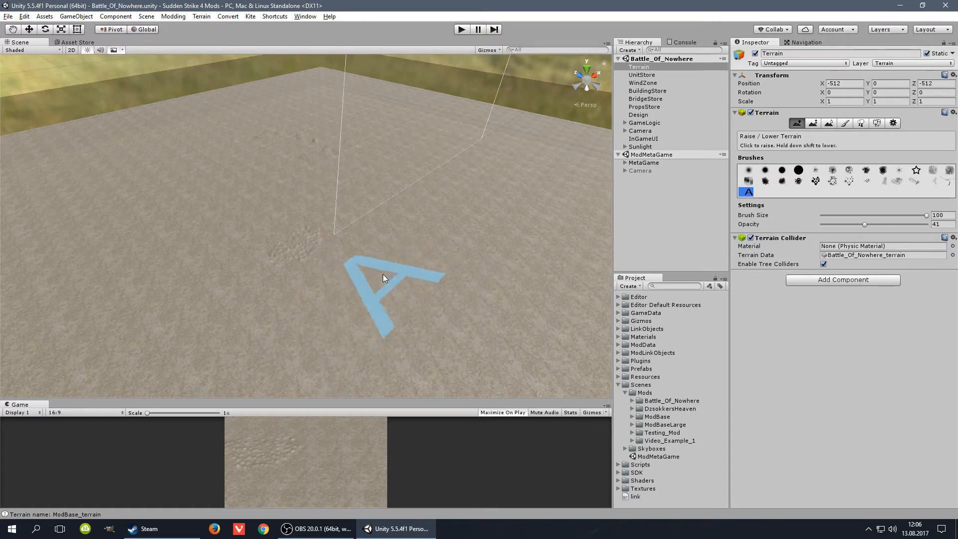
pyautogui.click(764, 170)
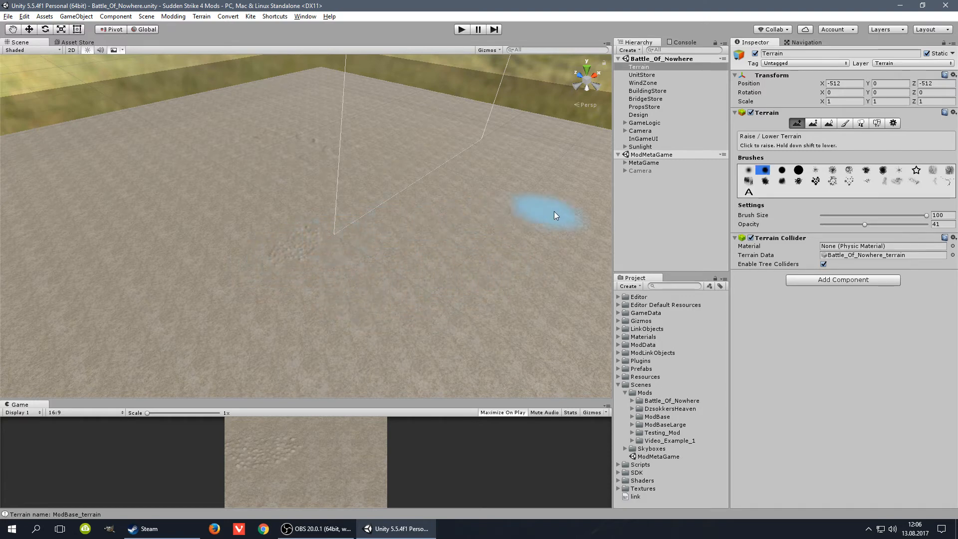
pyautogui.moveTo(369, 167)
pyautogui.mouseDown()
pyautogui.moveTo(271, 168)
pyautogui.moveTo(159, 140)
pyautogui.moveTo(579, 190)
pyautogui.moveTo(227, 196)
pyautogui.mouseUp()
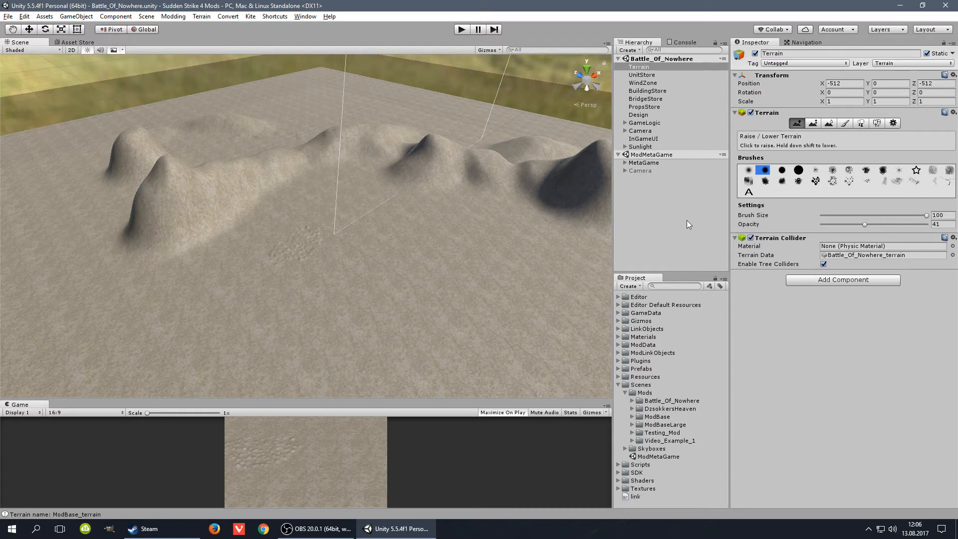
# Raise gentle slopes in front of the steep hills, using brush opacities of 4 and 2
pyautogui.moveTo(863, 225); pyautogui.dragTo(824, 225)
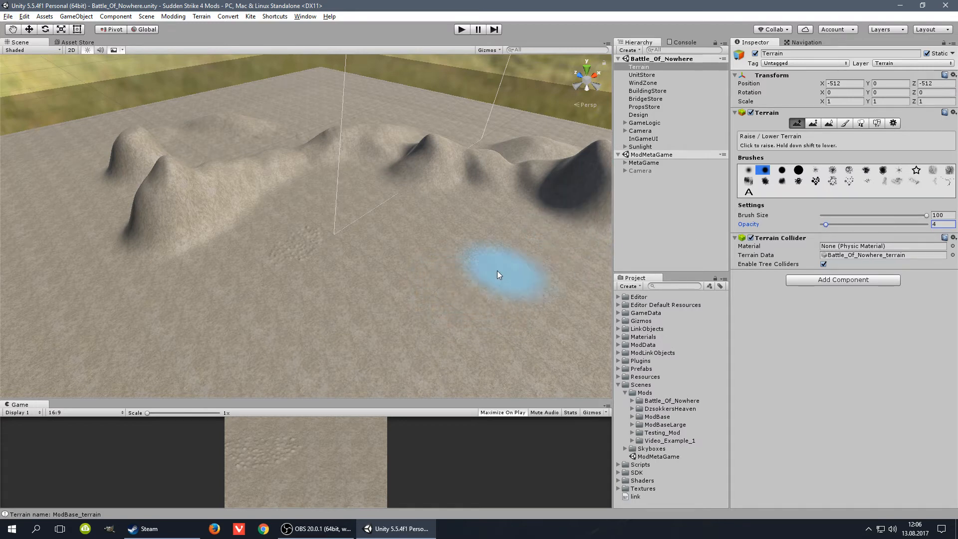
pyautogui.moveTo(408, 249)
pyautogui.mouseDown()
pyautogui.moveTo(501, 265)
pyautogui.moveTo(340, 223)
pyautogui.mouseUp()
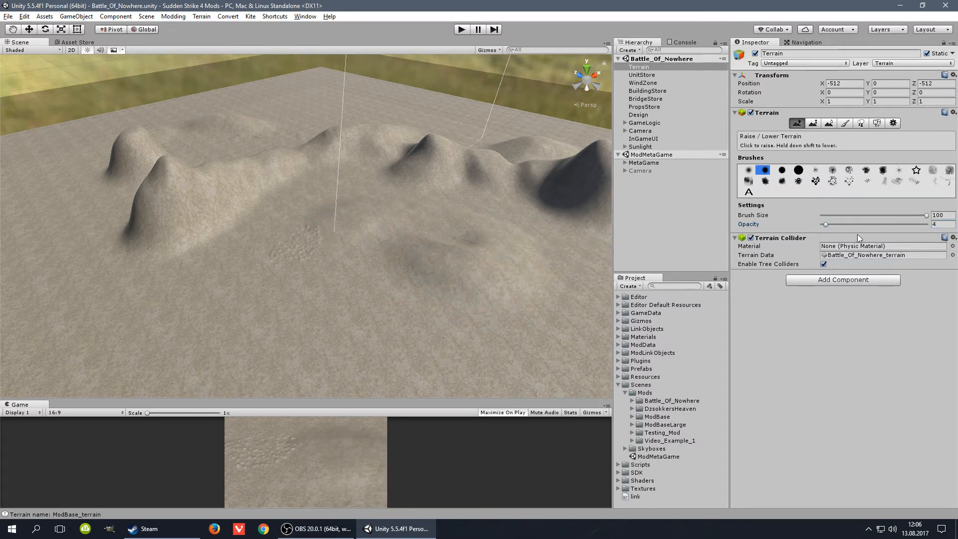
pyautogui.moveTo(826, 225); pyautogui.dragTo(824, 225)
pyautogui.moveTo(222, 241)
pyautogui.mouseDown()
pyautogui.moveTo(338, 226)
pyautogui.moveTo(210, 271)
pyautogui.mouseUp()
pyautogui.moveTo(301, 195)
pyautogui.mouseDown()
pyautogui.moveTo(205, 250)
pyautogui.moveTo(76, 258)
pyautogui.moveTo(78, 274)
pyautogui.moveTo(334, 295)
pyautogui.moveTo(544, 266)
pyautogui.moveTo(332, 277)
pyautogui.moveTo(339, 236)
pyautogui.moveTo(305, 239)
pyautogui.moveTo(321, 218)
pyautogui.moveTo(331, 267)
pyautogui.moveTo(536, 259)
pyautogui.moveTo(206, 267)
pyautogui.moveTo(313, 195)
pyautogui.moveTo(427, 231)
pyautogui.moveTo(398, 205)
pyautogui.moveTo(280, 209)
pyautogui.moveTo(370, 211)
pyautogui.moveTo(320, 248)
pyautogui.mouseUp()
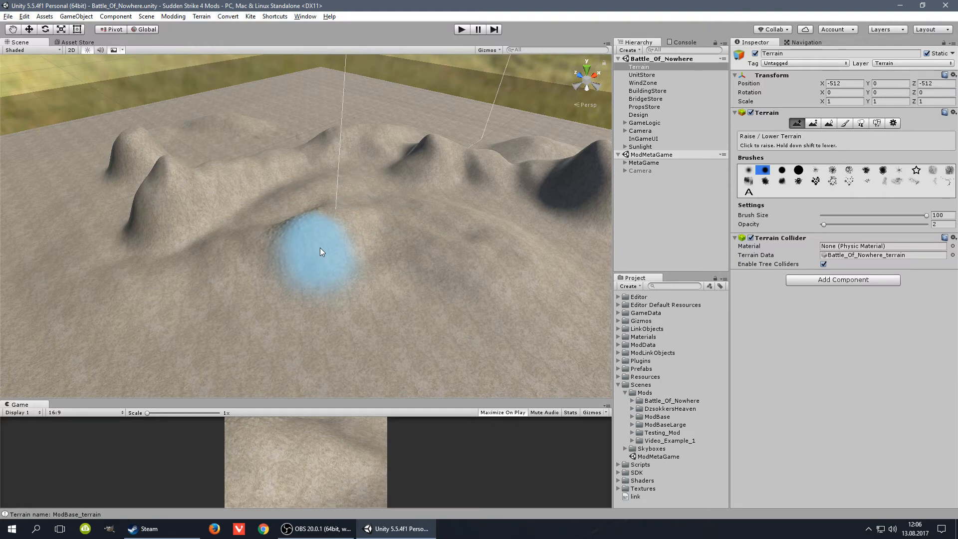
pyautogui.moveTo(320, 252)
pyautogui.mouseDown()
pyautogui.moveTo(314, 233)
pyautogui.moveTo(327, 265)
pyautogui.moveTo(232, 254)
pyautogui.moveTo(410, 270)
pyautogui.moveTo(389, 277)
pyautogui.moveTo(300, 277)
pyautogui.moveTo(330, 226)
pyautogui.moveTo(317, 235)
pyautogui.moveTo(427, 259)
pyautogui.moveTo(404, 229)
pyautogui.moveTo(377, 235)
pyautogui.moveTo(427, 243)
pyautogui.moveTo(406, 274)
pyautogui.moveTo(314, 293)
pyautogui.moveTo(433, 295)
pyautogui.moveTo(252, 271)
pyautogui.moveTo(339, 340)
pyautogui.moveTo(450, 337)
pyautogui.moveTo(400, 245)
pyautogui.moveTo(461, 290)
pyautogui.moveTo(336, 293)
pyautogui.moveTo(411, 275)
pyautogui.moveTo(274, 261)
pyautogui.mouseUp()
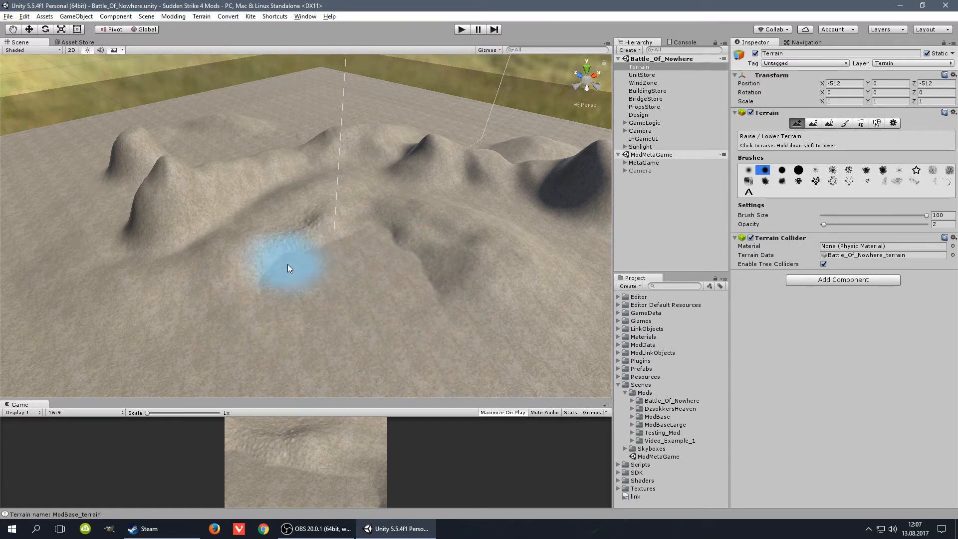
# Smooth the uneven slopes in front of the hills with the Smooth Height tool and increase its opacity to 100
pyautogui.click(828, 123)
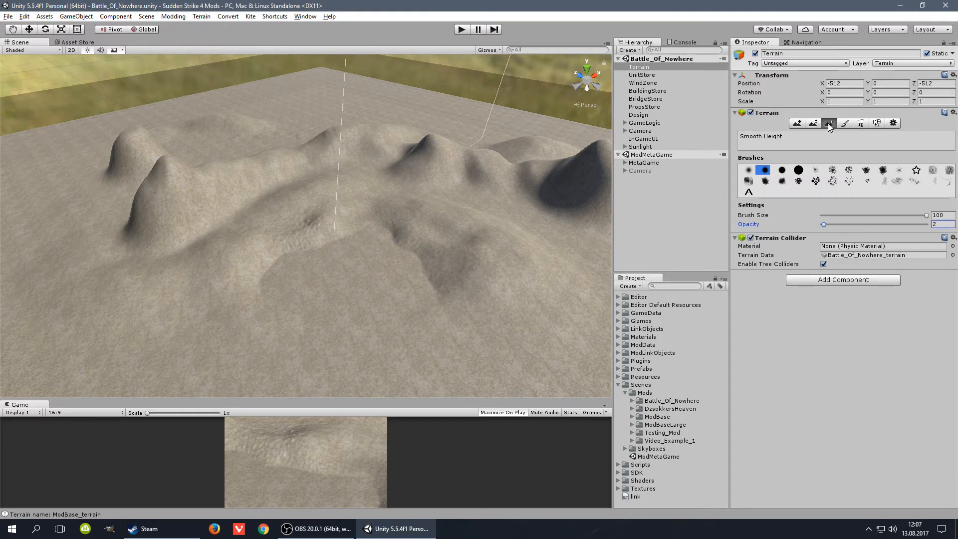
pyautogui.moveTo(824, 224); pyautogui.dragTo(888, 225)
pyautogui.moveTo(342, 240)
pyautogui.mouseDown()
pyautogui.moveTo(424, 206)
pyautogui.moveTo(418, 190)
pyautogui.moveTo(366, 253)
pyautogui.moveTo(341, 214)
pyautogui.moveTo(299, 209)
pyautogui.moveTo(310, 244)
pyautogui.moveTo(432, 256)
pyautogui.moveTo(418, 245)
pyautogui.moveTo(428, 284)
pyautogui.moveTo(409, 237)
pyautogui.moveTo(415, 258)
pyautogui.moveTo(416, 198)
pyautogui.mouseUp()
pyautogui.click(888, 224)
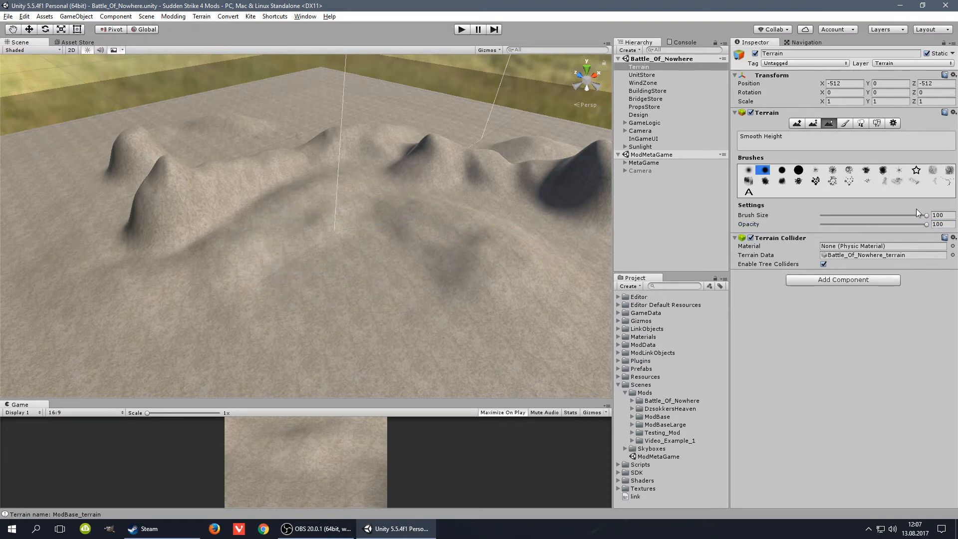
# Raise a row of small bumps on the gentle slope with brush size 12 and opacity 22
pyautogui.moveTo(926, 214)
pyautogui.mouseDown()
pyautogui.moveTo(834, 214)
pyautogui.moveTo(845, 225)
pyautogui.mouseUp()
pyautogui.click(797, 124)
pyautogui.click(926, 224)
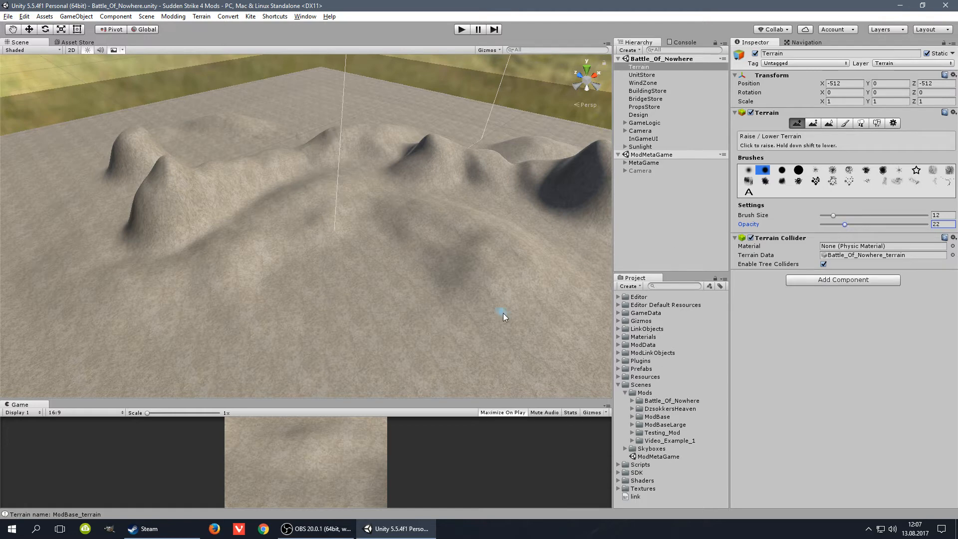
pyautogui.click(567, 303)
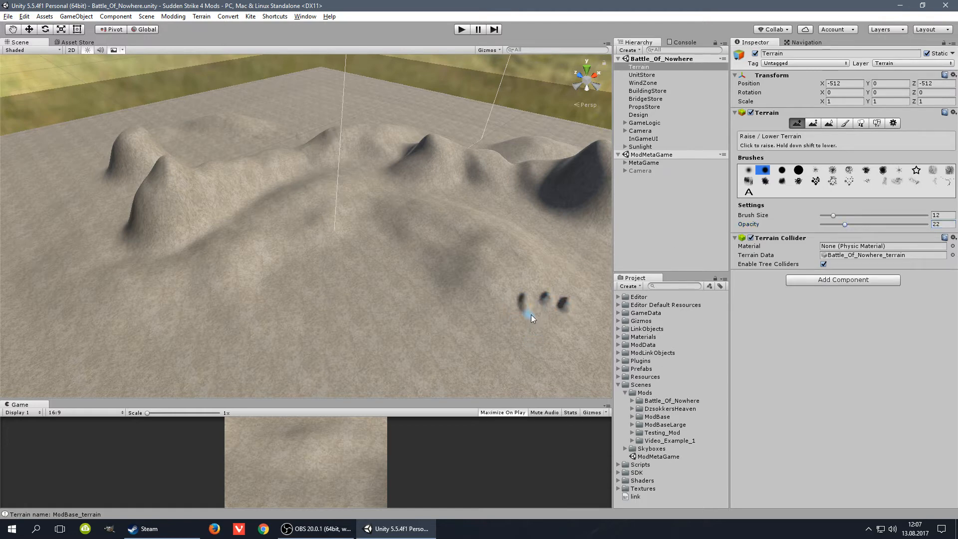
pyautogui.click(555, 284)
pyautogui.click(521, 265)
pyautogui.moveTo(453, 216); pyautogui.dragTo(457, 232)
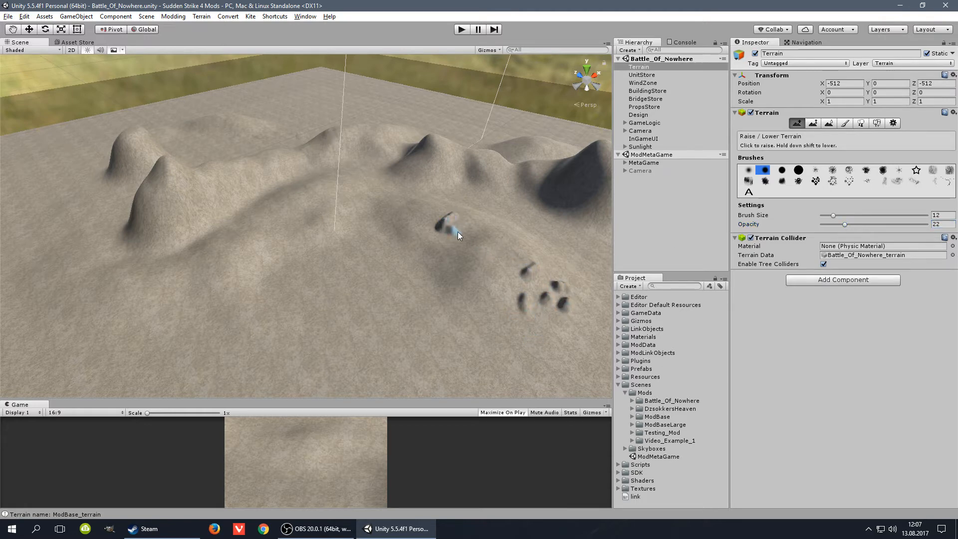
pyautogui.click(506, 252)
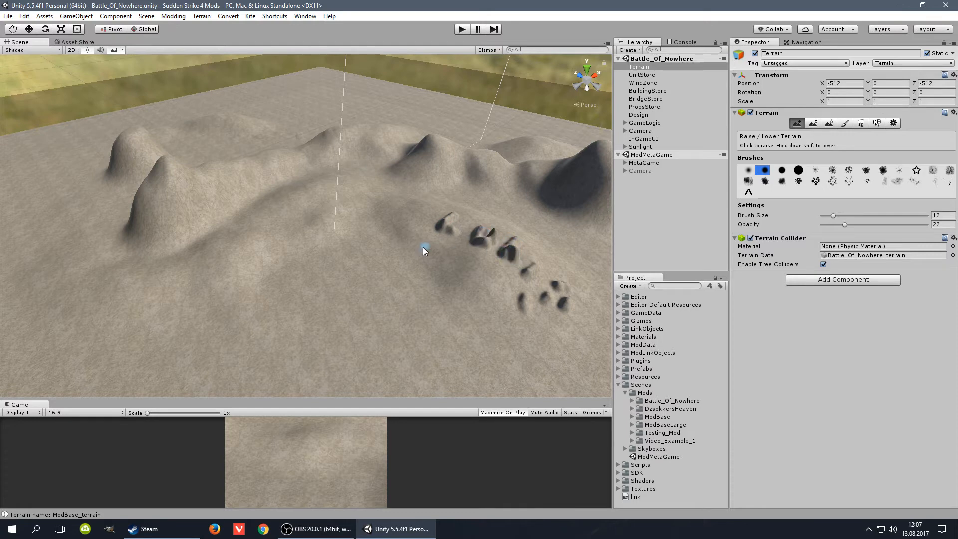
# Raise a smiley face on the slope from two small bumps and a curved line beneath them
pyautogui.click(351, 200)
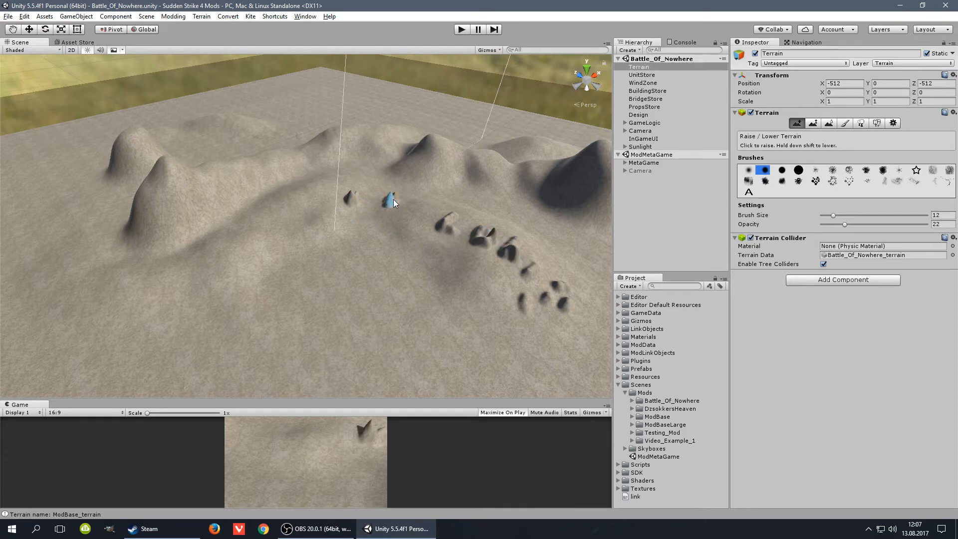
pyautogui.click(393, 199)
pyautogui.moveTo(336, 217)
pyautogui.mouseDown()
pyautogui.moveTo(343, 229)
pyautogui.moveTo(396, 231)
pyautogui.mouseUp()
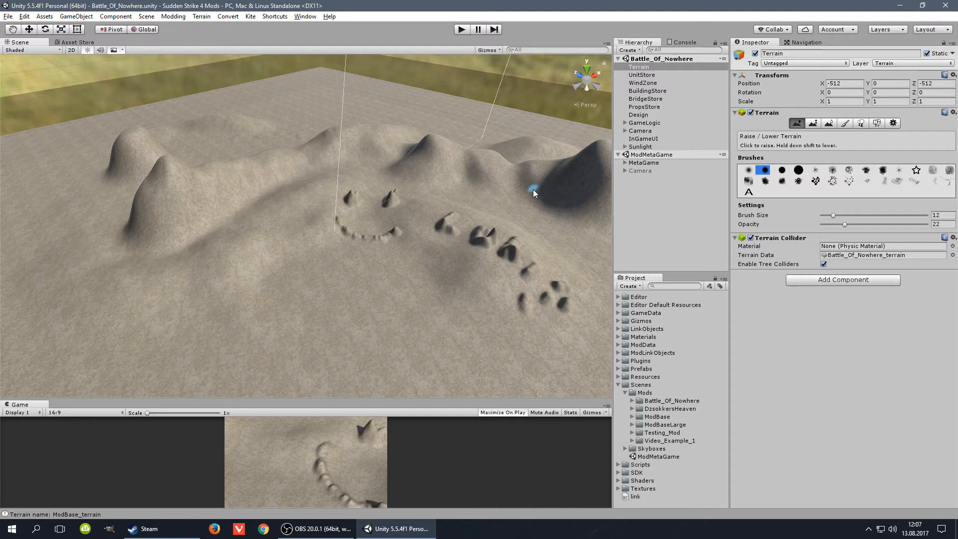
# Undo the smiley face and all the small bumps raised on the slope
pyautogui.hotkey('ctrl', 'z')
pyautogui.hotkey('ctrl', 'z')
pyautogui.hotkey('ctrl', 'z')
pyautogui.hotkey('ctrl', 'z')
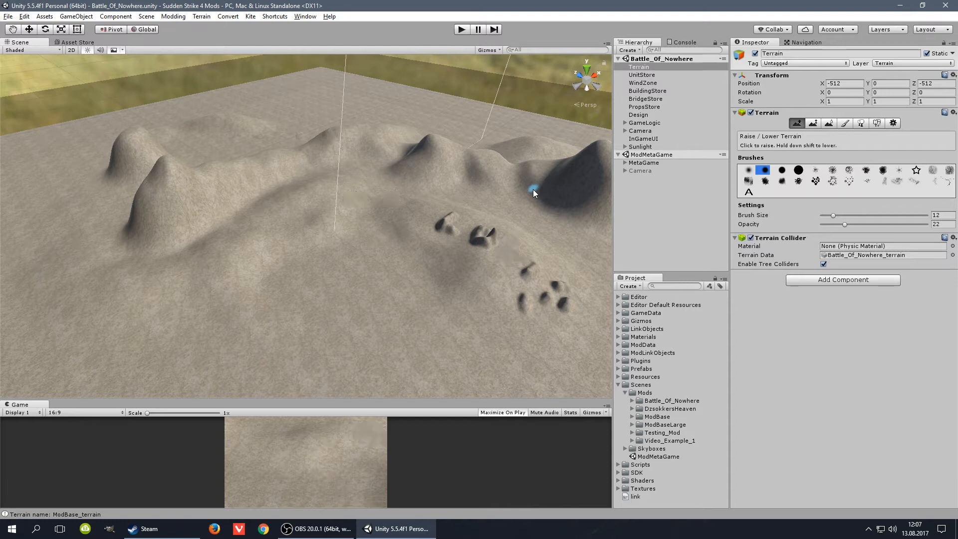
pyautogui.hotkey('ctrl', 'z')
pyautogui.hotkey('ctrl', 'z')
pyautogui.hotkey('ctrl', 'z')
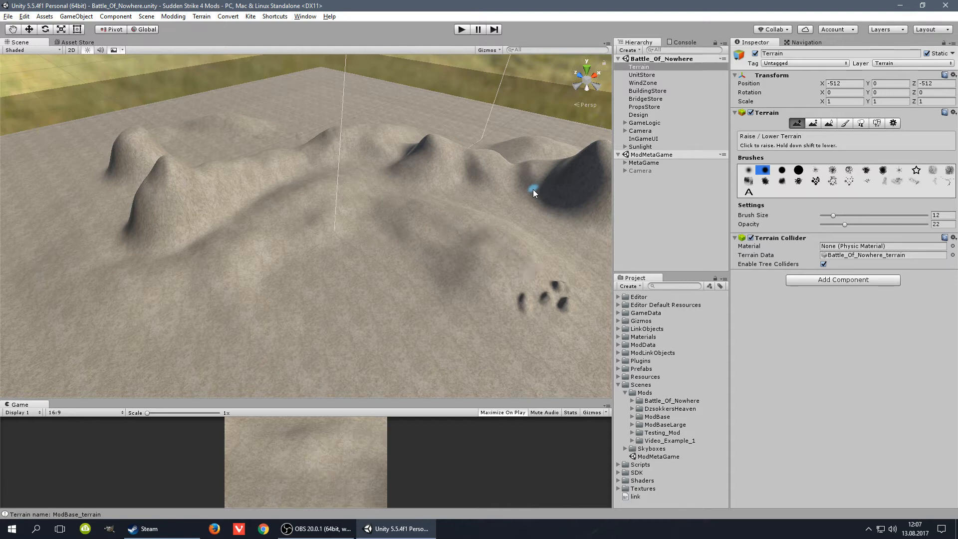
pyautogui.hotkey('ctrl', 'z')
pyautogui.hotkey('ctrl', 'z')
pyautogui.hotkey('ctrl', 'z')
pyautogui.hotkey('ctrl', 'z')
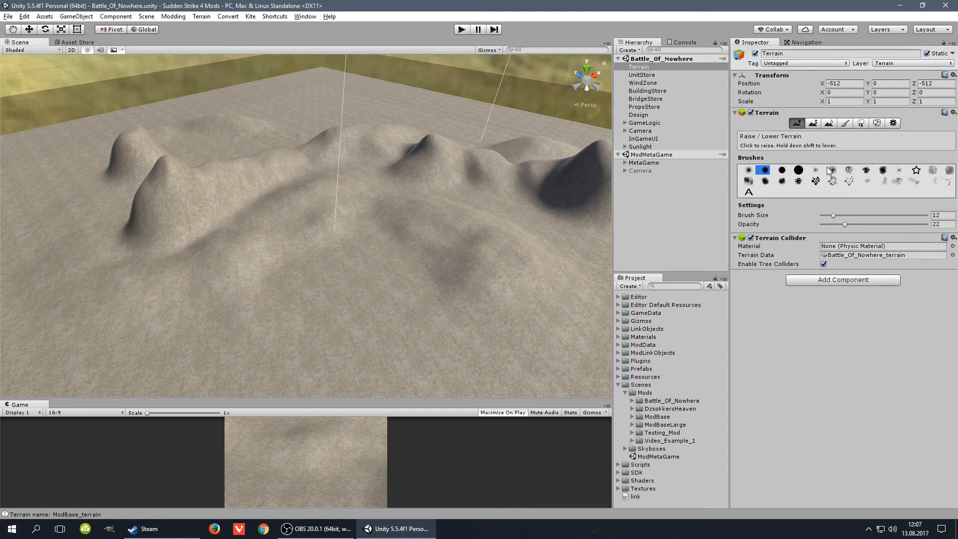
# Review the terrain's Paint Texture, Place Trees and Paint Details tools and their settings
pyautogui.click(844, 124)
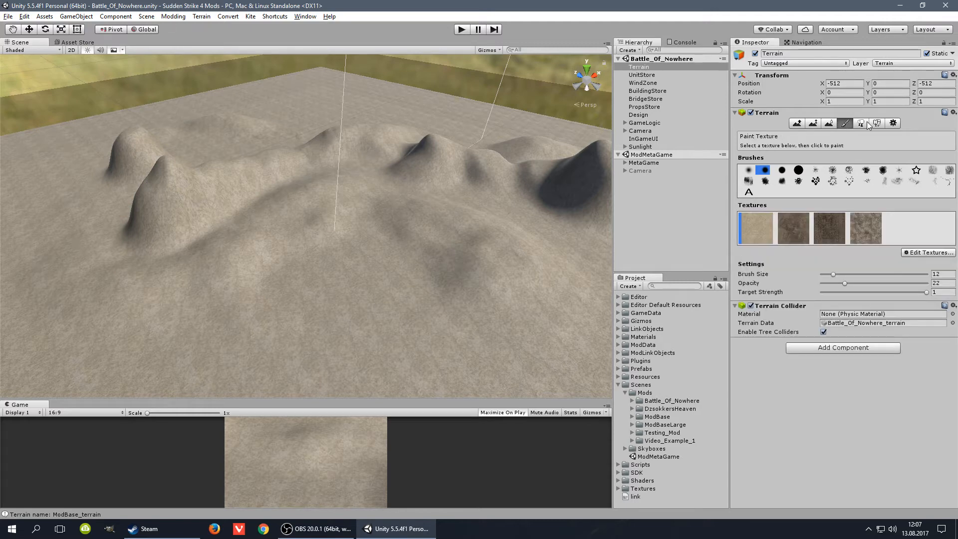
pyautogui.click(863, 125)
pyautogui.click(876, 123)
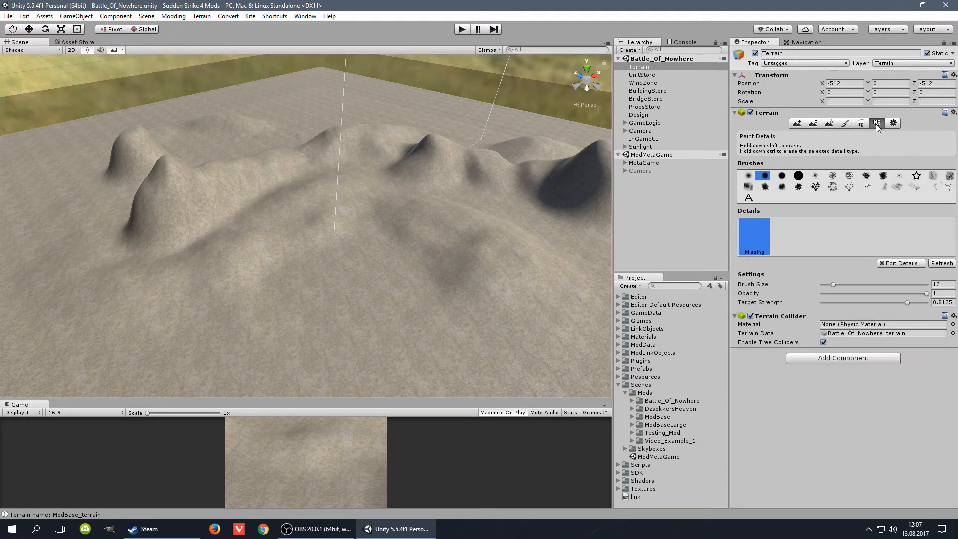
pyautogui.click(865, 123)
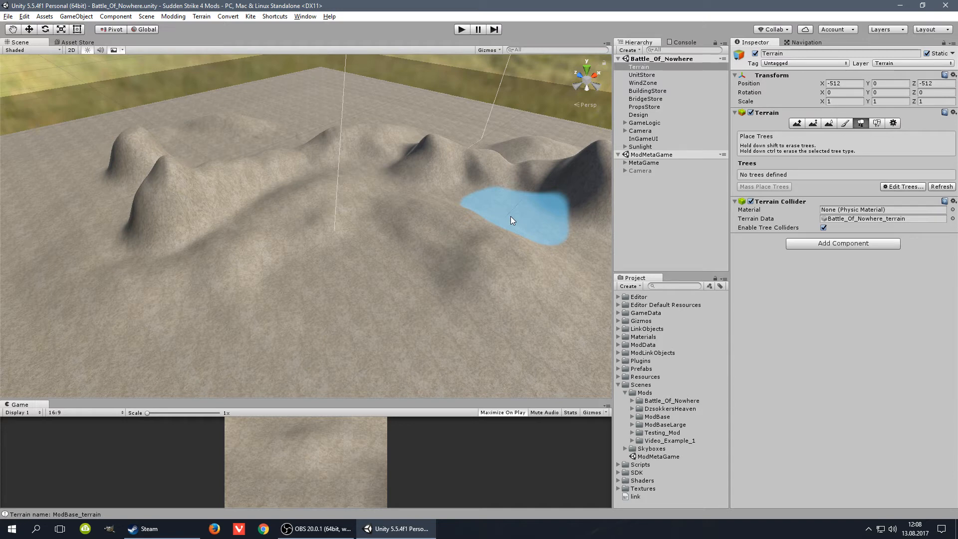
# Paint a large patch of the second, dark brown texture on the slope using the first brush, size 100 and opacity 100
pyautogui.click(844, 124)
pyautogui.click(788, 228)
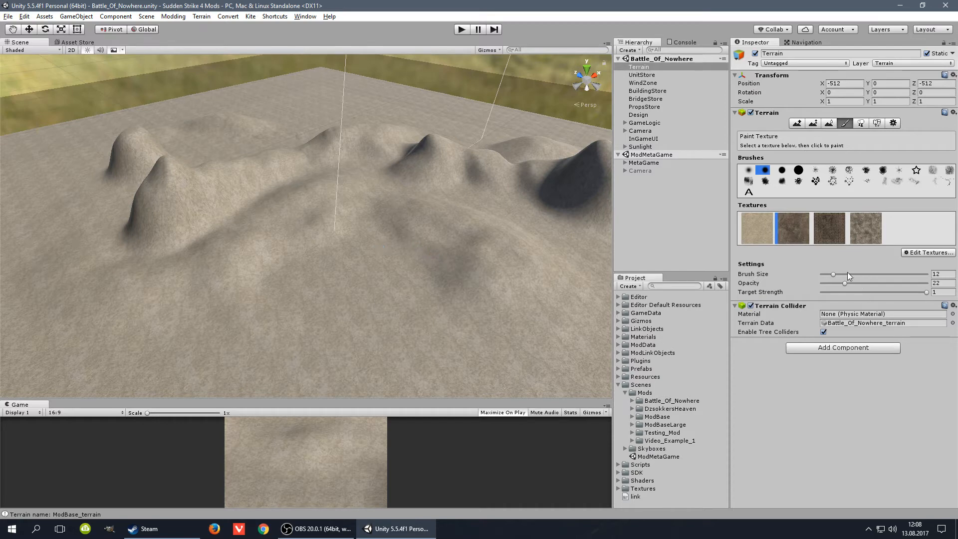
pyautogui.click(747, 171)
pyautogui.click(852, 227)
pyautogui.click(794, 226)
pyautogui.moveTo(833, 274); pyautogui.dragTo(927, 274)
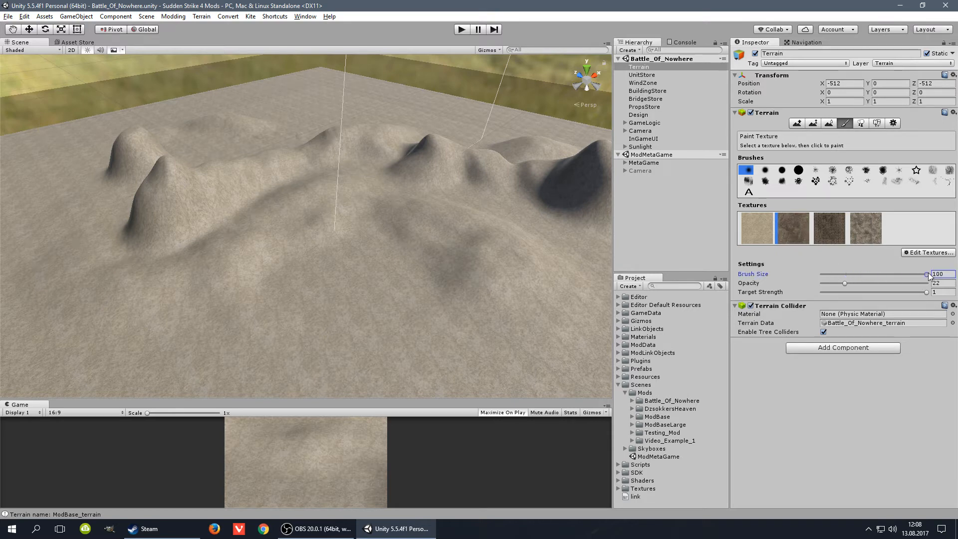
pyautogui.moveTo(844, 283); pyautogui.dragTo(926, 283)
pyautogui.scroll(4, 499, 364)
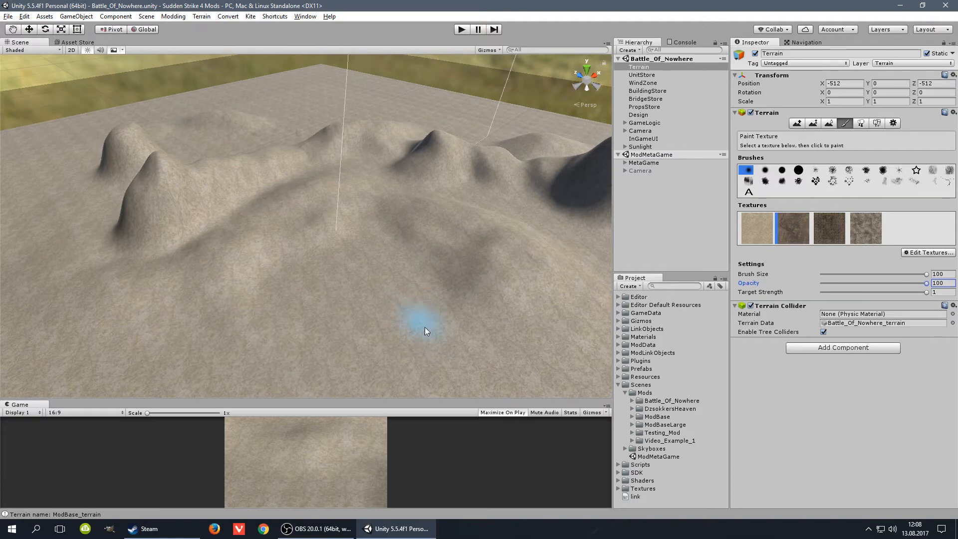
pyautogui.moveTo(424, 327); pyautogui.dragTo(459, 310, button='right')
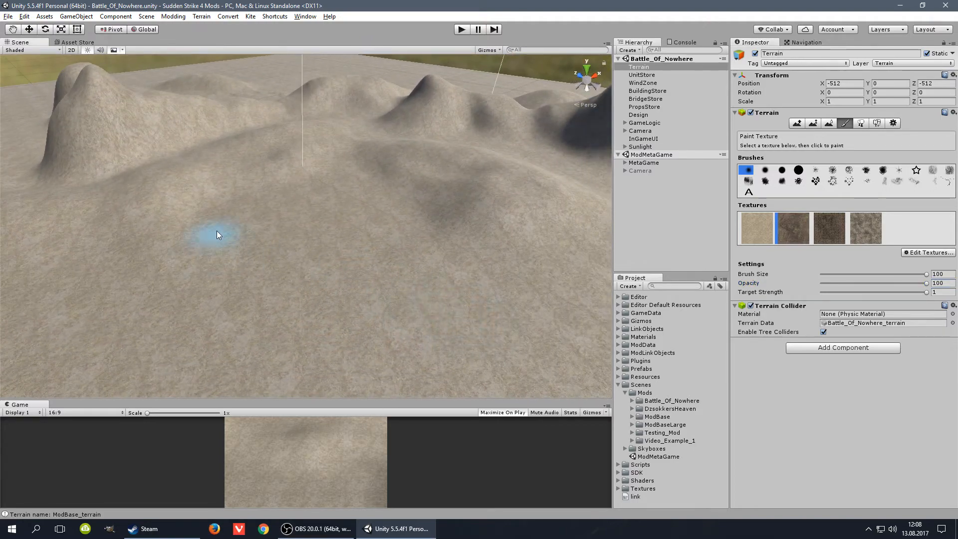
pyautogui.moveTo(199, 251)
pyautogui.mouseDown()
pyautogui.moveTo(378, 246)
pyautogui.moveTo(236, 263)
pyautogui.moveTo(309, 246)
pyautogui.moveTo(376, 208)
pyautogui.moveTo(359, 169)
pyautogui.moveTo(398, 237)
pyautogui.moveTo(396, 200)
pyautogui.moveTo(275, 210)
pyautogui.moveTo(146, 264)
pyautogui.moveTo(168, 256)
pyautogui.moveTo(86, 333)
pyautogui.moveTo(260, 310)
pyautogui.moveTo(214, 345)
pyautogui.moveTo(539, 318)
pyautogui.moveTo(495, 259)
pyautogui.moveTo(582, 241)
pyautogui.moveTo(478, 289)
pyautogui.moveTo(590, 280)
pyautogui.moveTo(548, 384)
pyautogui.moveTo(473, 360)
pyautogui.moveTo(120, 391)
pyautogui.moveTo(19, 325)
pyautogui.moveTo(44, 297)
pyautogui.moveTo(169, 244)
pyautogui.moveTo(340, 235)
pyautogui.mouseUp()
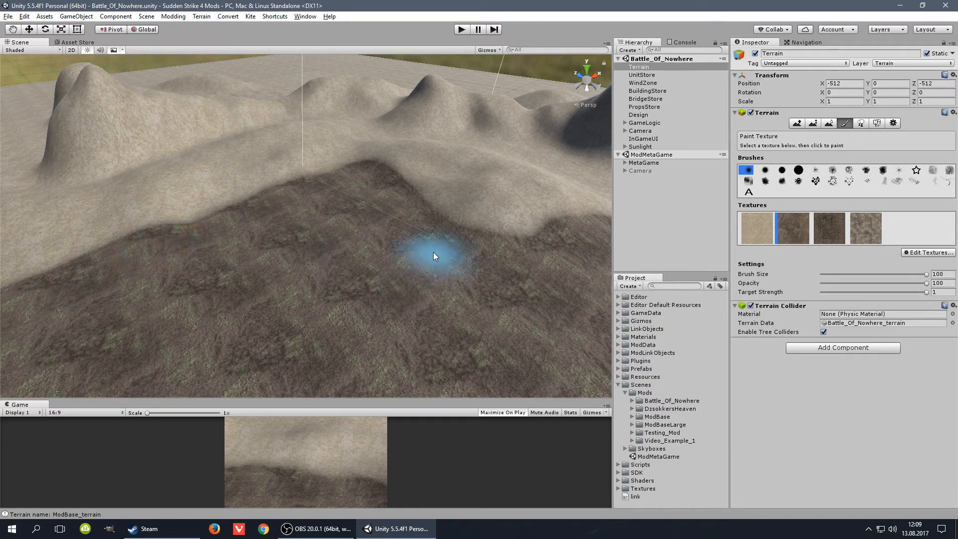
# Paint the first, light sand texture over the near edge of the dark patch at opacity 100
pyautogui.moveTo(433, 252)
pyautogui.mouseDown(button='right')
pyautogui.moveTo(387, 280)
pyautogui.moveTo(397, 304)
pyautogui.mouseUp(button='right')
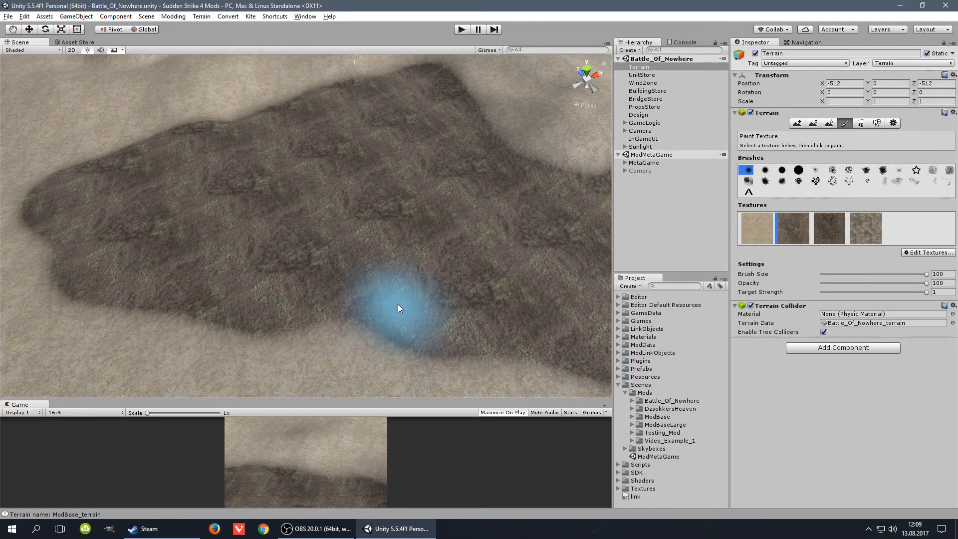
pyautogui.moveTo(438, 281)
pyautogui.mouseDown(button='right')
pyautogui.moveTo(492, 229)
pyautogui.moveTo(487, 246)
pyautogui.moveTo(409, 280)
pyautogui.mouseUp(button='right')
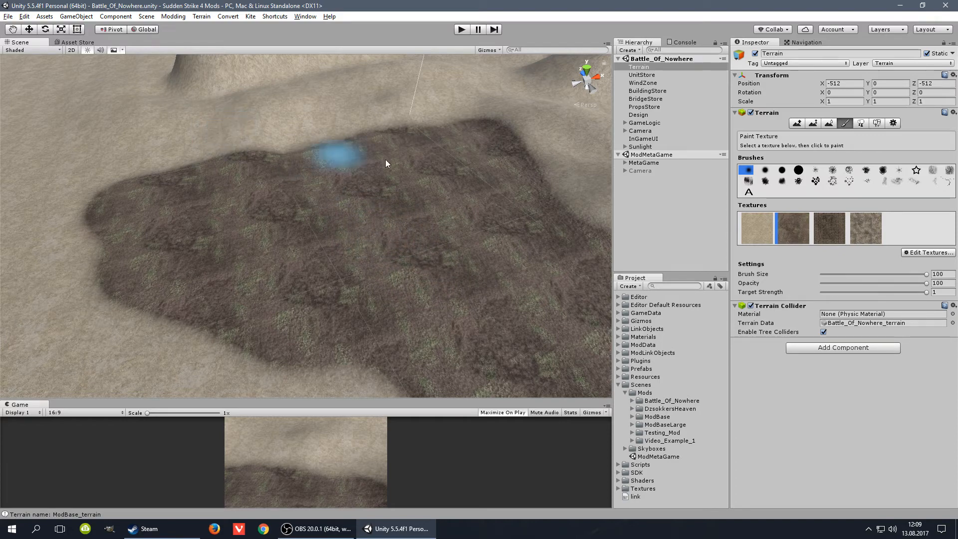
pyautogui.click(756, 228)
pyautogui.moveTo(193, 328)
pyautogui.mouseDown()
pyautogui.moveTo(145, 289)
pyautogui.moveTo(247, 331)
pyautogui.moveTo(285, 310)
pyautogui.moveTo(354, 319)
pyautogui.moveTo(102, 191)
pyautogui.moveTo(198, 255)
pyautogui.moveTo(264, 322)
pyautogui.mouseUp()
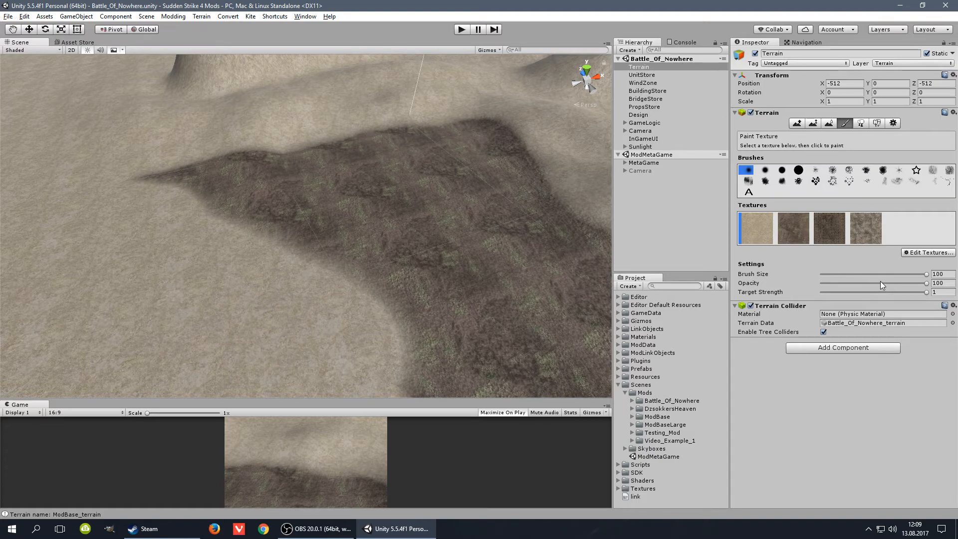
# Lower the brush opacity to 66 and paint more sand texture into the edge of the dark patch
pyautogui.moveTo(880, 282); pyautogui.dragTo(850, 283)
pyautogui.moveTo(180, 315)
pyautogui.mouseDown()
pyautogui.moveTo(246, 285)
pyautogui.moveTo(130, 261)
pyautogui.moveTo(173, 262)
pyautogui.moveTo(208, 232)
pyautogui.mouseUp()
pyautogui.moveTo(850, 283); pyautogui.dragTo(865, 282)
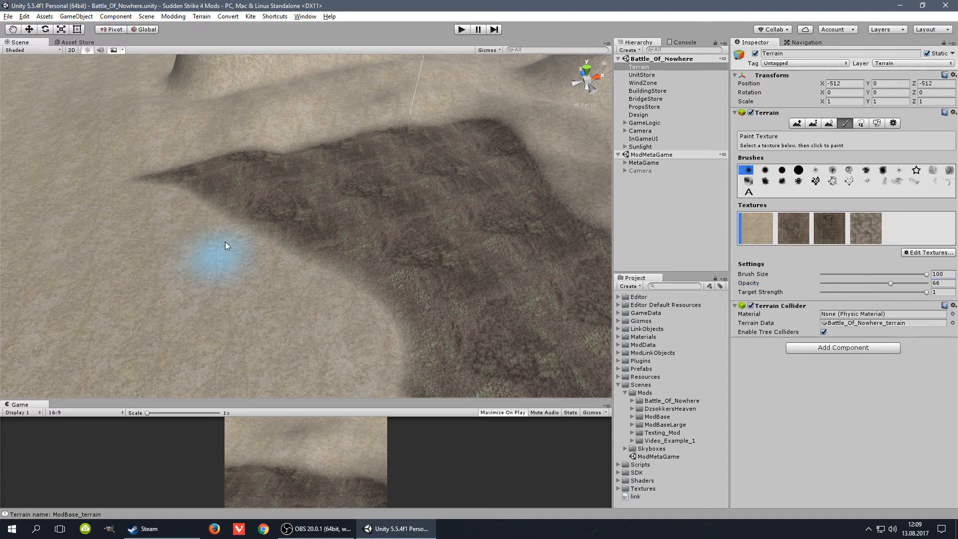
pyautogui.moveTo(225, 243)
pyautogui.mouseDown()
pyautogui.moveTo(205, 253)
pyautogui.moveTo(233, 253)
pyautogui.mouseUp()
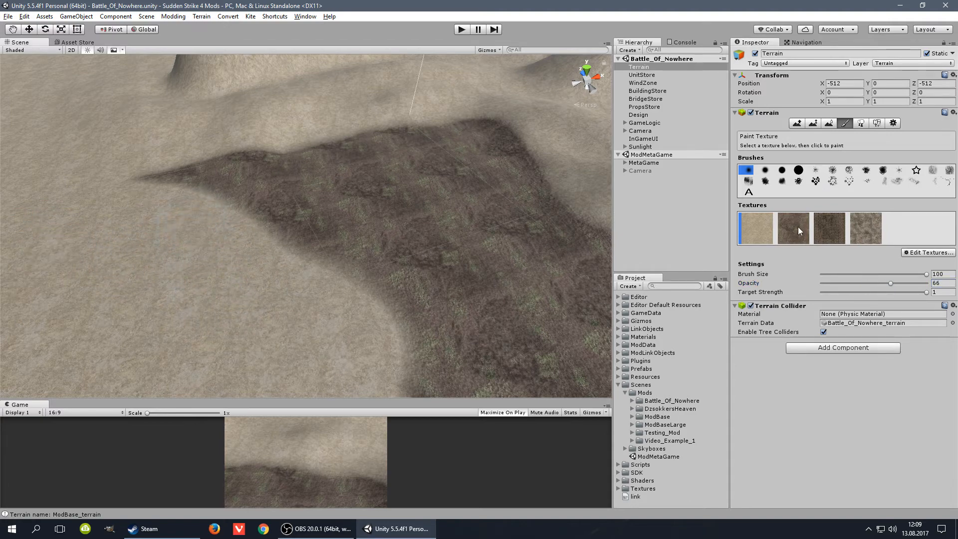
pyautogui.moveTo(212, 201)
pyautogui.mouseDown()
pyautogui.moveTo(280, 213)
pyautogui.moveTo(324, 249)
pyautogui.mouseUp()
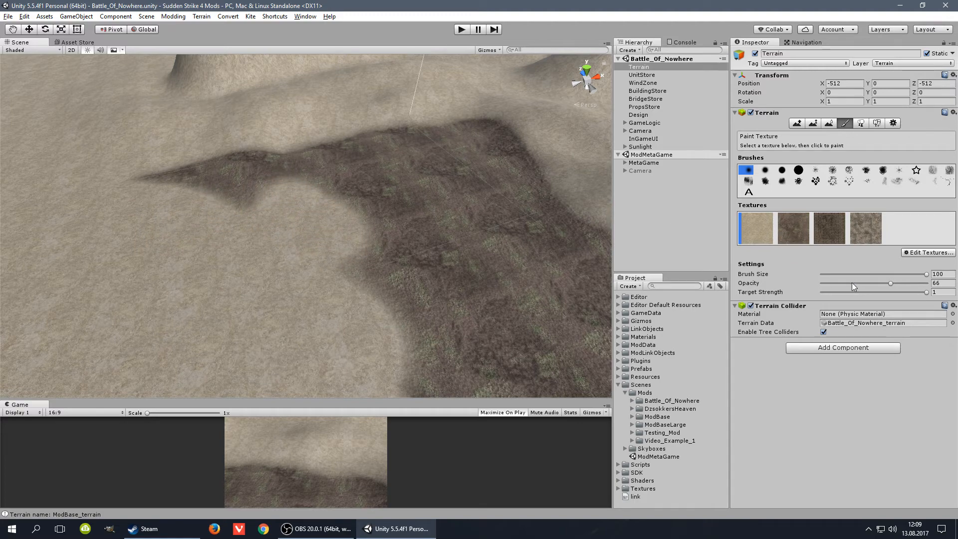
# Paint faint, blended strokes of the second texture on the sand beside the dark patch at opacity 13
pyautogui.moveTo(852, 282); pyautogui.dragTo(835, 283)
pyautogui.click(793, 228)
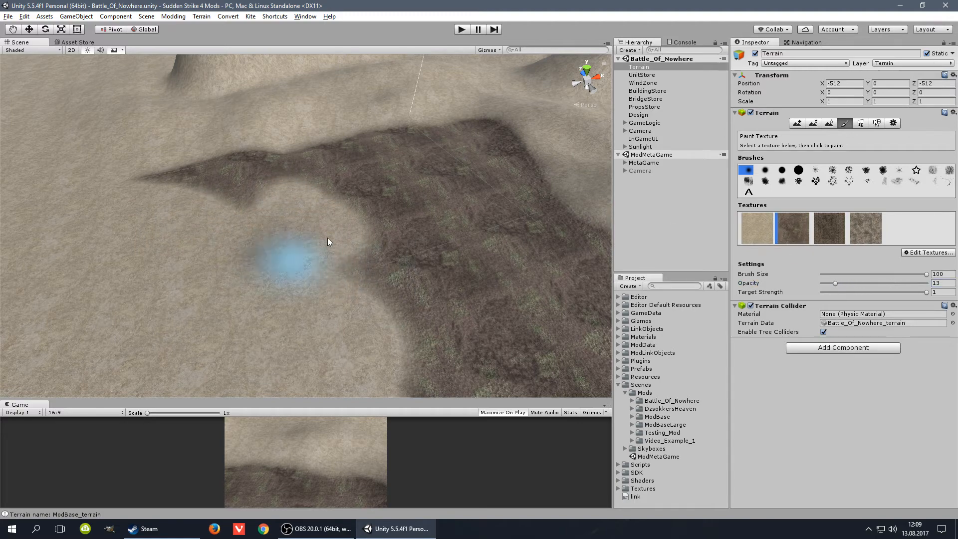
pyautogui.moveTo(328, 238)
pyautogui.mouseDown()
pyautogui.moveTo(150, 256)
pyautogui.moveTo(106, 213)
pyautogui.moveTo(238, 299)
pyautogui.moveTo(95, 154)
pyautogui.moveTo(76, 283)
pyautogui.moveTo(217, 235)
pyautogui.moveTo(99, 166)
pyautogui.mouseUp()
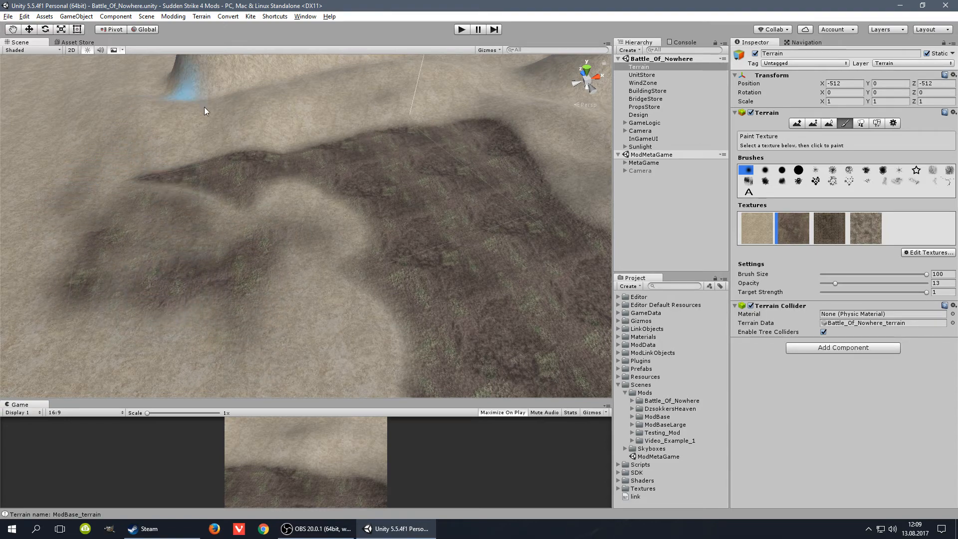
pyautogui.moveTo(204, 106)
pyautogui.mouseDown()
pyautogui.moveTo(309, 121)
pyautogui.moveTo(130, 120)
pyautogui.moveTo(47, 210)
pyautogui.moveTo(25, 251)
pyautogui.moveTo(145, 359)
pyautogui.moveTo(216, 322)
pyautogui.mouseUp()
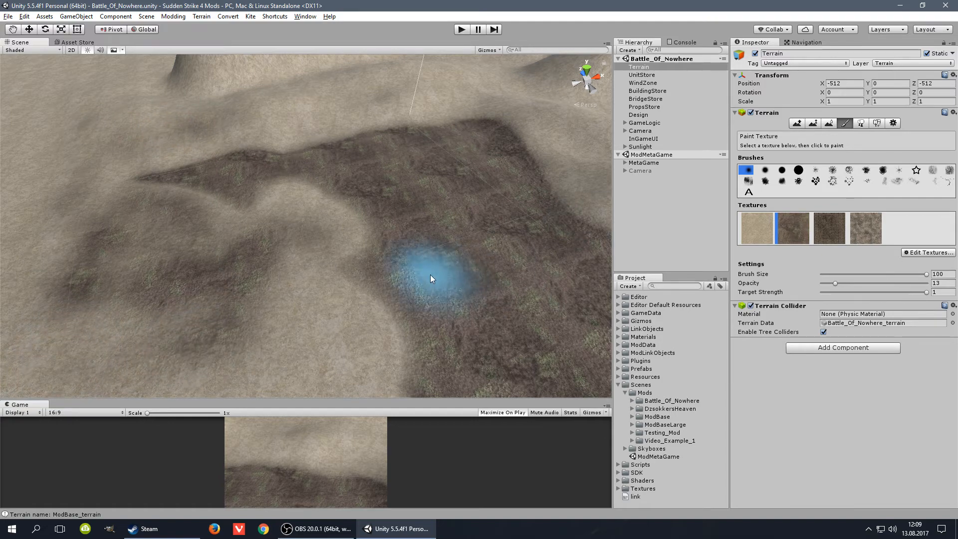
# Paint a round patch of the third texture on the flat ground at opacity 100
pyautogui.keyDown('alt'); pyautogui.moveTo(507, 265); pyautogui.dragTo(226, 288); pyautogui.keyUp('alt')
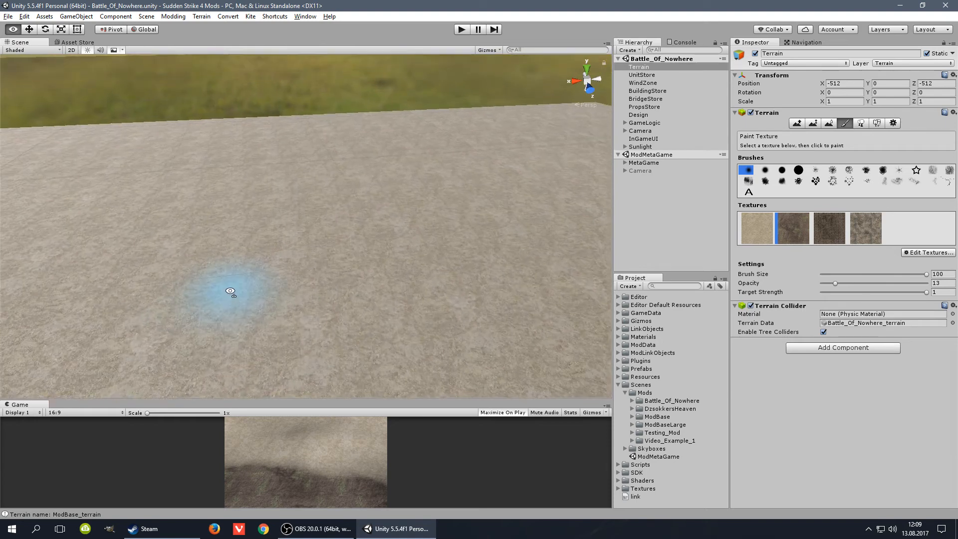
pyautogui.click(830, 231)
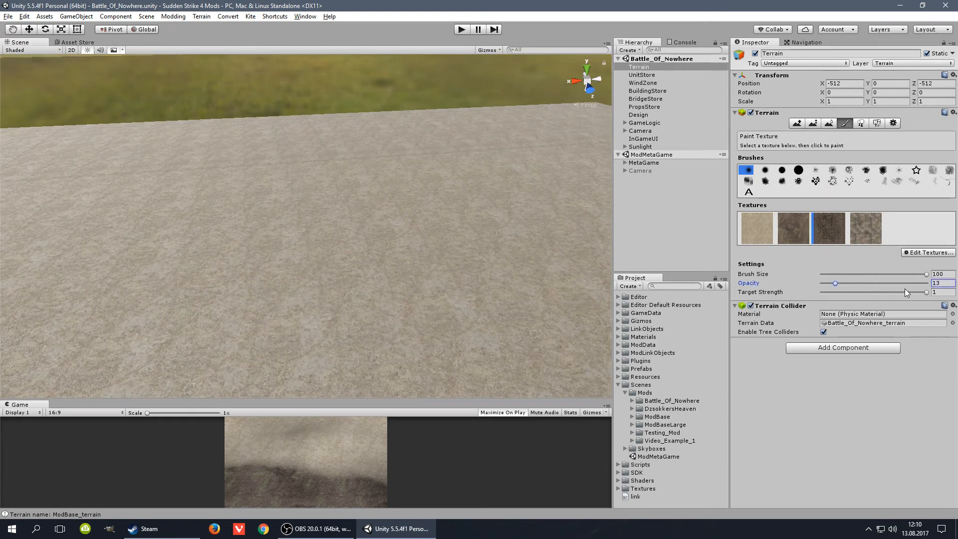
pyautogui.moveTo(835, 283); pyautogui.dragTo(928, 282)
pyautogui.moveTo(531, 240)
pyautogui.mouseDown()
pyautogui.moveTo(444, 233)
pyautogui.moveTo(477, 274)
pyautogui.moveTo(488, 226)
pyautogui.moveTo(423, 259)
pyautogui.moveTo(515, 352)
pyautogui.mouseUp()
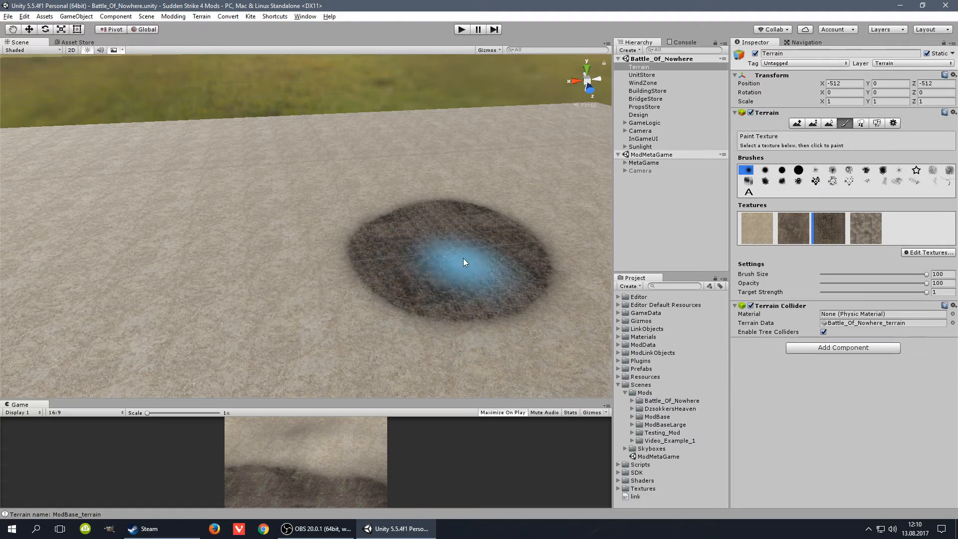
# Set the target strength to 0.5 and paint a patch of the third texture beside the round patch
pyautogui.moveTo(926, 292); pyautogui.dragTo(876, 296)
pyautogui.click(938, 291)
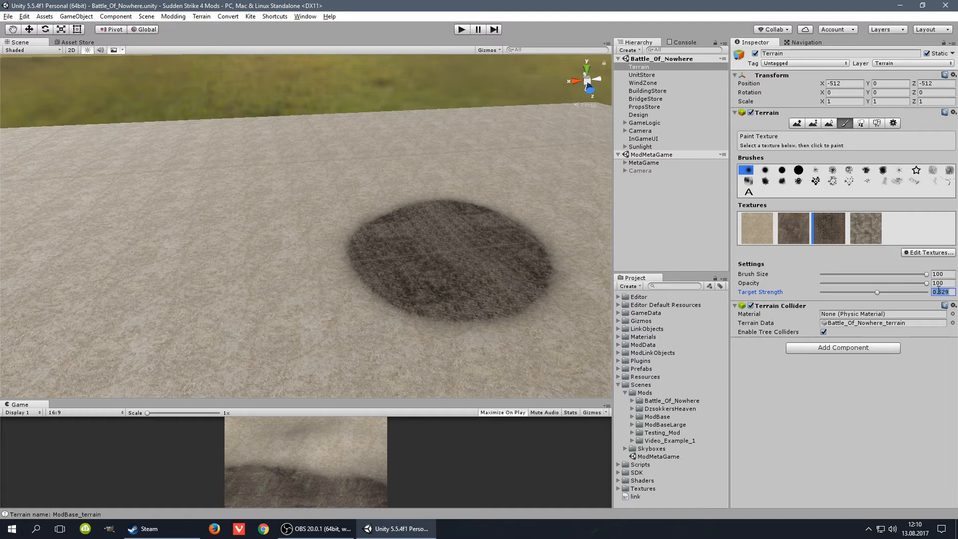
pyautogui.write('.0')
pyautogui.press('BackSpace')
pyautogui.write('5')
pyautogui.moveTo(270, 263)
pyautogui.mouseDown()
pyautogui.moveTo(196, 328)
pyautogui.moveTo(301, 279)
pyautogui.moveTo(196, 277)
pyautogui.moveTo(306, 301)
pyautogui.moveTo(188, 274)
pyautogui.moveTo(257, 233)
pyautogui.moveTo(342, 298)
pyautogui.moveTo(280, 286)
pyautogui.moveTo(238, 315)
pyautogui.moveTo(248, 288)
pyautogui.moveTo(315, 297)
pyautogui.moveTo(273, 270)
pyautogui.moveTo(297, 307)
pyautogui.moveTo(230, 259)
pyautogui.moveTo(243, 304)
pyautogui.mouseUp()
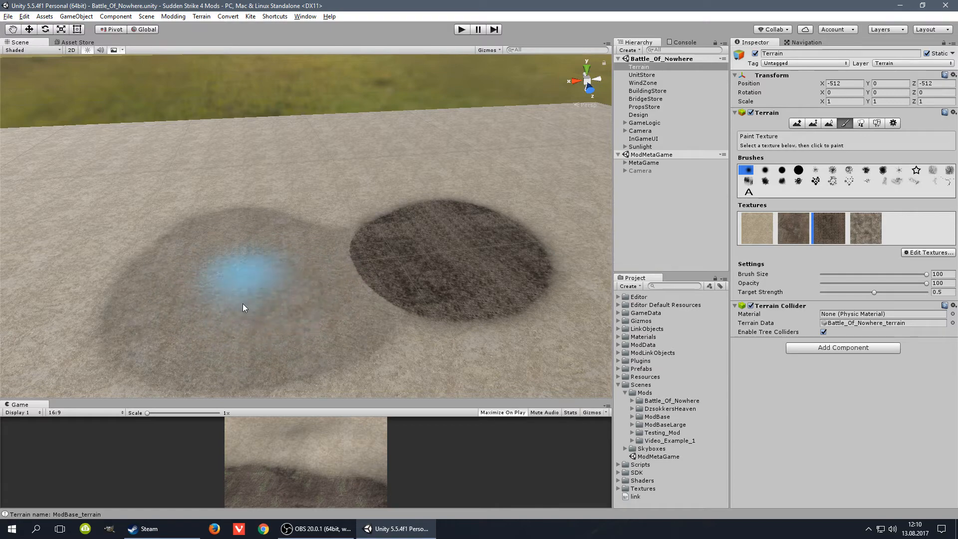
# Paint over both patches on the flat ground with the third texture, first at target strength 0.9 and again at 1
pyautogui.click(940, 293)
pyautogui.write('0.9')
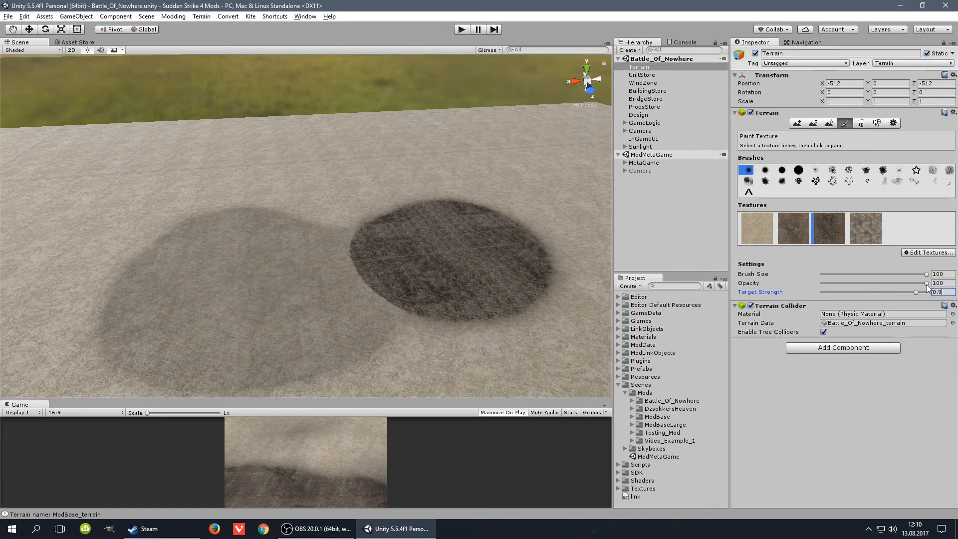
pyautogui.moveTo(274, 200)
pyautogui.mouseDown()
pyautogui.moveTo(318, 183)
pyautogui.moveTo(381, 229)
pyautogui.moveTo(435, 353)
pyautogui.moveTo(511, 358)
pyautogui.moveTo(317, 276)
pyautogui.moveTo(304, 300)
pyautogui.moveTo(339, 269)
pyautogui.moveTo(265, 235)
pyautogui.moveTo(173, 256)
pyautogui.moveTo(125, 240)
pyautogui.moveTo(163, 274)
pyautogui.moveTo(264, 293)
pyautogui.moveTo(266, 271)
pyautogui.moveTo(417, 387)
pyautogui.moveTo(299, 300)
pyautogui.moveTo(358, 344)
pyautogui.moveTo(490, 345)
pyautogui.mouseUp()
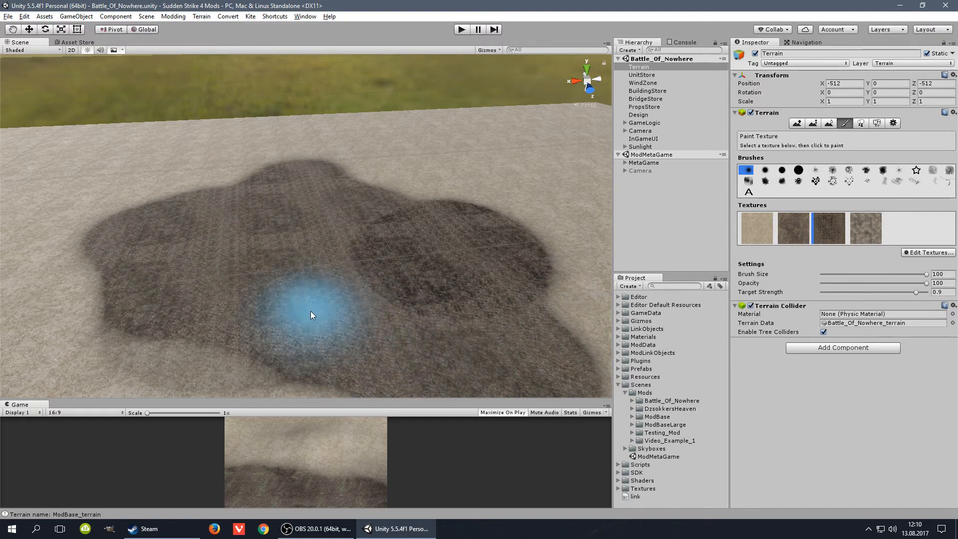
pyautogui.moveTo(917, 292); pyautogui.dragTo(927, 292)
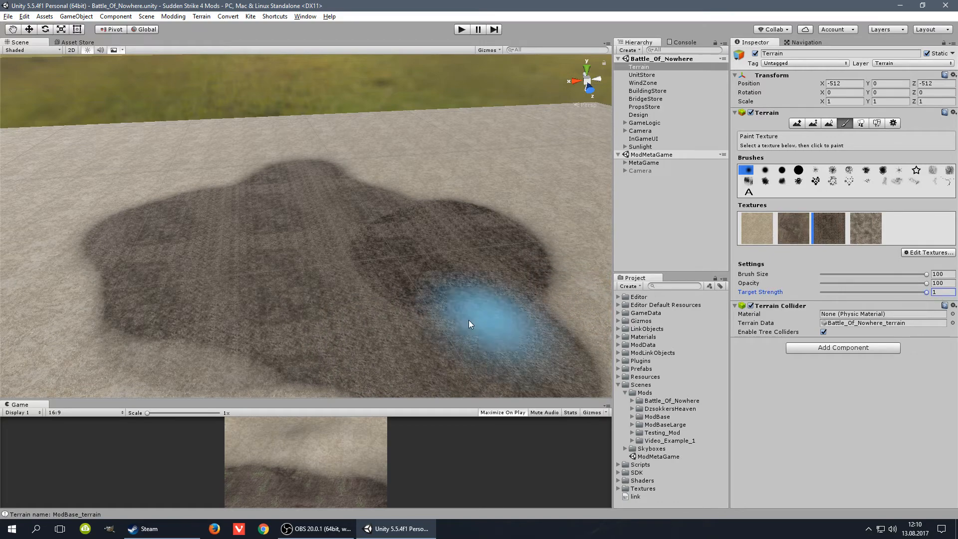
pyautogui.moveTo(468, 320)
pyautogui.mouseDown()
pyautogui.moveTo(414, 300)
pyautogui.moveTo(246, 314)
pyautogui.mouseUp()
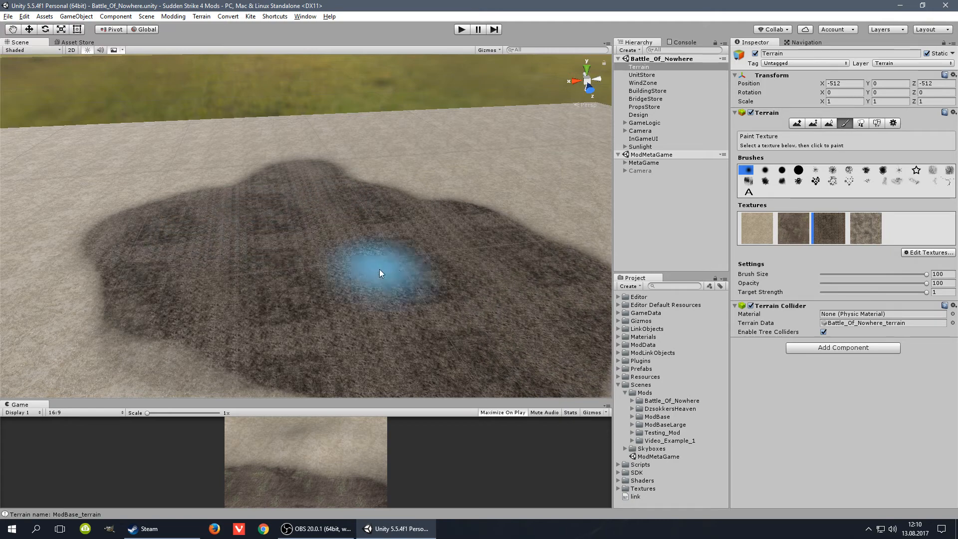
# Extend the slope's dark patch with the second texture, and cover most of it with the sand texture at opacity 100
pyautogui.moveTo(307, 274); pyautogui.dragTo(577, 292, button='right')
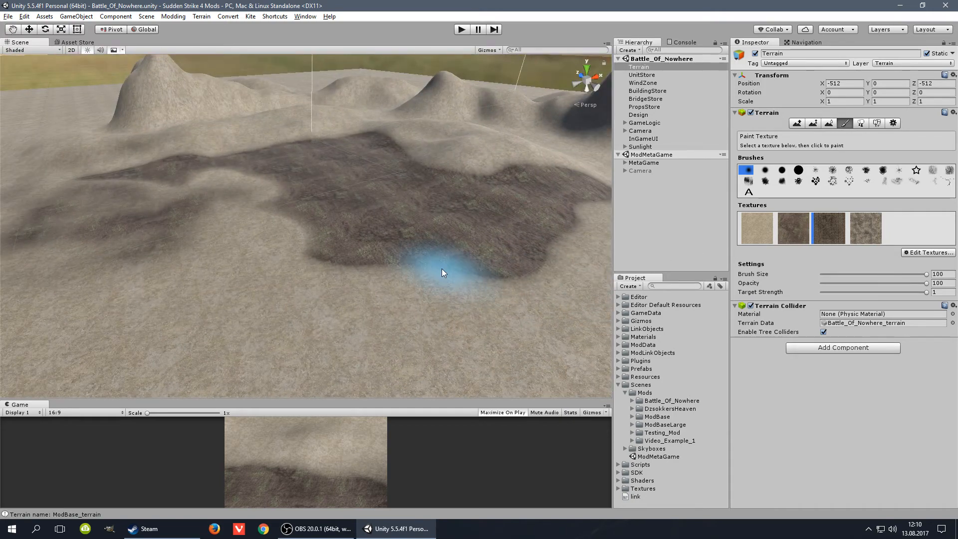
pyautogui.moveTo(441, 268); pyautogui.dragTo(417, 316, button='right')
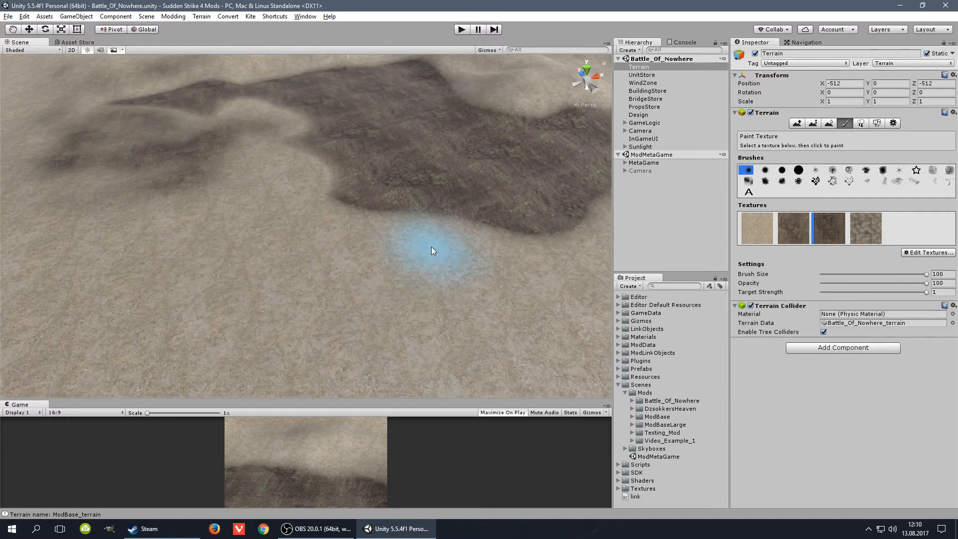
pyautogui.click(790, 228)
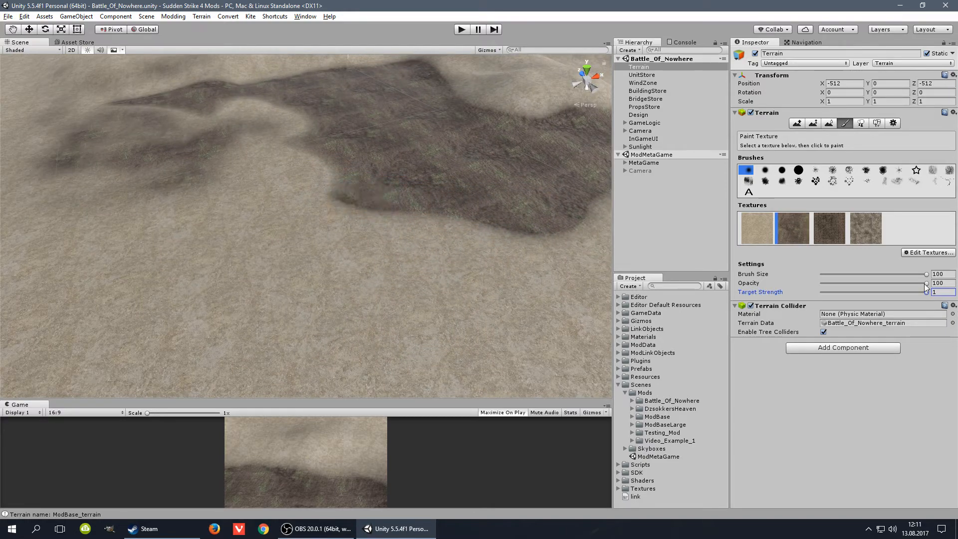
pyautogui.moveTo(381, 210); pyautogui.dragTo(489, 226)
pyautogui.click(753, 228)
pyautogui.moveTo(349, 225)
pyautogui.mouseDown()
pyautogui.moveTo(543, 244)
pyautogui.moveTo(472, 189)
pyautogui.moveTo(398, 204)
pyautogui.moveTo(529, 181)
pyautogui.moveTo(191, 129)
pyautogui.moveTo(161, 140)
pyautogui.moveTo(453, 123)
pyautogui.moveTo(523, 164)
pyautogui.mouseUp()
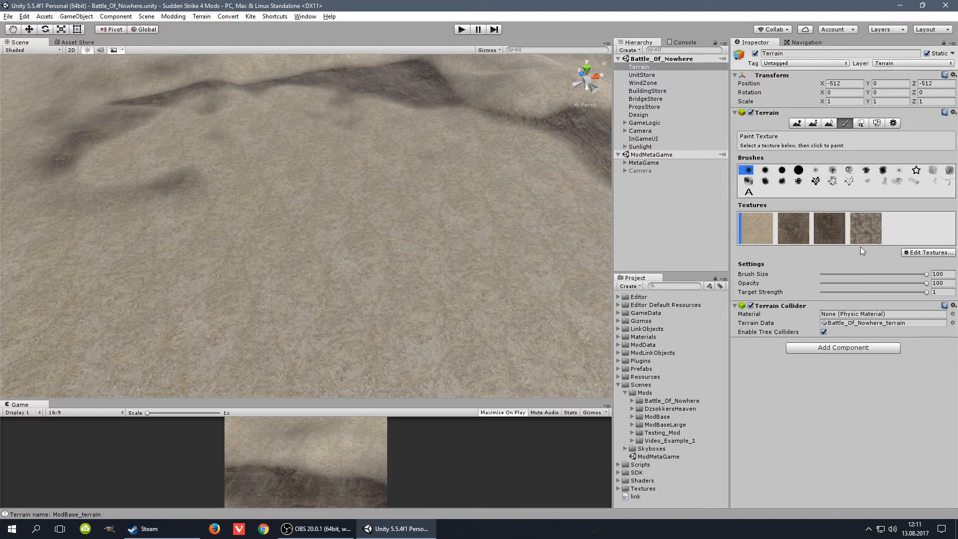
# Paint several spots of the second texture on the repainted slope, using opacity 63 and 48
pyautogui.click(793, 228)
pyautogui.moveTo(909, 284); pyautogui.dragTo(888, 284)
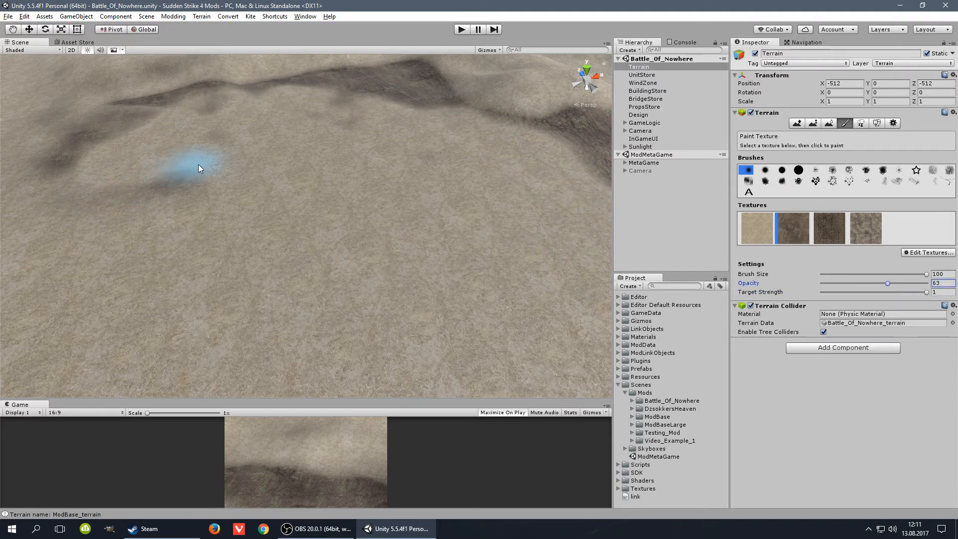
pyautogui.moveTo(373, 161)
pyautogui.mouseDown()
pyautogui.moveTo(220, 129)
pyautogui.moveTo(133, 143)
pyautogui.mouseUp()
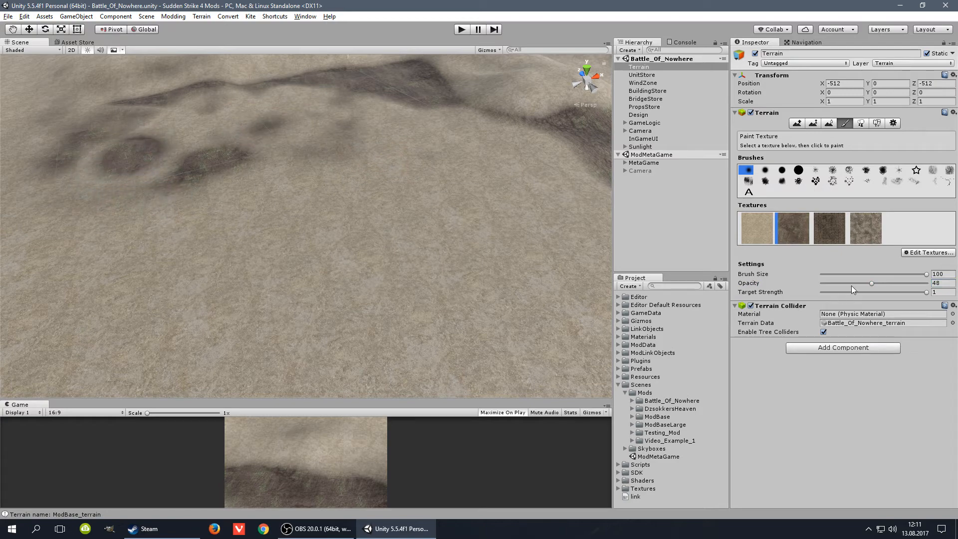
# Spread the second texture softly across the slope at opacity 14, reducing the target strength to 0.681 for the last strokes
pyautogui.moveTo(851, 283); pyautogui.dragTo(835, 284)
pyautogui.moveTo(516, 174)
pyautogui.mouseDown()
pyautogui.moveTo(352, 192)
pyautogui.moveTo(175, 246)
pyautogui.moveTo(242, 212)
pyautogui.moveTo(94, 251)
pyautogui.moveTo(322, 349)
pyautogui.moveTo(368, 232)
pyautogui.moveTo(451, 268)
pyautogui.moveTo(421, 178)
pyautogui.mouseUp()
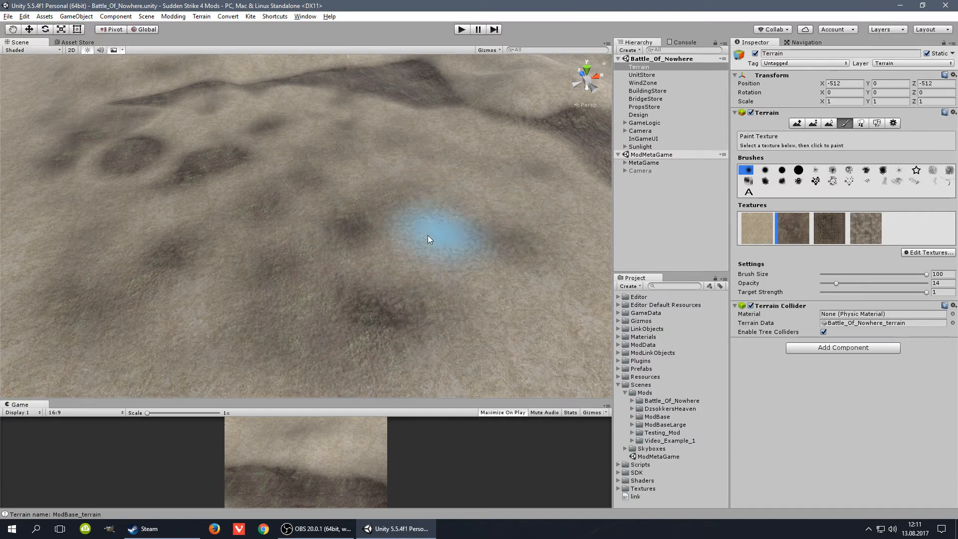
pyautogui.click(893, 293)
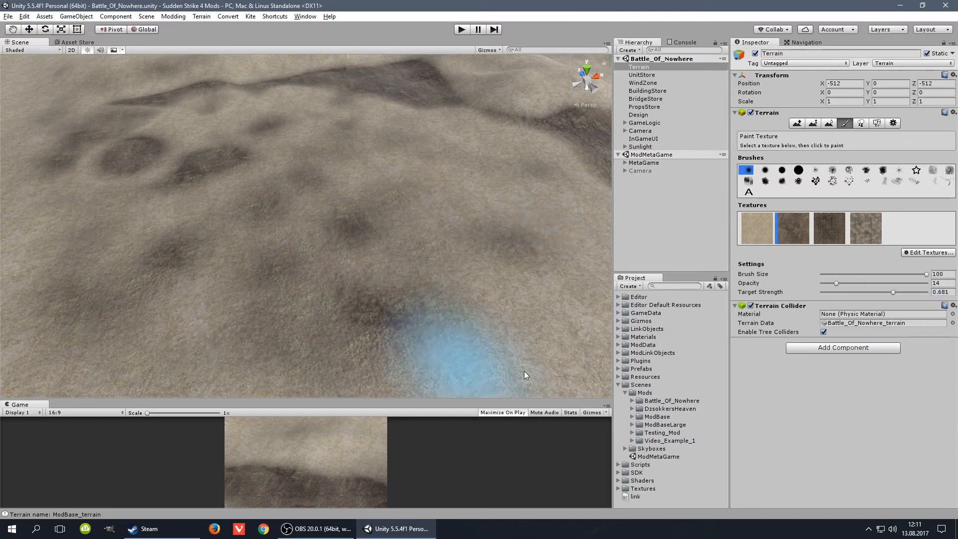
pyautogui.moveTo(405, 156)
pyautogui.mouseDown()
pyautogui.moveTo(295, 228)
pyautogui.moveTo(150, 241)
pyautogui.moveTo(167, 328)
pyautogui.moveTo(414, 257)
pyautogui.moveTo(241, 115)
pyautogui.moveTo(571, 250)
pyautogui.moveTo(364, 97)
pyautogui.mouseUp()
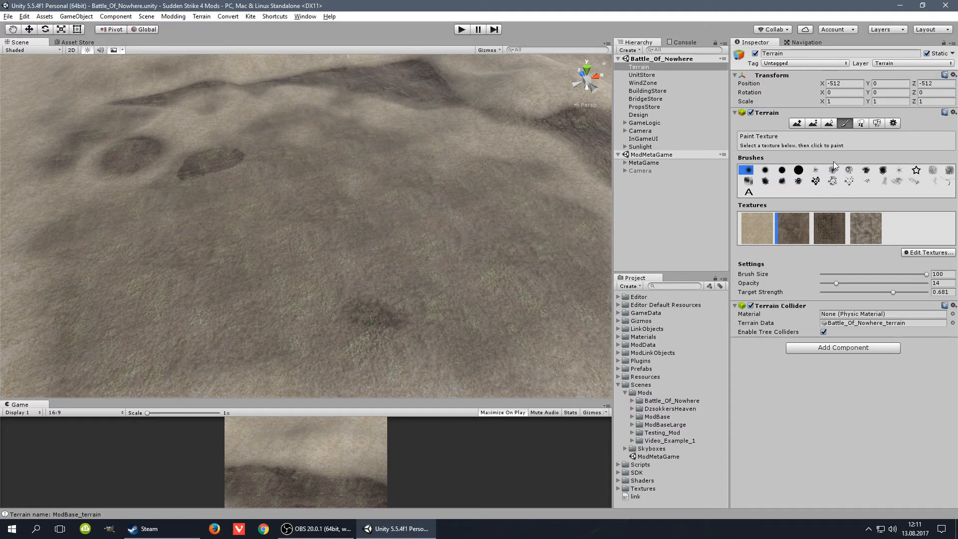
# Blend the fourth texture into parts of the slope, including the dark spots, at target strength 0.477
pyautogui.click(827, 235)
pyautogui.moveTo(888, 292); pyautogui.dragTo(871, 292)
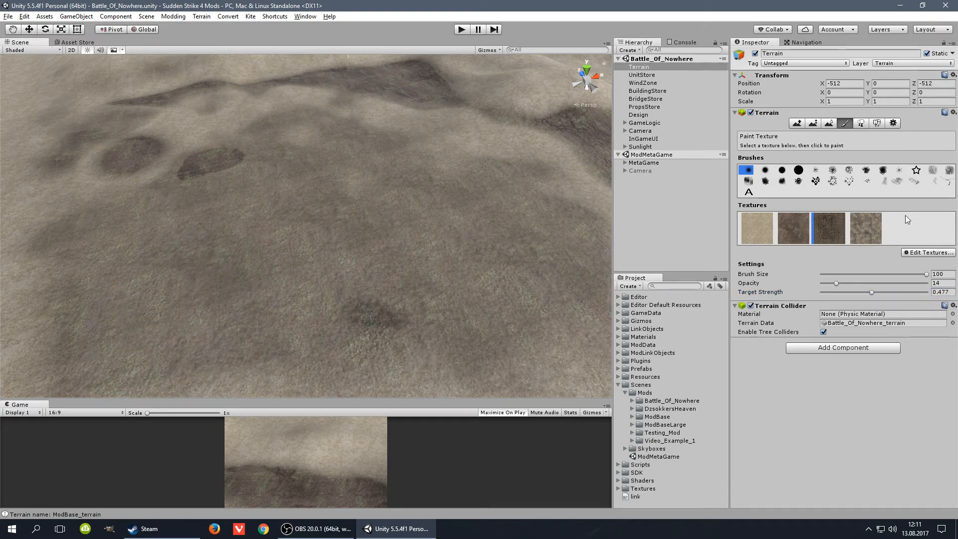
pyautogui.click(858, 234)
pyautogui.moveTo(219, 295)
pyautogui.mouseDown()
pyautogui.moveTo(250, 328)
pyautogui.moveTo(348, 354)
pyautogui.moveTo(121, 204)
pyautogui.moveTo(269, 144)
pyautogui.moveTo(184, 163)
pyautogui.moveTo(208, 148)
pyautogui.mouseUp()
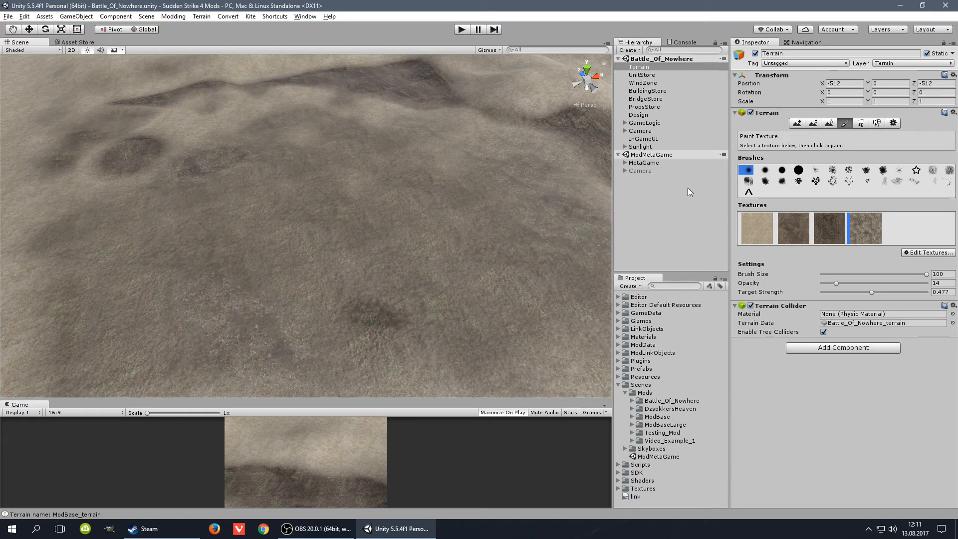
pyautogui.moveTo(460, 289)
pyautogui.keyDown('alt'); pyautogui.mouseDown()
pyautogui.moveTo(443, 308)
pyautogui.moveTo(488, 280)
pyautogui.moveTo(419, 299)
pyautogui.moveTo(421, 278)
pyautogui.moveTo(444, 280)
pyautogui.moveTo(458, 263)
pyautogui.mouseUp(); pyautogui.keyUp('alt')
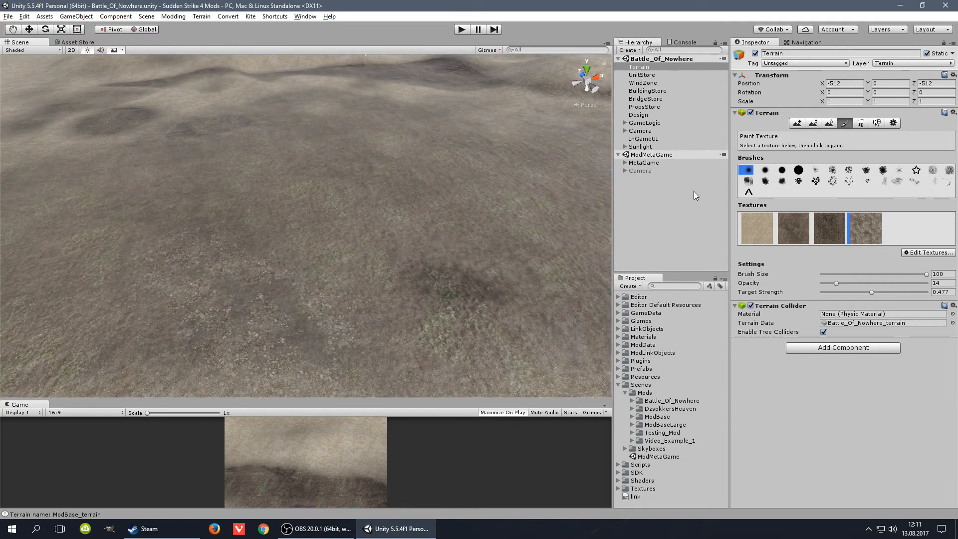
# Disable terrain editing for the map and regenerate the terrain surfaces
pyautogui.click(201, 16)
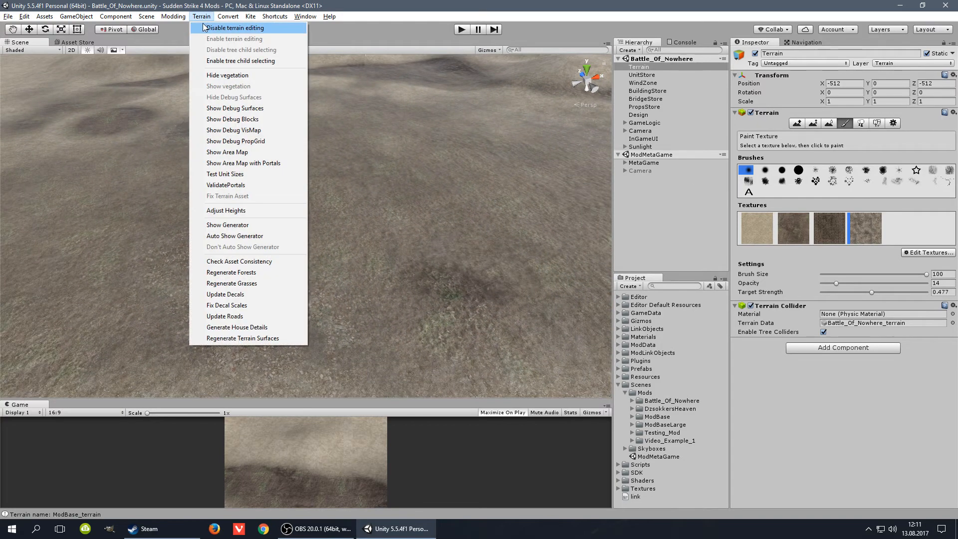
pyautogui.click(229, 28)
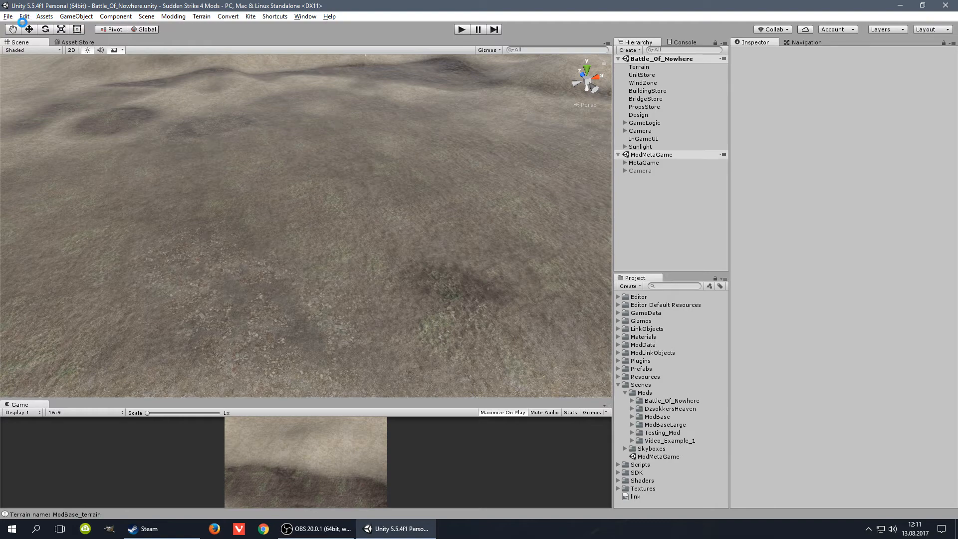
pyautogui.click(201, 16)
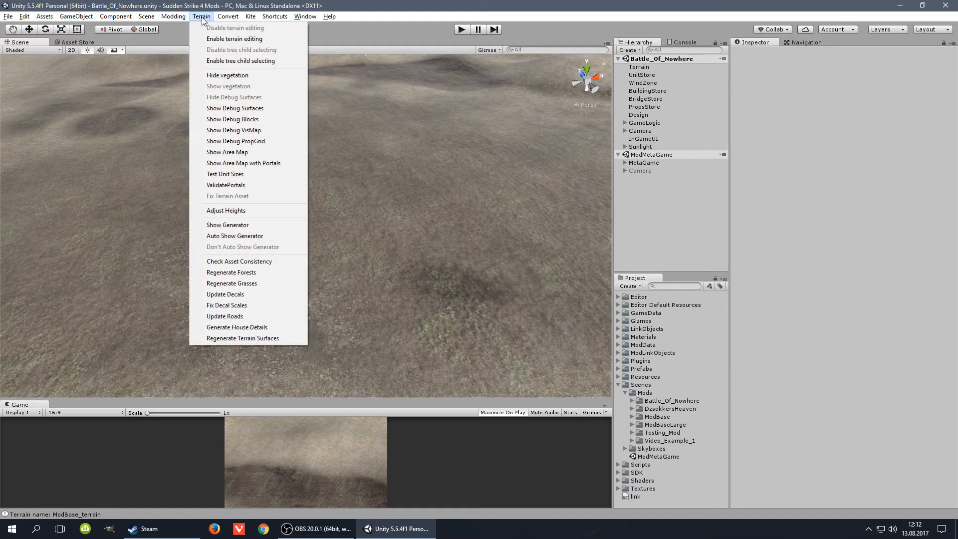
pyautogui.click(266, 338)
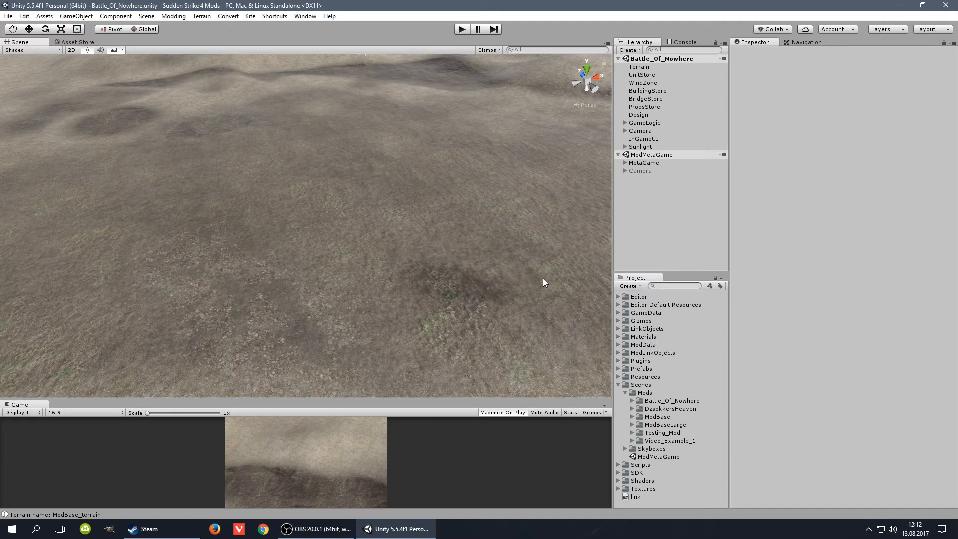
pyautogui.click(8, 16)
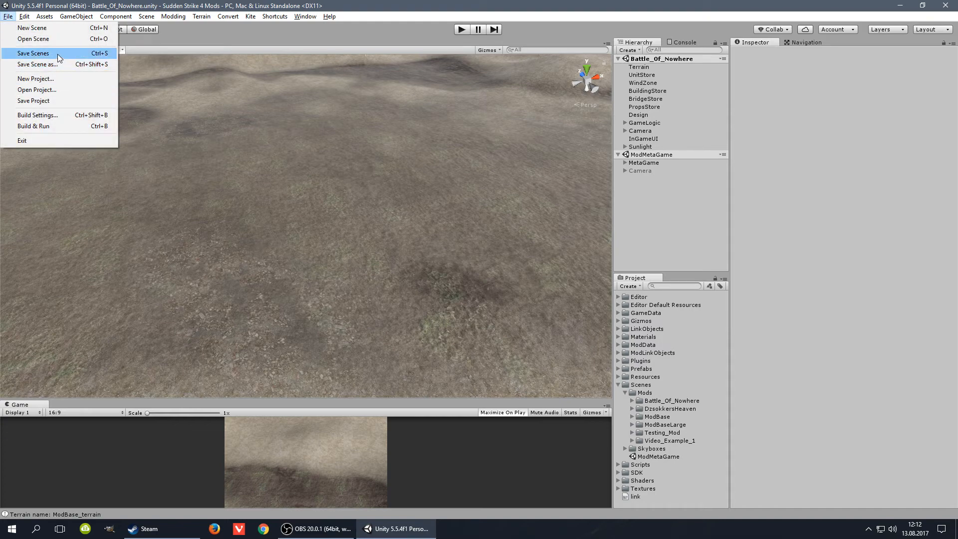
pyautogui.click(442, 3)
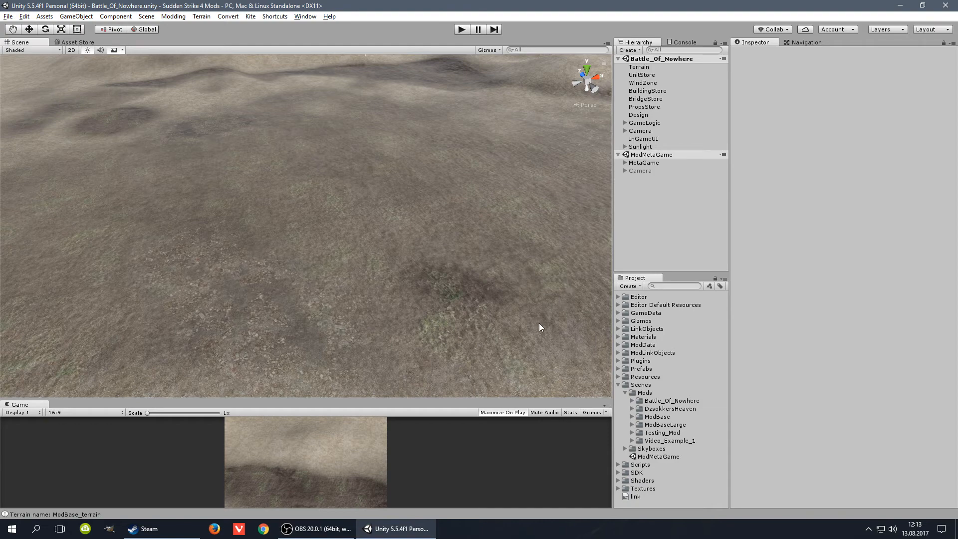
# Browse the project's LinkObjects/assets/gamedata/units folder and look through its unit categories, including armor and infantry
pyautogui.click(618, 385)
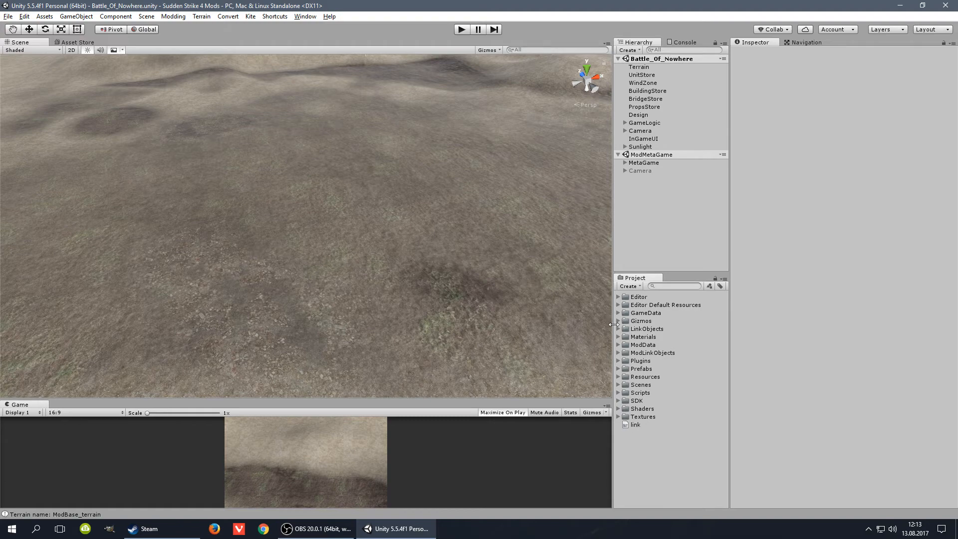
pyautogui.click(618, 329)
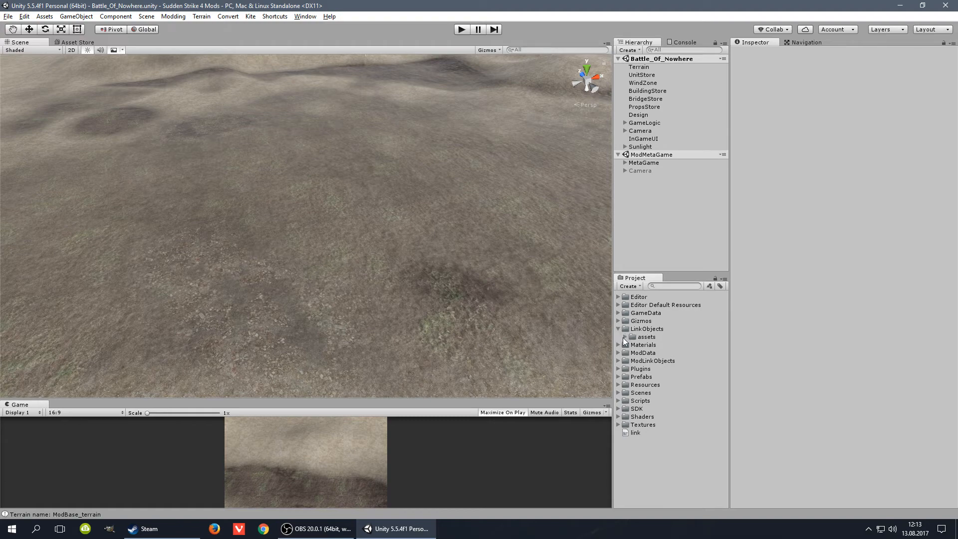
pyautogui.click(625, 337)
pyautogui.click(631, 352)
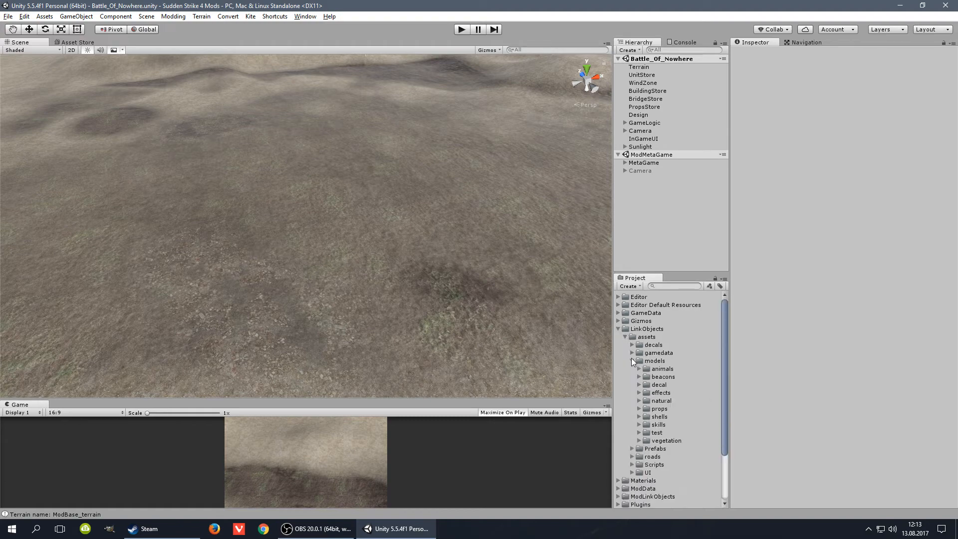
pyautogui.click(632, 360)
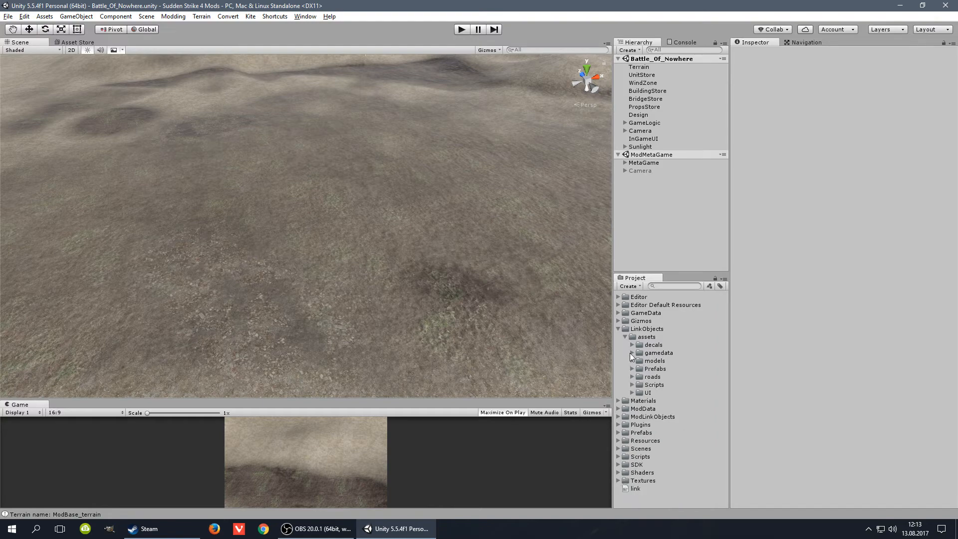
pyautogui.click(632, 353)
pyautogui.click(639, 385)
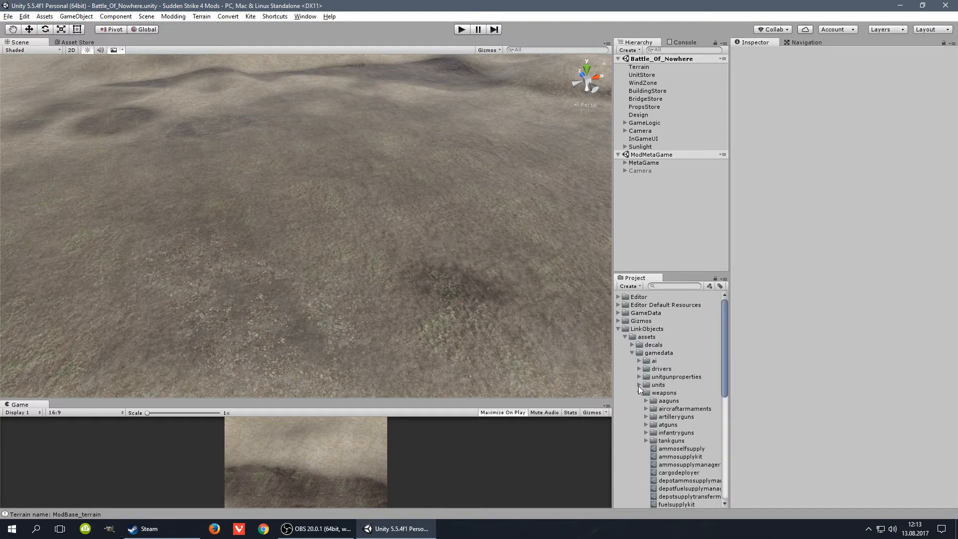
pyautogui.click(639, 384)
pyautogui.click(639, 384)
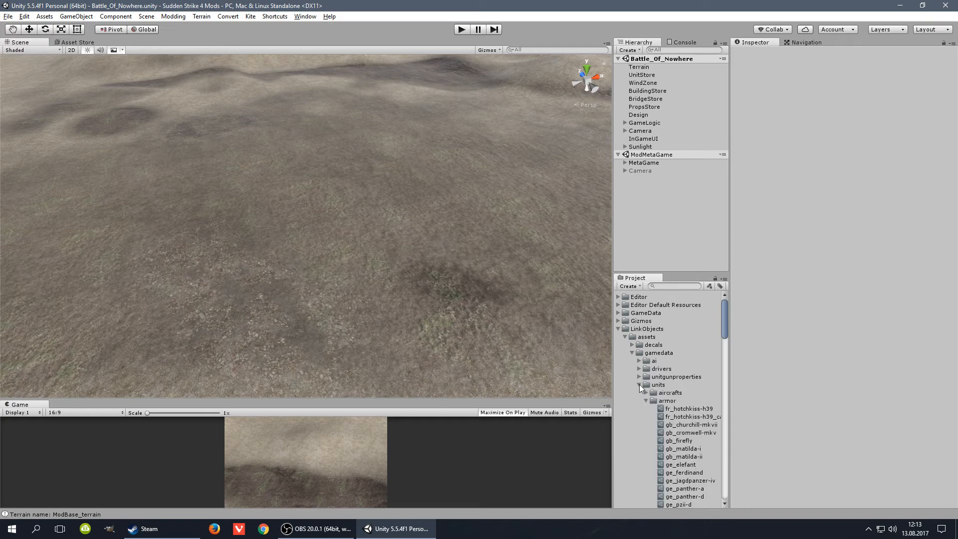
pyautogui.click(646, 433)
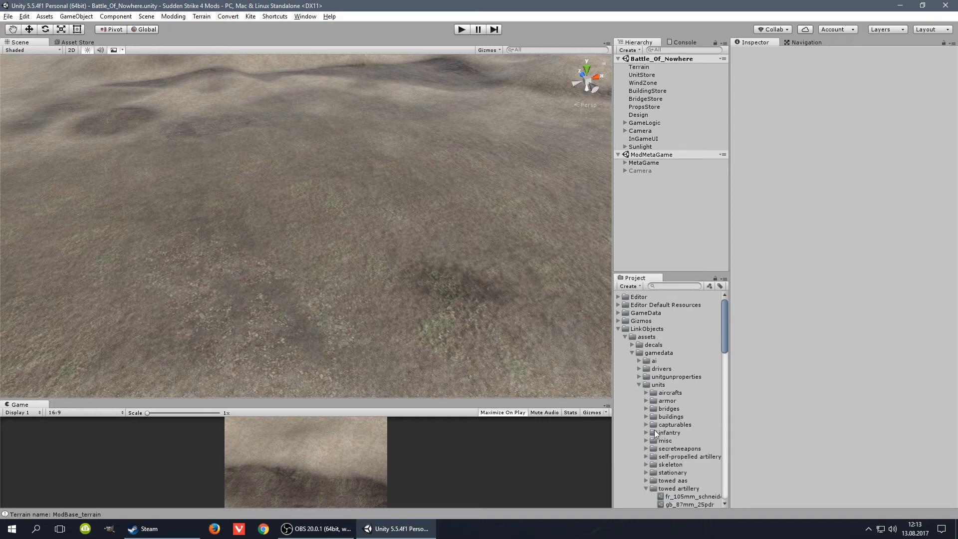
pyautogui.click(667, 400)
pyautogui.click(671, 434)
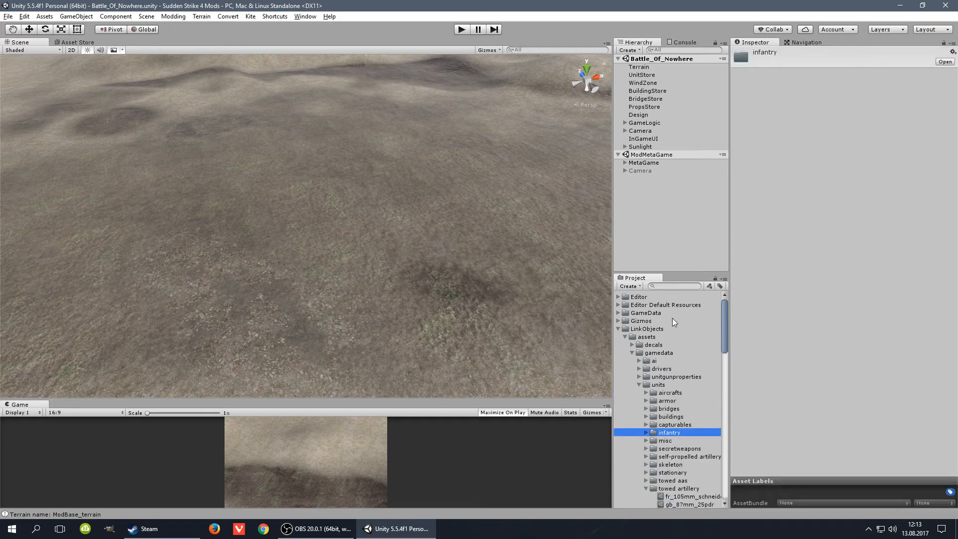
pyautogui.moveTo(725, 319)
pyautogui.mouseDown()
pyautogui.moveTo(725, 329)
pyautogui.moveTo(724, 316)
pyautogui.mouseUp()
# Search the project for 7tp, locate the pl_7tp asset in the armor folder, and place one tank on the painted slope
pyautogui.click(673, 284)
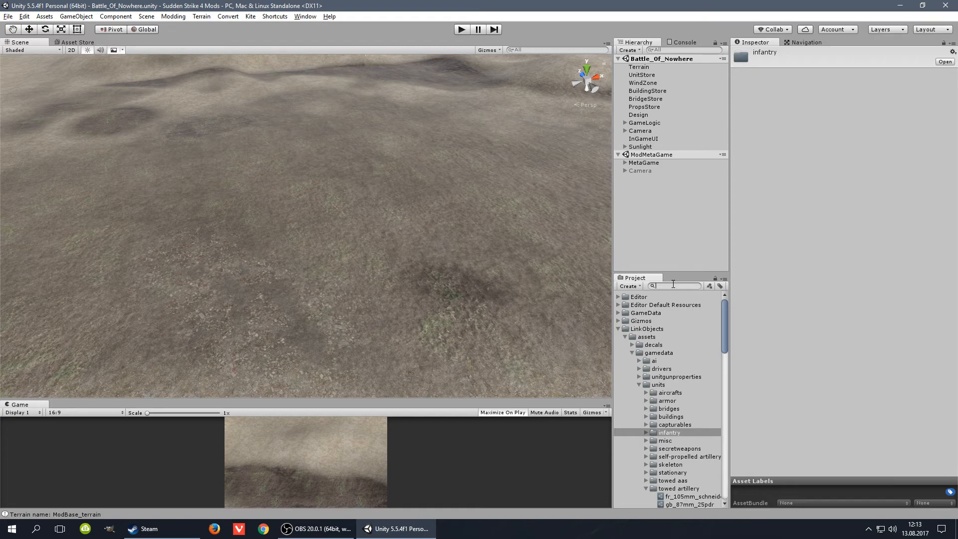
pyautogui.write('7tp')
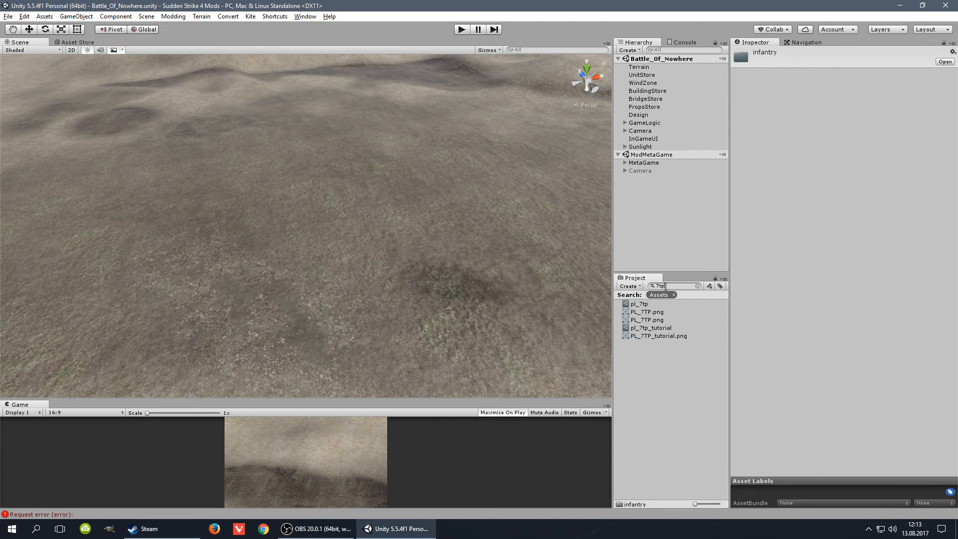
pyautogui.click(642, 304)
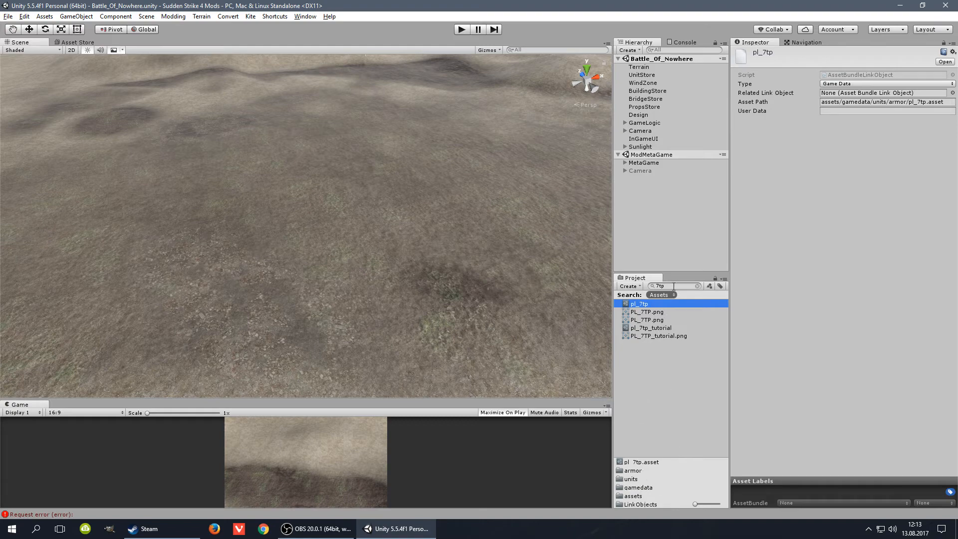
pyautogui.click(649, 287)
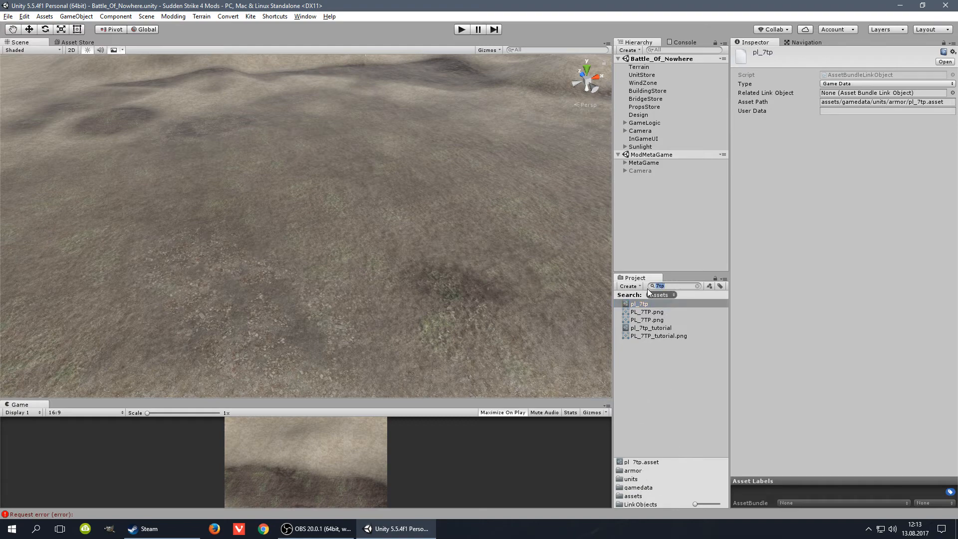
pyautogui.press('BackSpace')
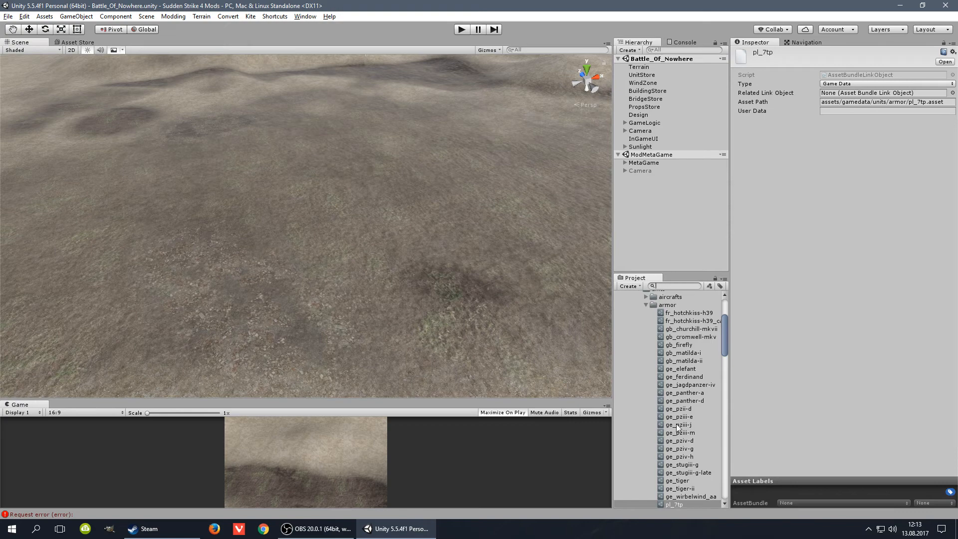
pyautogui.scroll(-3, 678, 481)
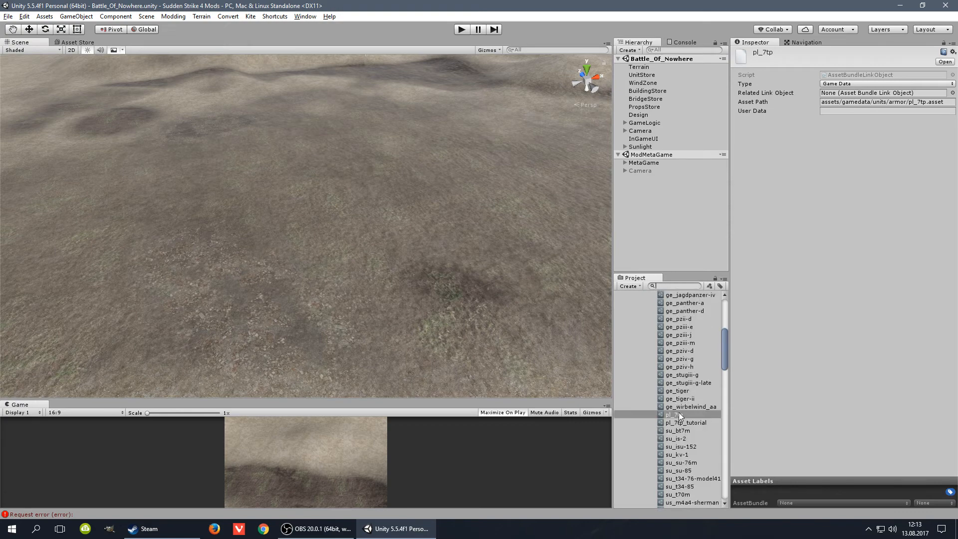
pyautogui.moveTo(725, 354); pyautogui.dragTo(728, 320)
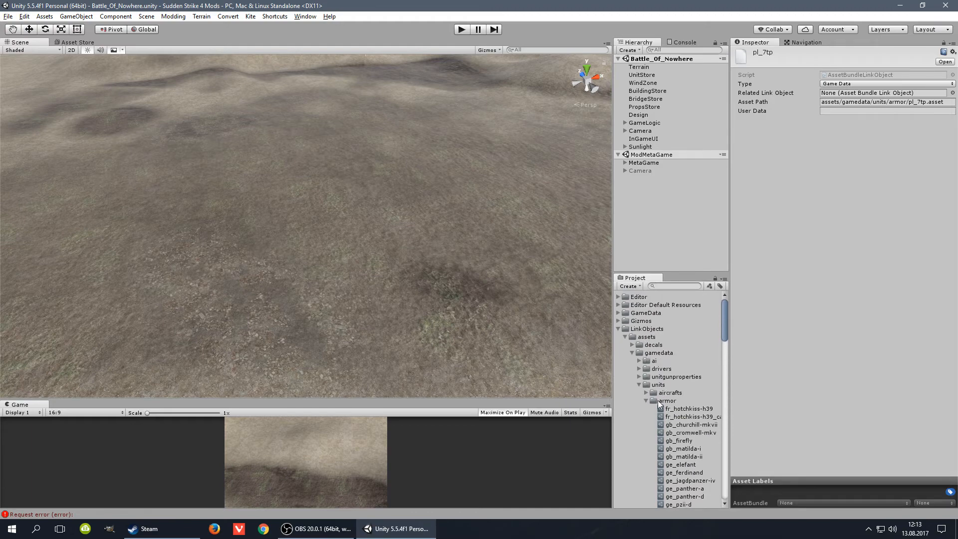
pyautogui.moveTo(725, 331); pyautogui.dragTo(714, 370)
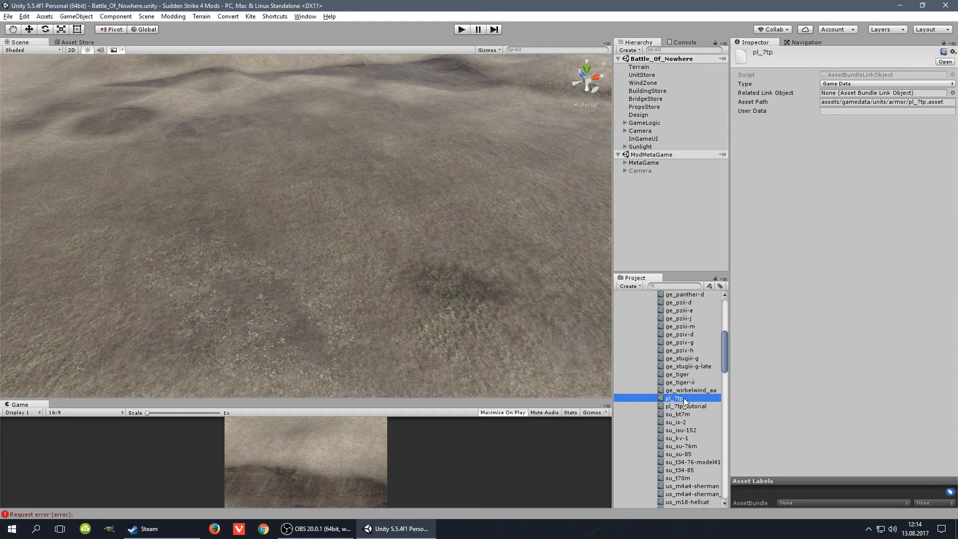
pyautogui.moveTo(681, 397); pyautogui.dragTo(327, 301)
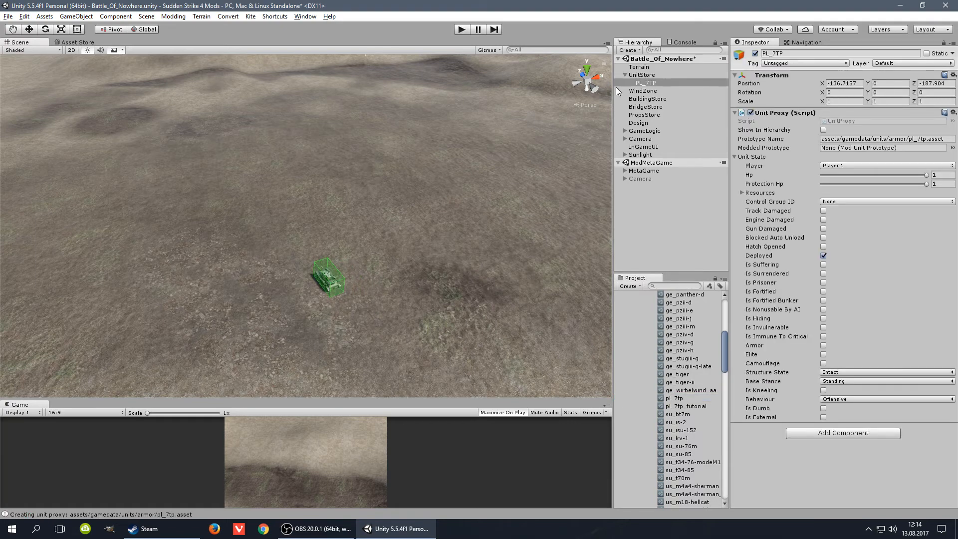
# Rotate the placed 7TP tank about its vertical axis to about 32.4 degrees
pyautogui.click(45, 30)
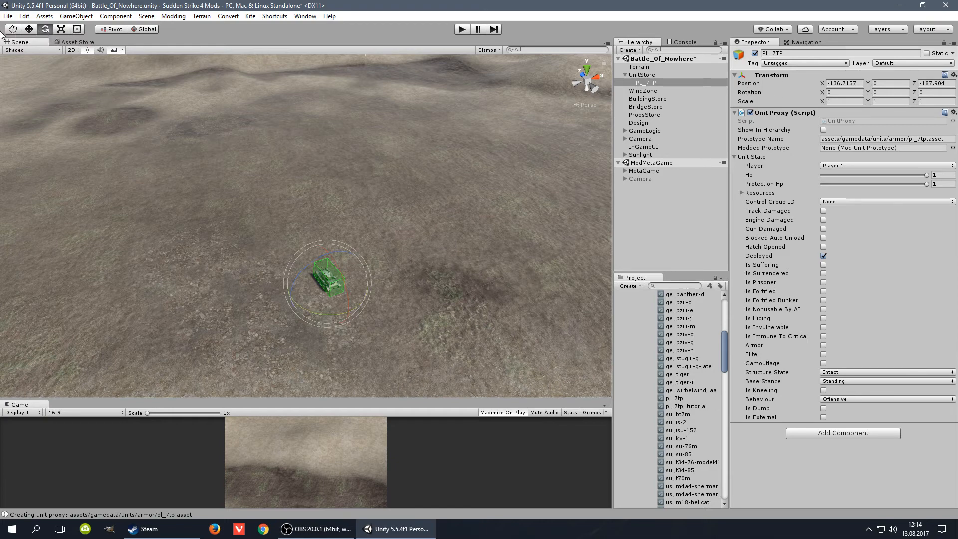
pyautogui.click(28, 30)
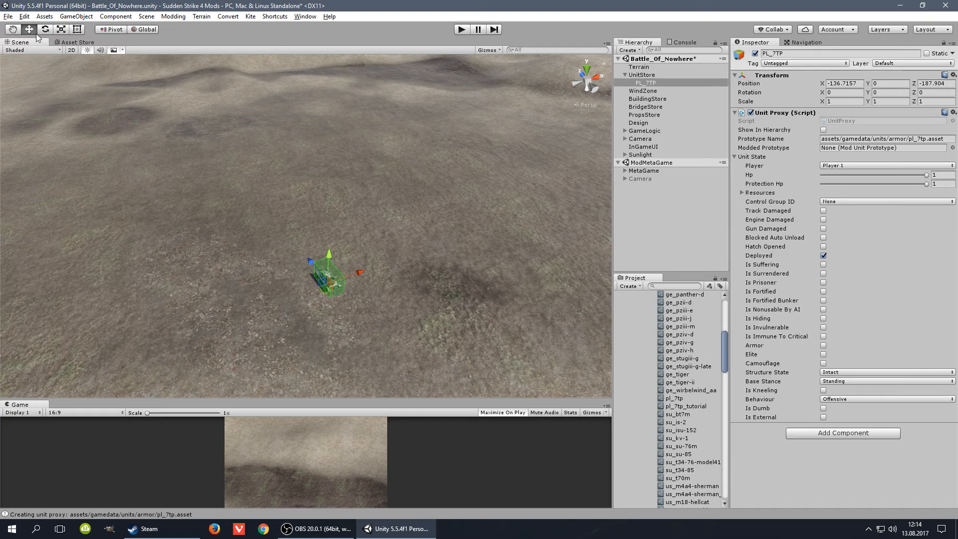
pyautogui.press('e')
pyautogui.moveTo(330, 309); pyautogui.dragTo(274, 304)
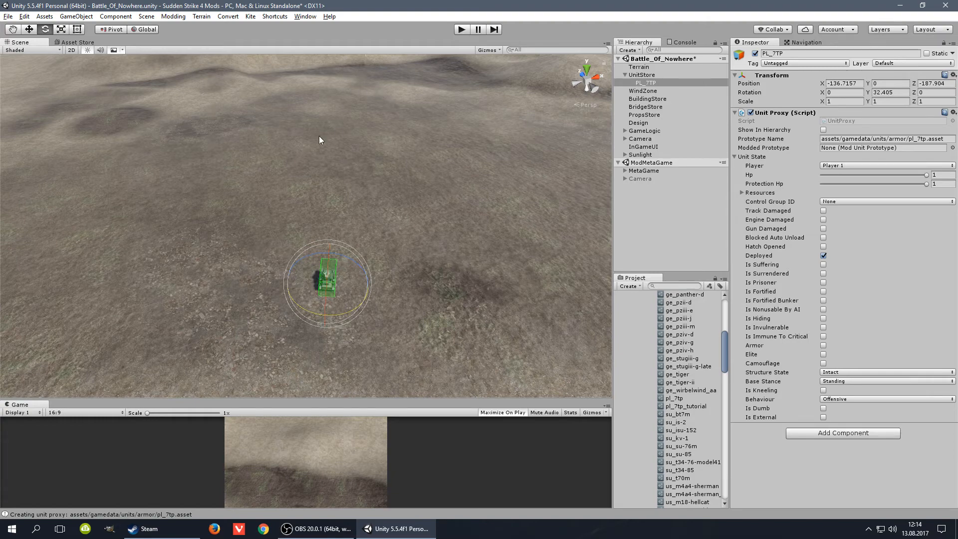
# Duplicate the 7TP tank and move the copy beside the original, to about X -129.61, Z -191.12
pyautogui.click(28, 30)
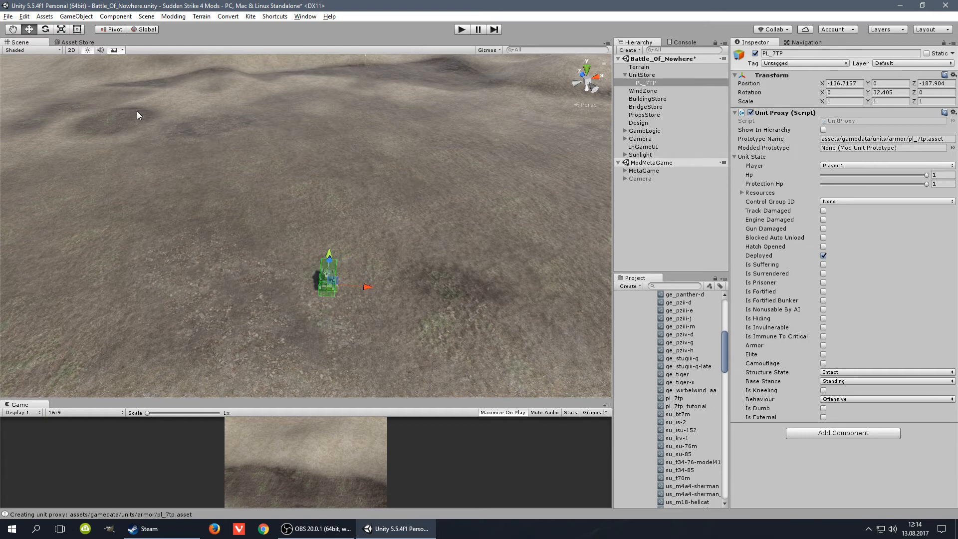
pyautogui.rightClick(667, 83)
pyautogui.click(703, 124)
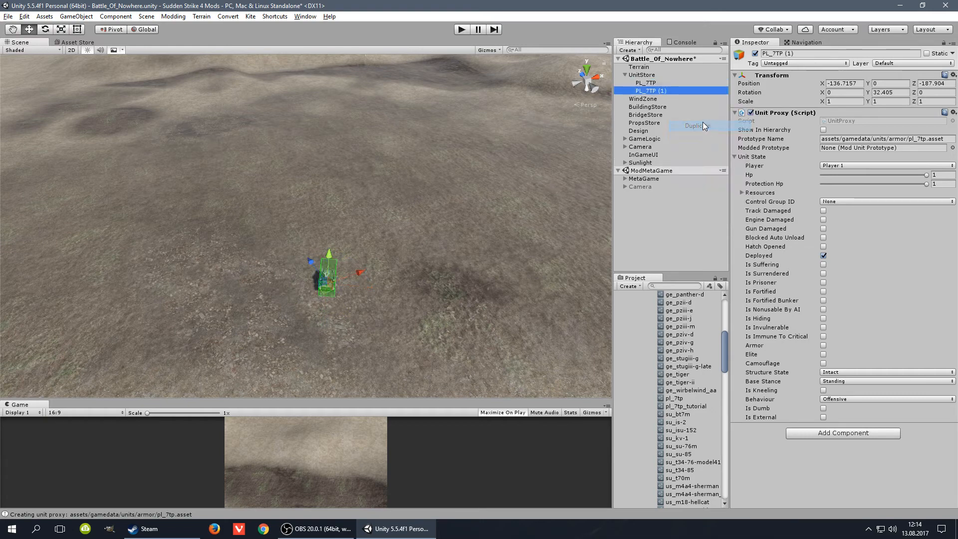
pyautogui.moveTo(360, 272)
pyautogui.mouseDown()
pyautogui.moveTo(396, 260)
pyautogui.moveTo(349, 255)
pyautogui.moveTo(354, 261)
pyautogui.mouseUp()
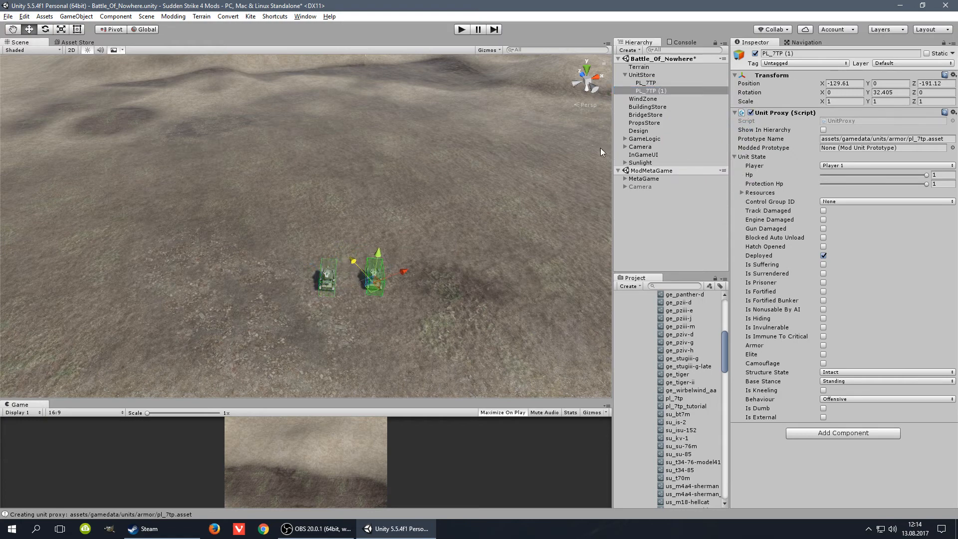
# Duplicate both 7TP tanks together and move the copies along to extend the row to four tanks
pyautogui.keyDown('ctrl'); pyautogui.click(671, 83); pyautogui.keyUp('ctrl')
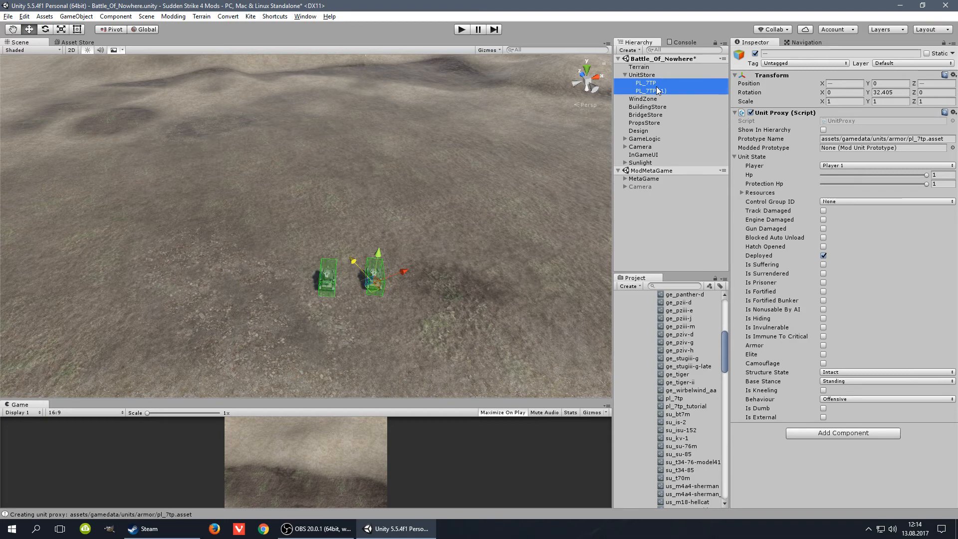
pyautogui.rightClick(657, 90)
pyautogui.click(683, 132)
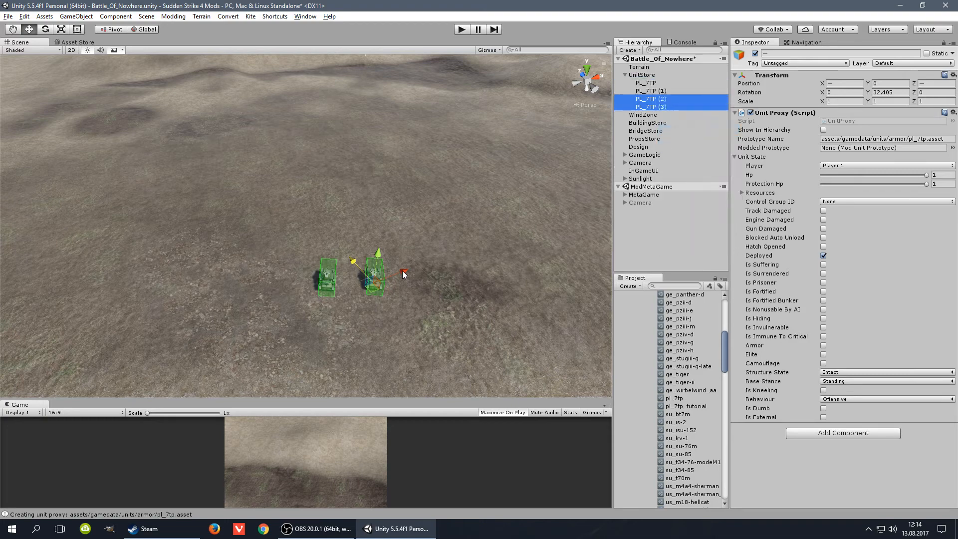
pyautogui.moveTo(404, 274); pyautogui.dragTo(495, 272)
# Duplicate all four 7TP tanks and move the copies in front of the originals as a second row
pyautogui.keyDown('ctrl'); pyautogui.click(662, 89); pyautogui.keyUp('ctrl')
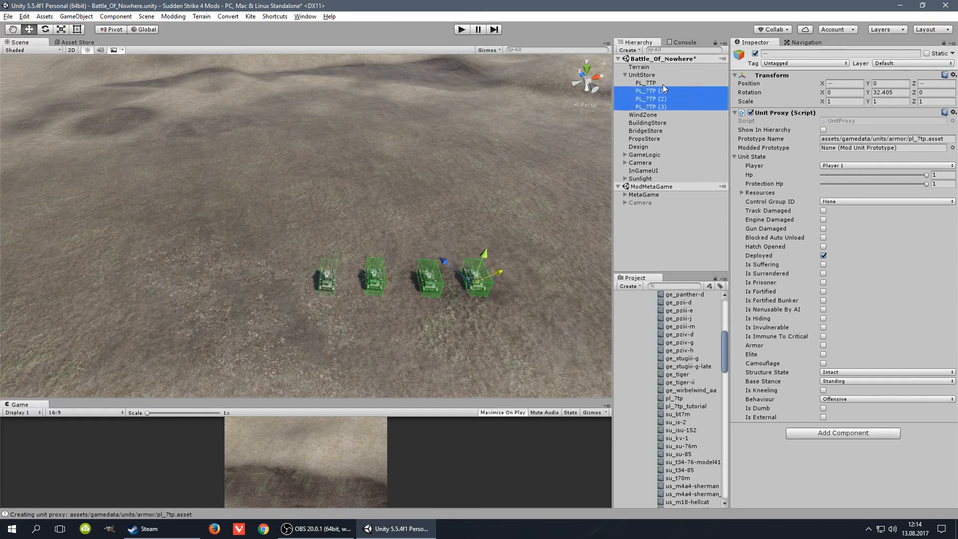
pyautogui.keyDown('ctrl'); pyautogui.click(663, 85); pyautogui.keyUp('ctrl')
pyautogui.rightClick(662, 95)
pyautogui.click(712, 139)
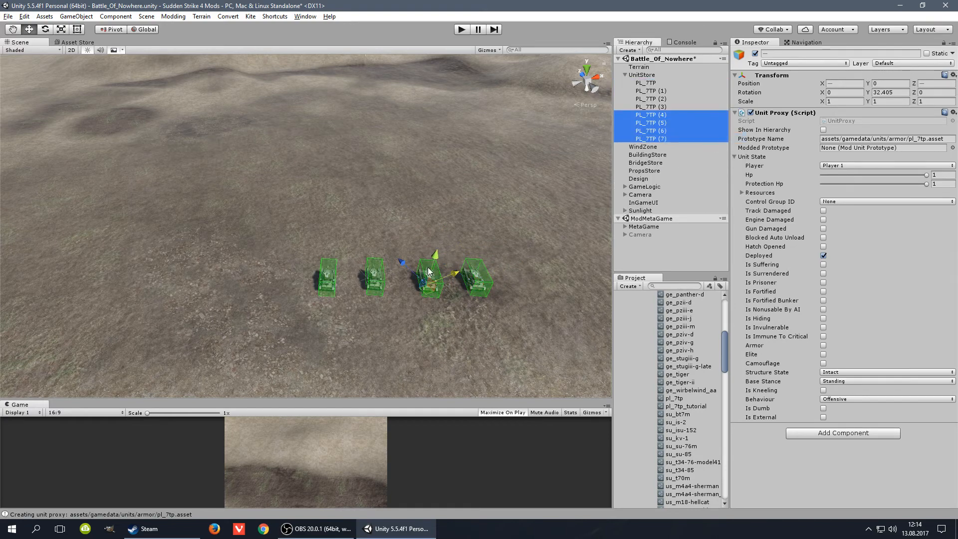
pyautogui.moveTo(446, 272); pyautogui.dragTo(386, 298)
# Duplicate the second row of tanks, move the copies behind the first row as a third row, and select its outermost tank
pyautogui.rightClick(672, 122)
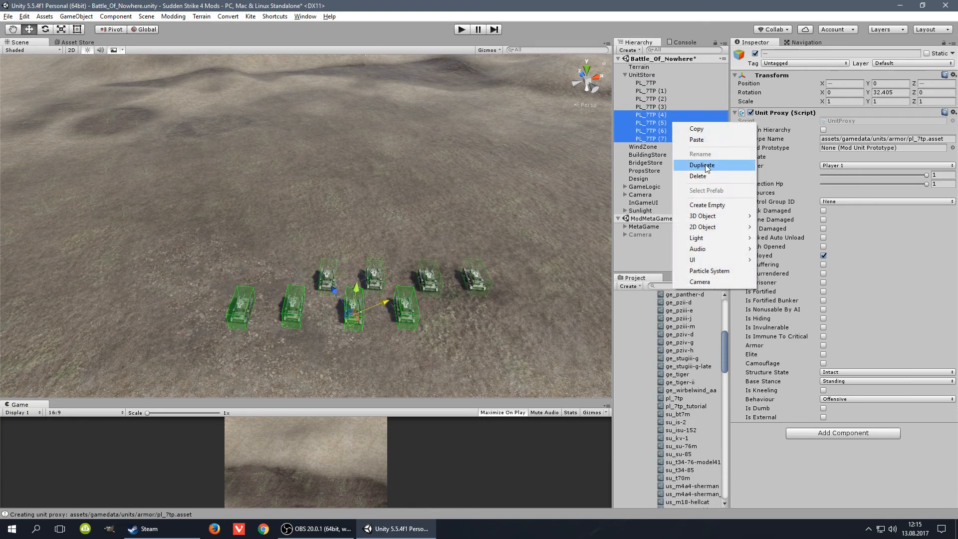
pyautogui.click(712, 165)
pyautogui.moveTo(287, 296); pyautogui.dragTo(233, 236)
pyautogui.click(232, 235)
pyautogui.click(226, 253)
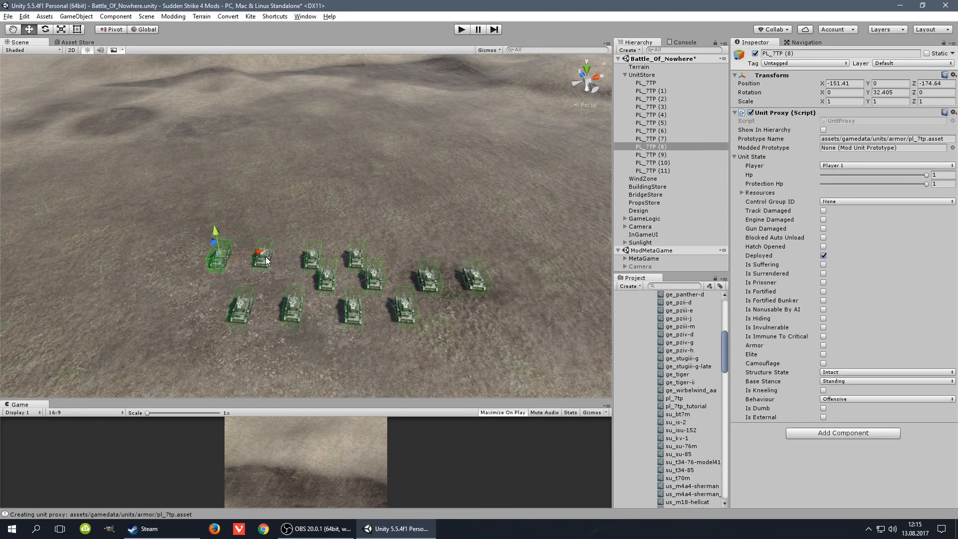
# Move the third row's four tanks sideways to extend the adjacent row into a line of eight, and select PL_7TP (11)
pyautogui.keyDown('shift'); pyautogui.click(312, 258); pyautogui.keyUp('shift')
pyautogui.keyDown('shift'); pyautogui.click(354, 257); pyautogui.keyUp('shift')
pyautogui.keyDown('shift'); pyautogui.click(263, 257); pyautogui.keyUp('shift')
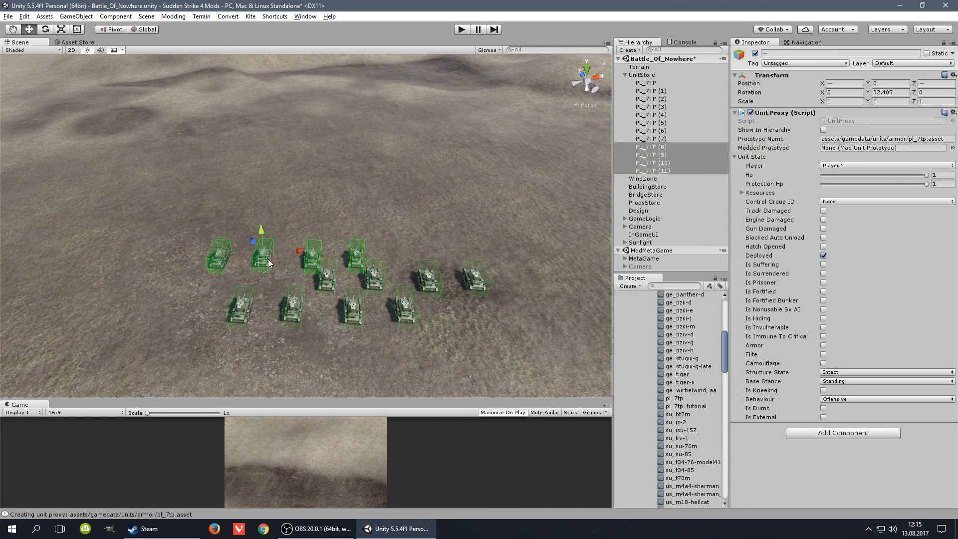
pyautogui.moveTo(311, 257); pyautogui.dragTo(175, 254)
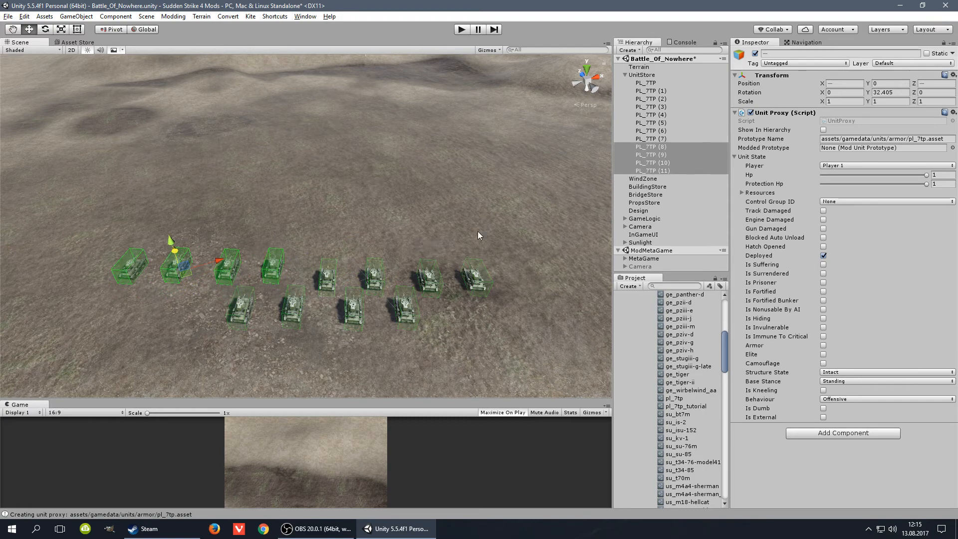
pyautogui.click(674, 174)
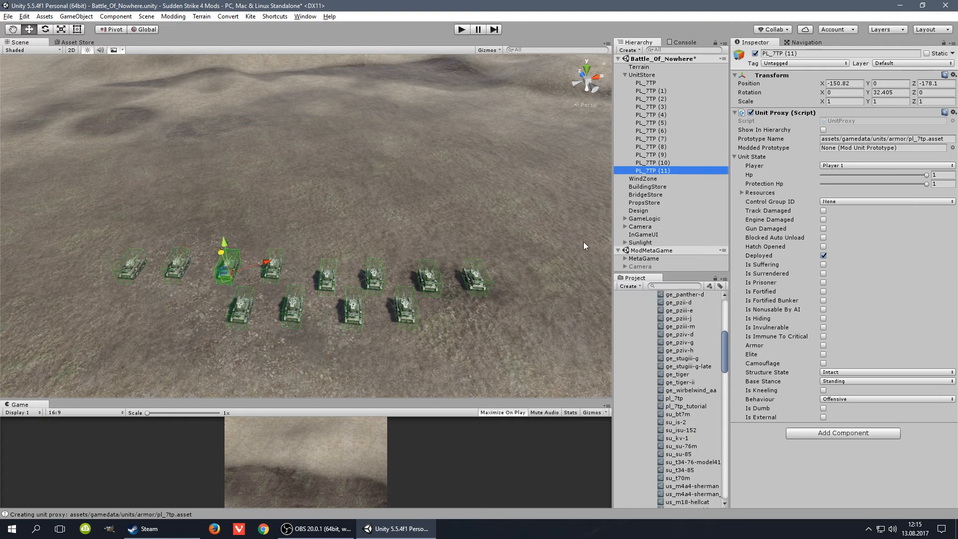
# Collapse the armor unit assets and open the mg assets among the infantry units
pyautogui.moveTo(725, 346); pyautogui.dragTo(722, 315)
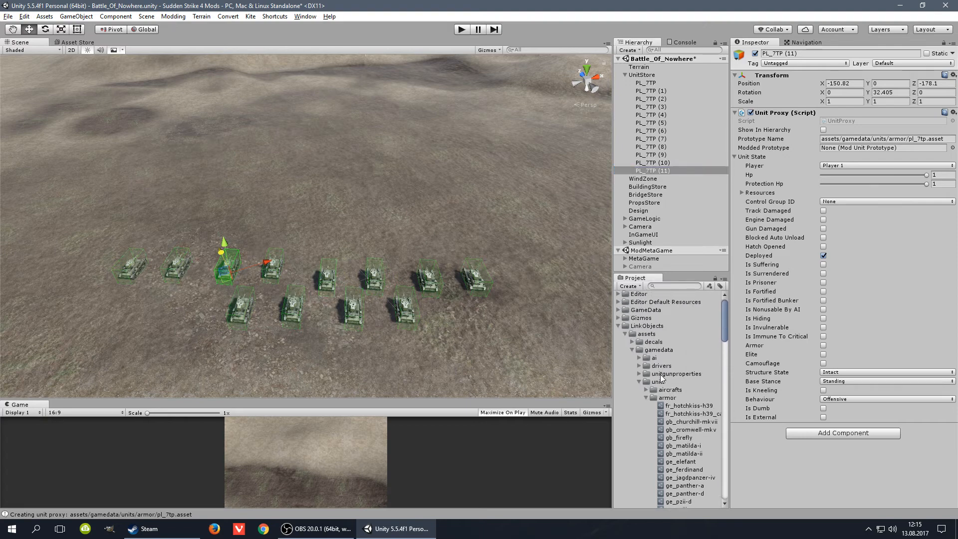
pyautogui.click(645, 397)
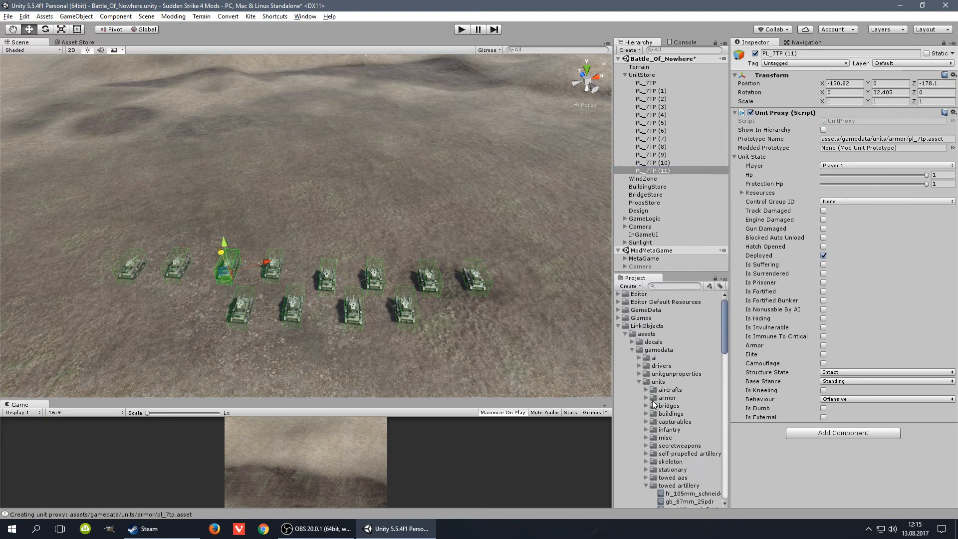
pyautogui.click(653, 429)
pyautogui.click(649, 429)
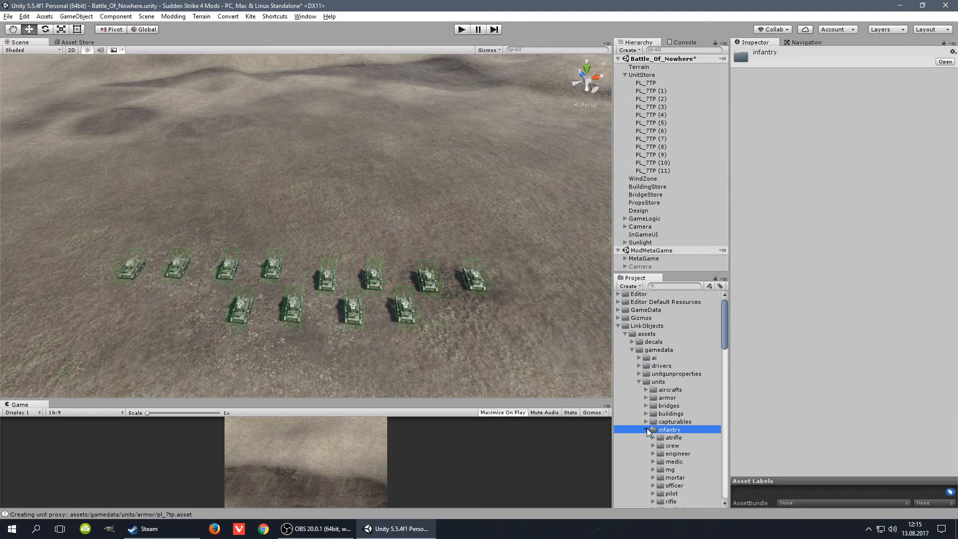
pyautogui.scroll(-2, 681, 429)
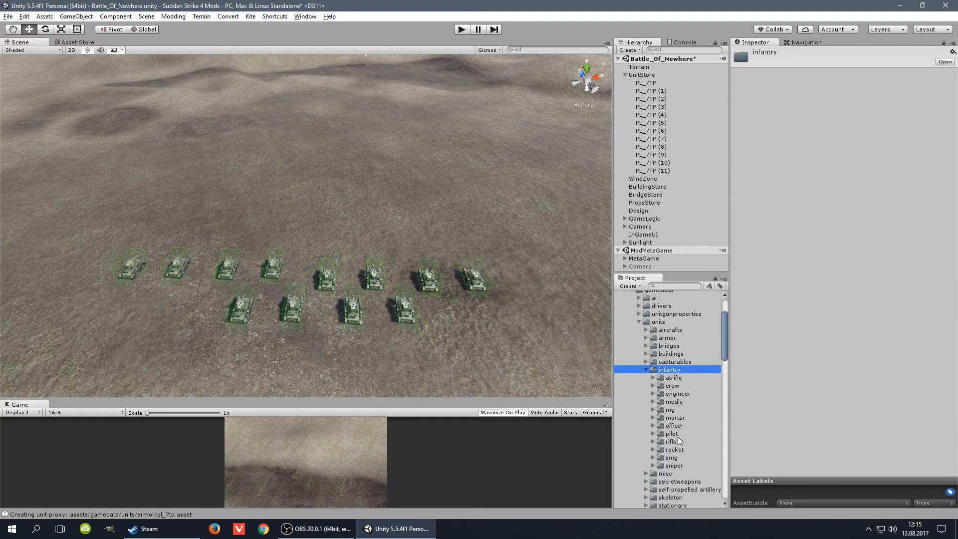
pyautogui.click(653, 410)
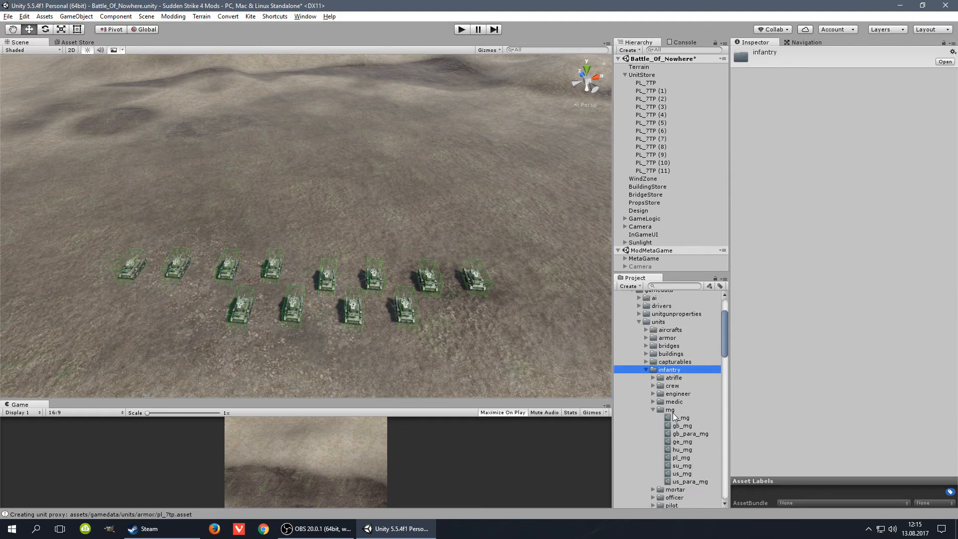
# Place a pl_mg infantry unit on the terrain near the tanks and move it to X -116.6, Z -178.6
pyautogui.click(681, 458)
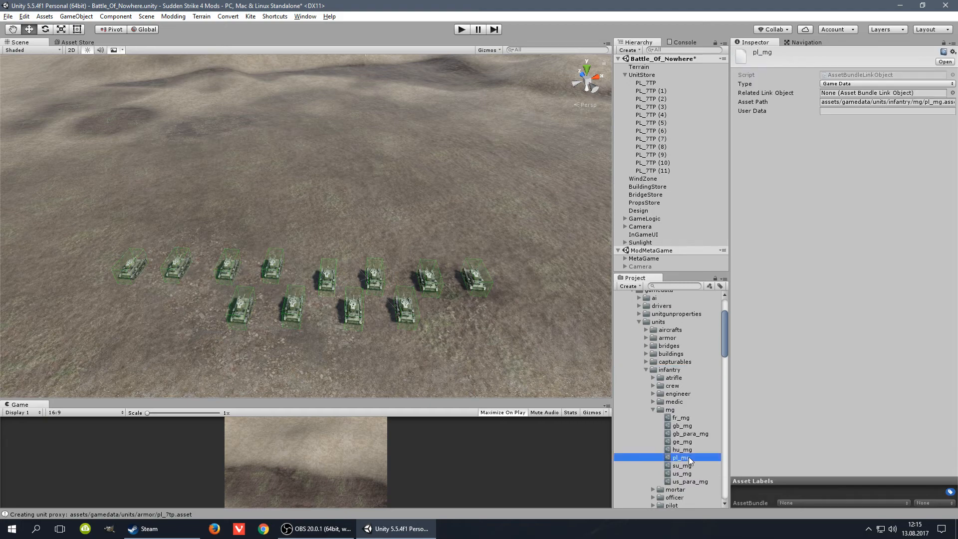
pyautogui.moveTo(687, 457); pyautogui.dragTo(395, 255)
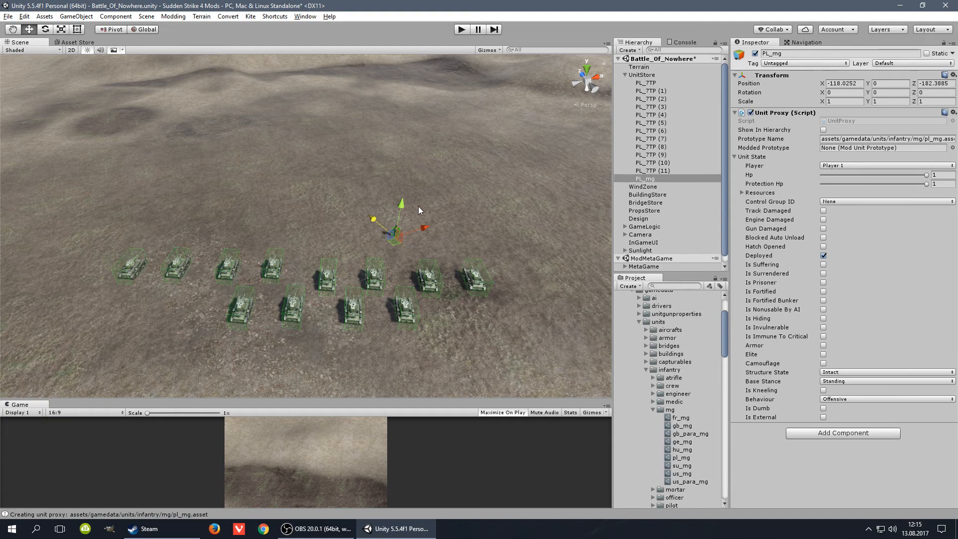
pyautogui.moveTo(383, 226); pyautogui.dragTo(415, 217)
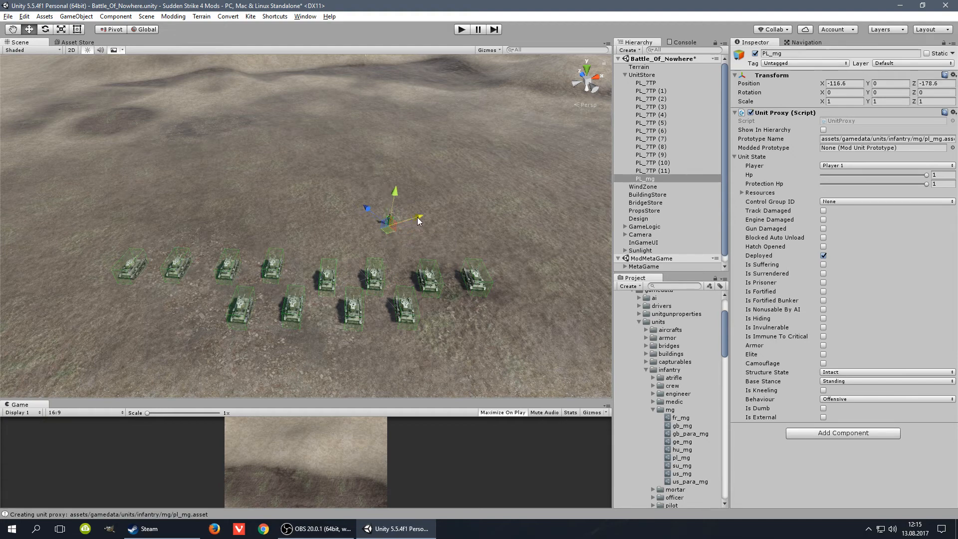
# Duplicate the PL_mg soldier and move the copy beside the original
pyautogui.rightClick(659, 178)
pyautogui.click(688, 221)
pyautogui.moveTo(415, 217); pyautogui.dragTo(361, 216)
# Duplicate both PL_mg soldiers together and move the copies alongside to form a group of four
pyautogui.keyDown('shift'); pyautogui.click(656, 186); pyautogui.keyUp('shift')
pyautogui.rightClick(659, 186)
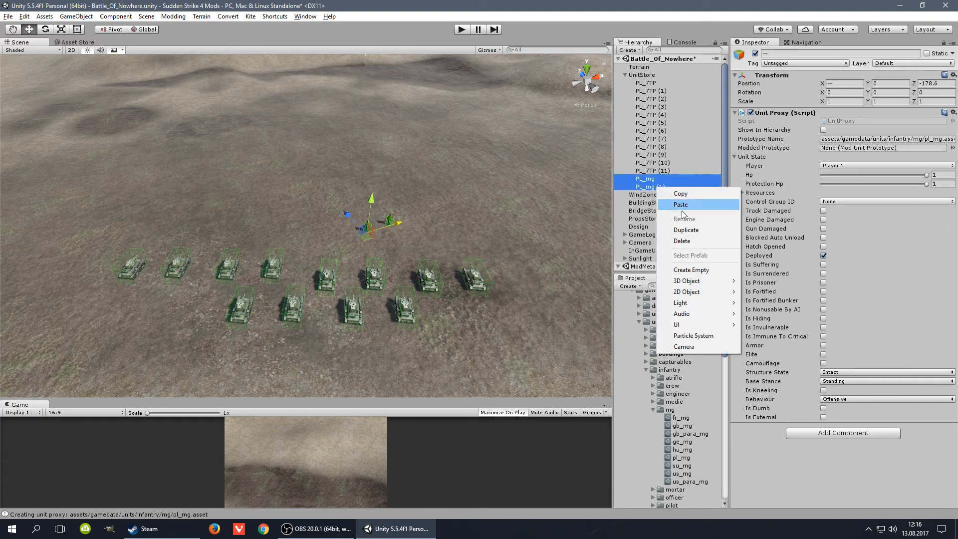
pyautogui.click(688, 230)
pyautogui.moveTo(394, 229); pyautogui.dragTo(305, 211)
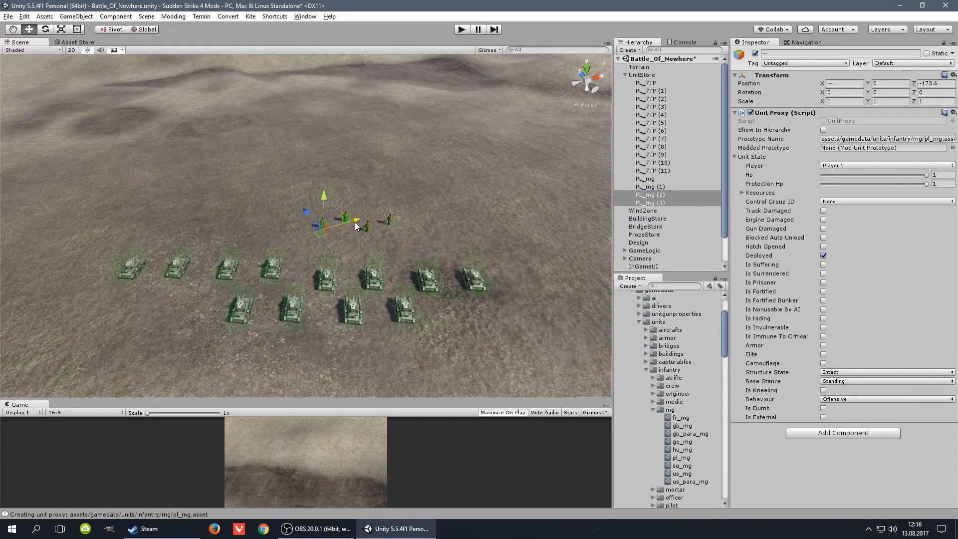
# Duplicate all four PL_mg soldiers and place the copies as a second group between the first group and the tanks
pyautogui.keyDown('shift'); pyautogui.click(661, 180); pyautogui.keyUp('shift')
pyautogui.rightClick(660, 190)
pyautogui.click(689, 231)
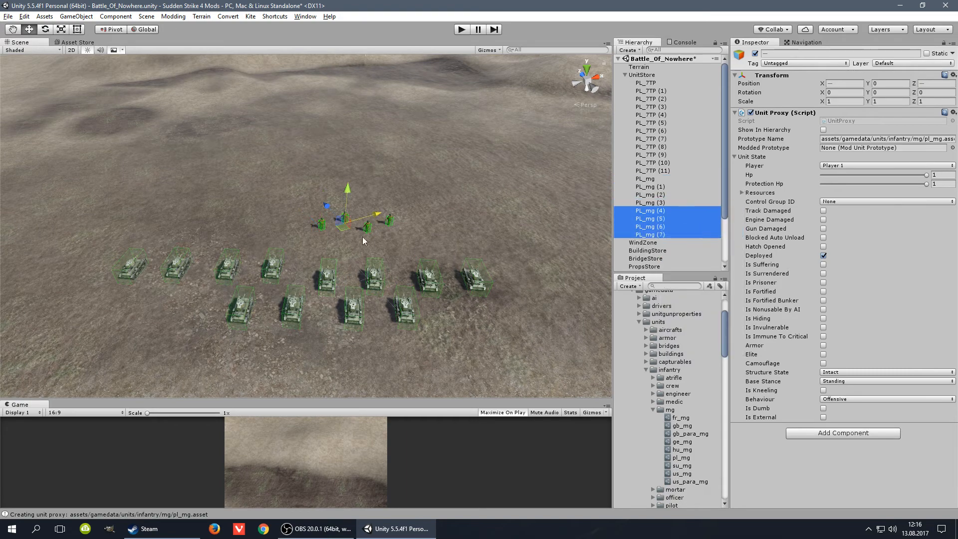
pyautogui.moveTo(355, 221); pyautogui.dragTo(337, 229)
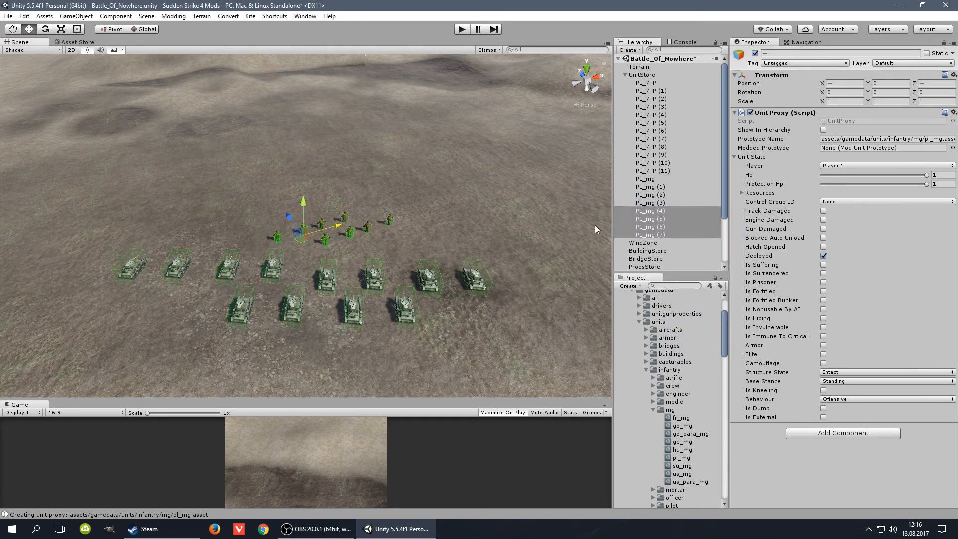
# Duplicate the second PL_mg group twice, placing one group near the tank line's outer end and the other in the gap between groups
pyautogui.rightClick(653, 218)
pyautogui.click(698, 258)
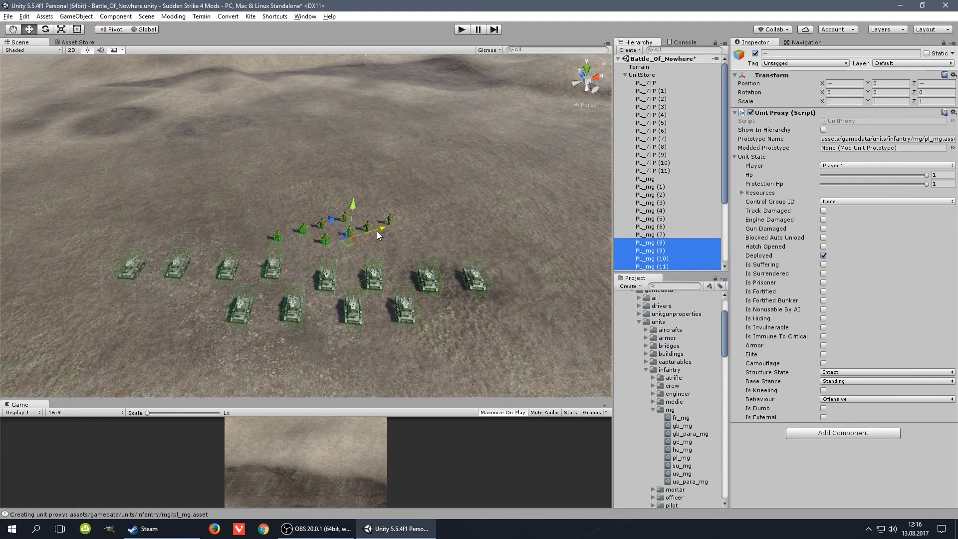
pyautogui.moveTo(277, 228); pyautogui.dragTo(188, 199)
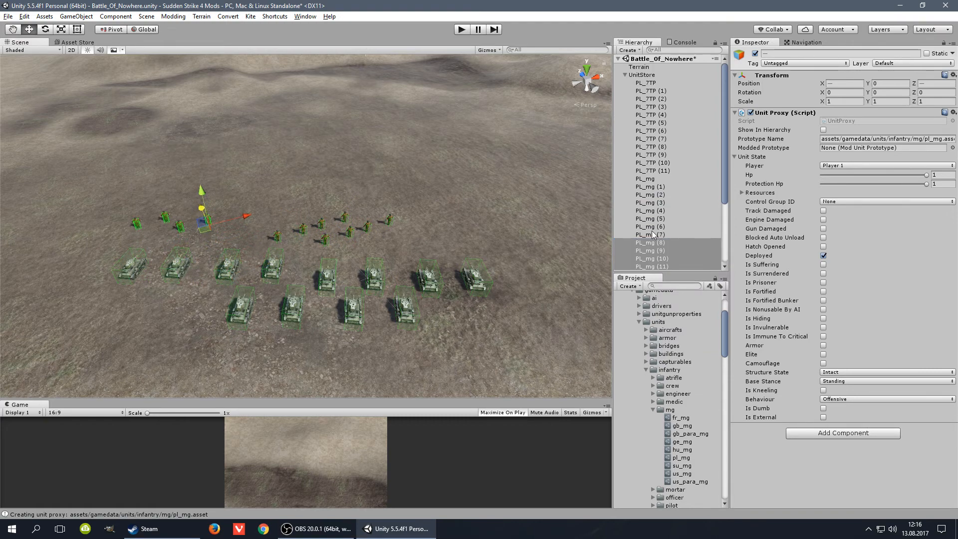
pyautogui.rightClick(675, 252)
pyautogui.click(705, 290)
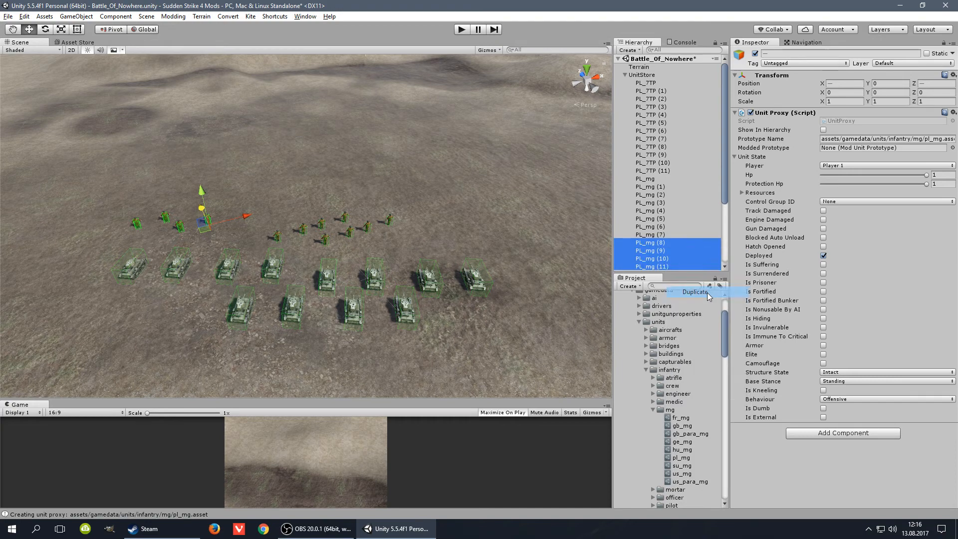
pyautogui.moveTo(168, 216); pyautogui.dragTo(241, 202)
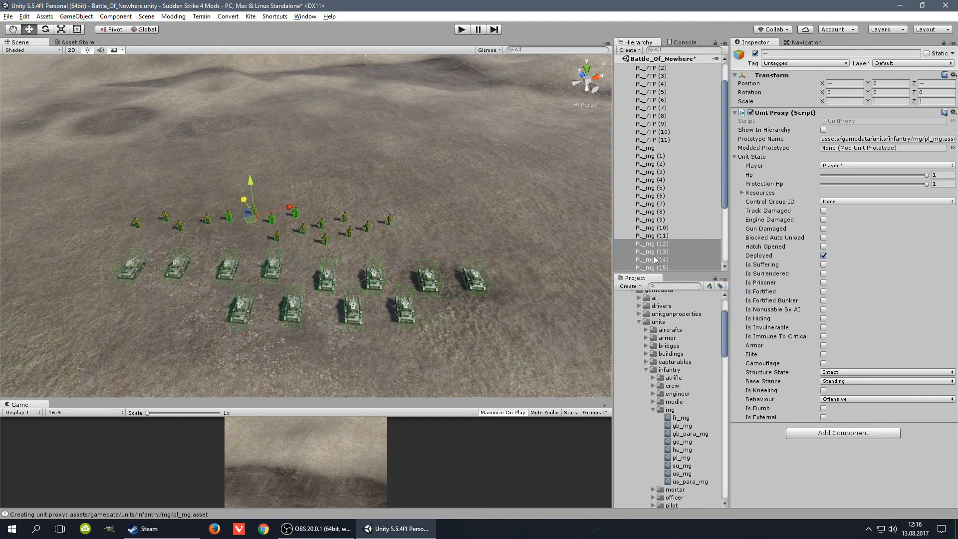
# Duplicate the latest four-soldier PL_mg group three times, placing the copies to extend the infantry formation past its other end
pyautogui.rightClick(668, 254)
pyautogui.click(699, 296)
pyautogui.moveTo(324, 215); pyautogui.dragTo(498, 228)
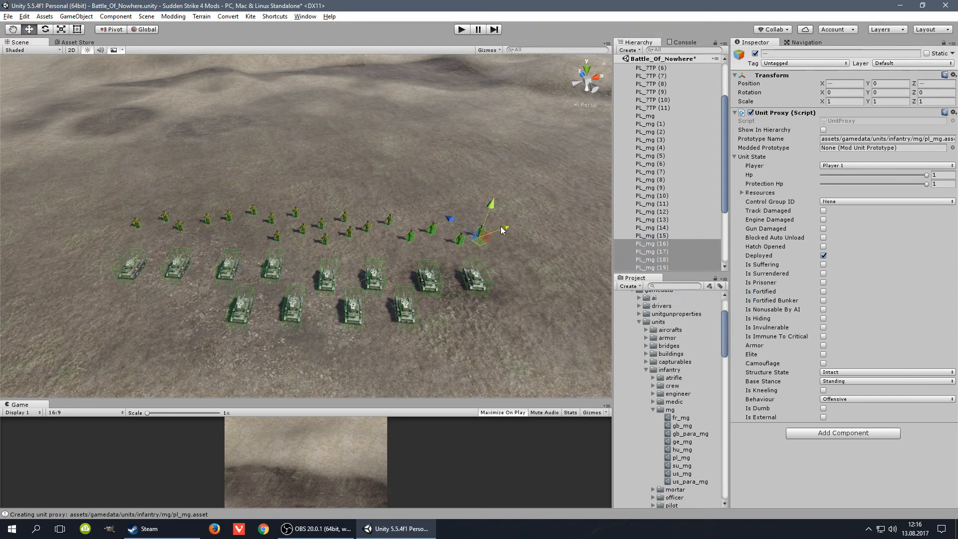
pyautogui.rightClick(678, 254)
pyautogui.click(701, 293)
pyautogui.moveTo(477, 230); pyautogui.dragTo(504, 209)
pyautogui.moveTo(442, 194); pyautogui.dragTo(537, 225)
pyautogui.rightClick(659, 251)
pyautogui.click(687, 292)
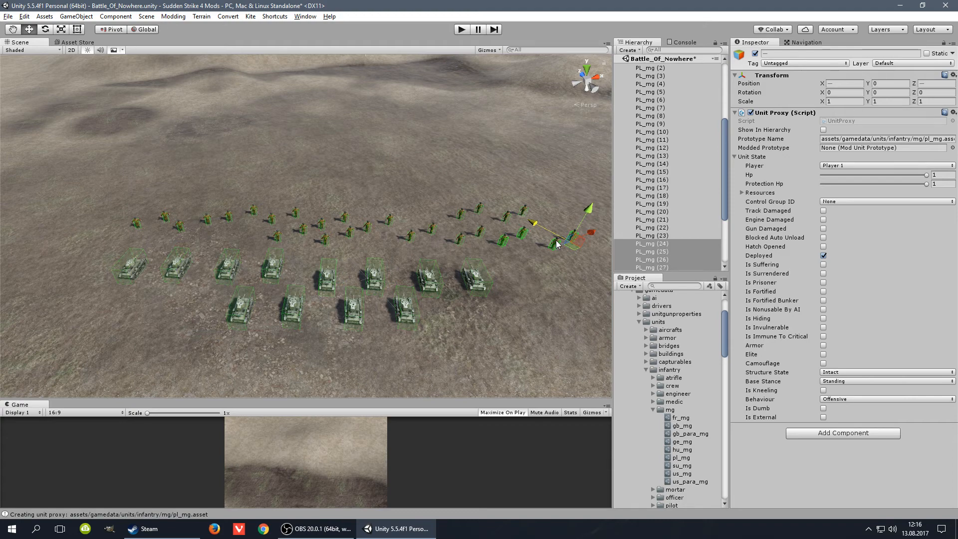
# Duplicate the last PL_mg group and move PL_mg (28) to (31) to the opposite end of the infantry line
pyautogui.rightClick(669, 253)
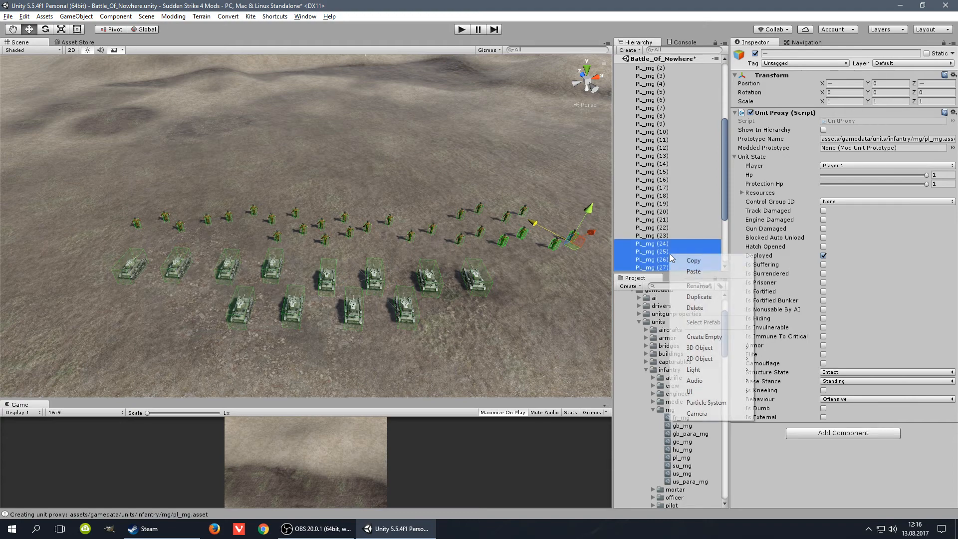
pyautogui.click(716, 300)
pyautogui.moveTo(573, 235); pyautogui.dragTo(365, 300)
pyautogui.moveTo(261, 362); pyautogui.dragTo(87, 235)
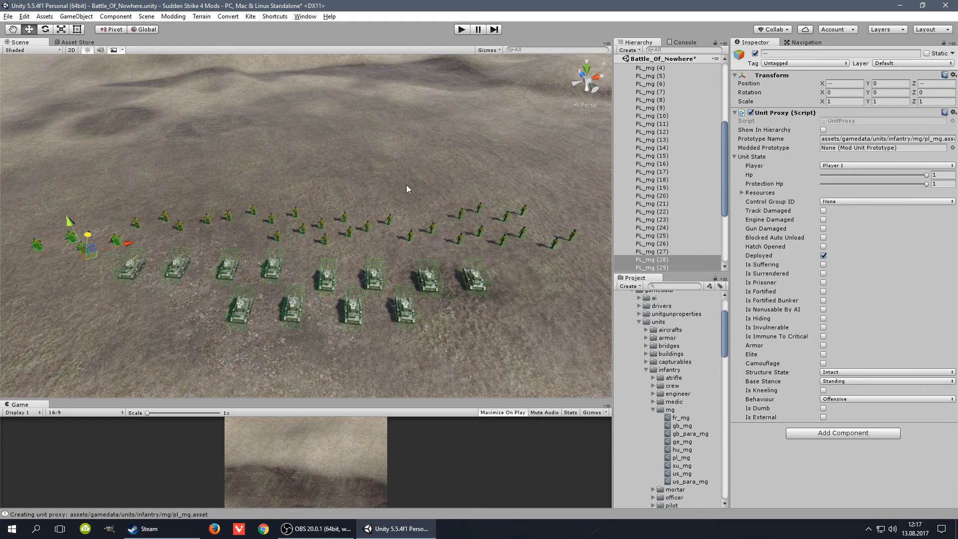
pyautogui.moveTo(88, 233); pyautogui.dragTo(89, 229)
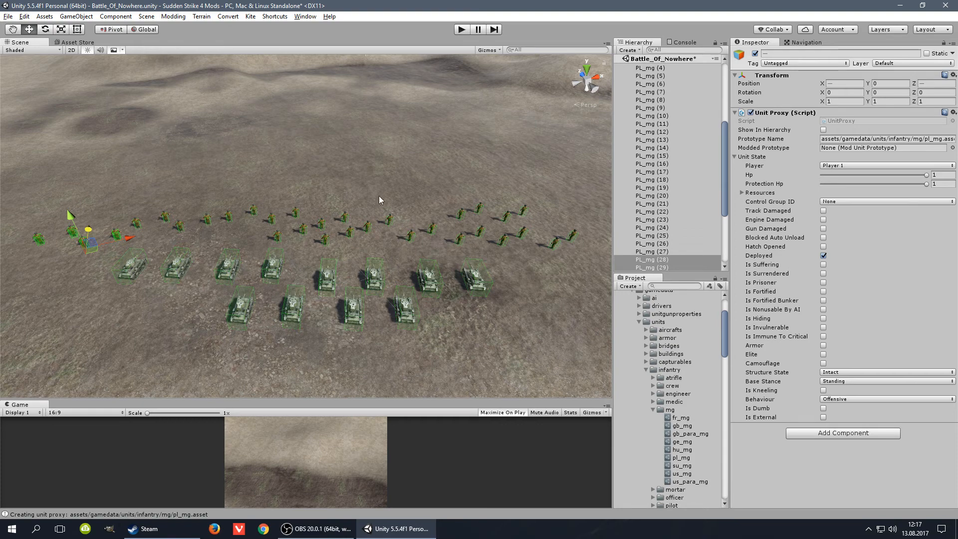
# Place a ge_mg infantry unit on the open terrain away from the Polish units, at about X -66.85, Z -171.56
pyautogui.keyDown('alt'); pyautogui.moveTo(503, 250); pyautogui.dragTo(500, 261); pyautogui.keyUp('alt')
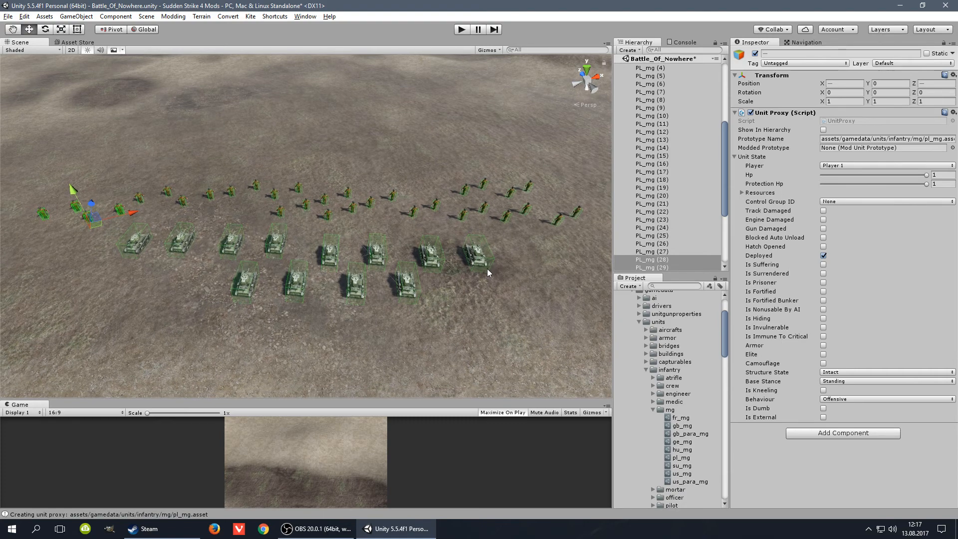
pyautogui.keyDown('alt'); pyautogui.moveTo(474, 292); pyautogui.dragTo(384, 260); pyautogui.keyUp('alt')
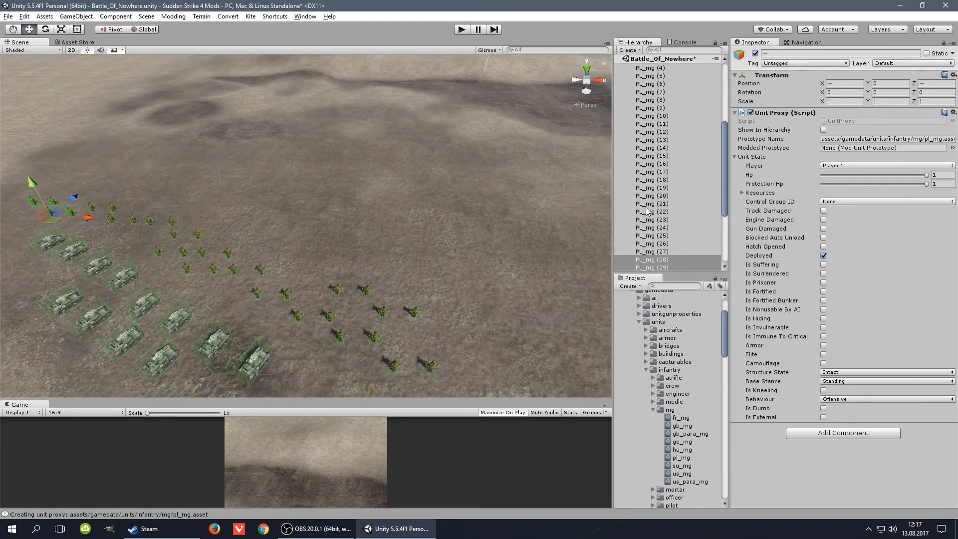
pyautogui.moveTo(726, 195); pyautogui.dragTo(727, 212)
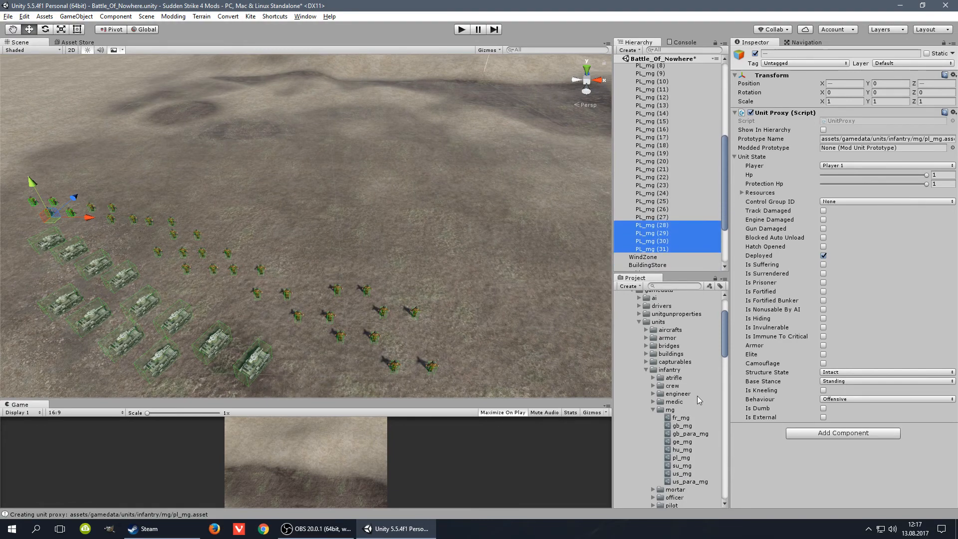
pyautogui.scroll(-3, 699, 379)
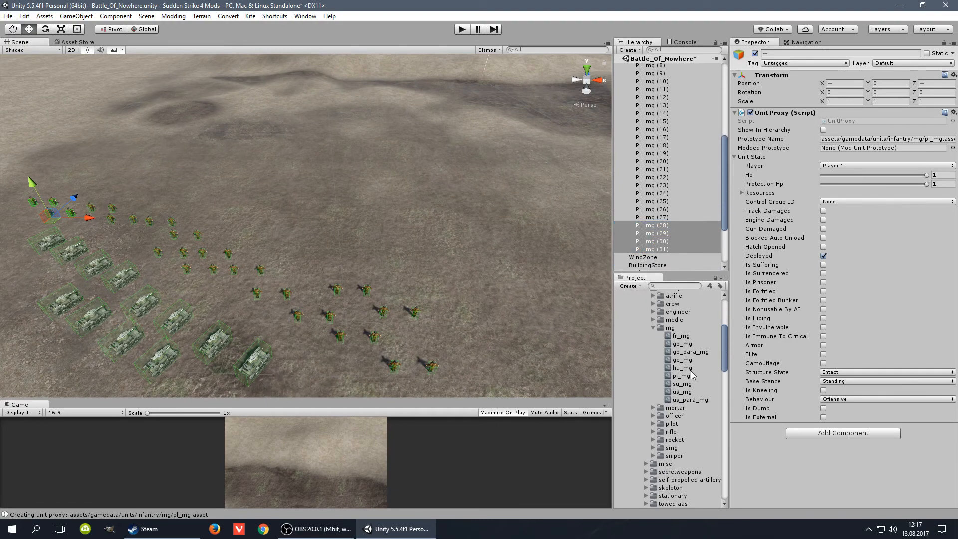
pyautogui.click(691, 361)
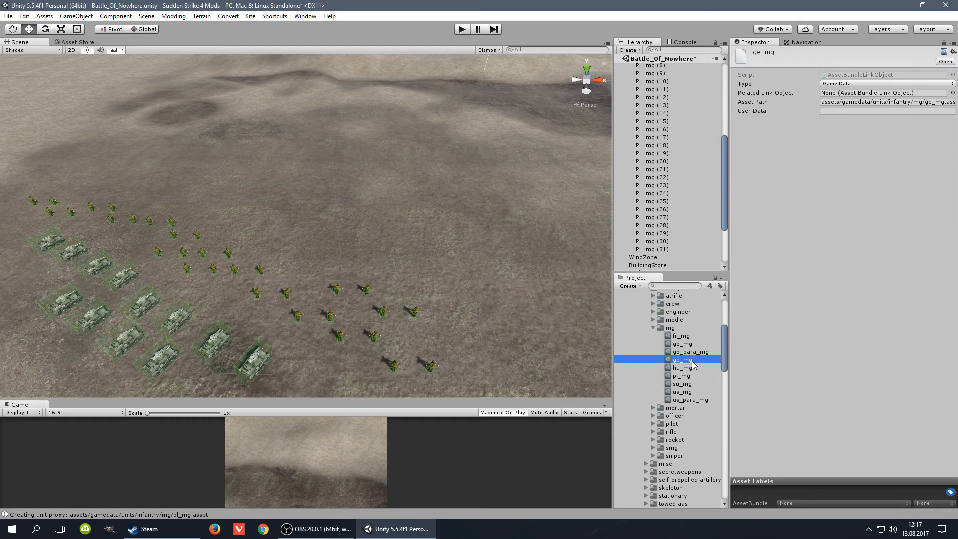
pyautogui.moveTo(692, 365); pyautogui.dragTo(491, 274)
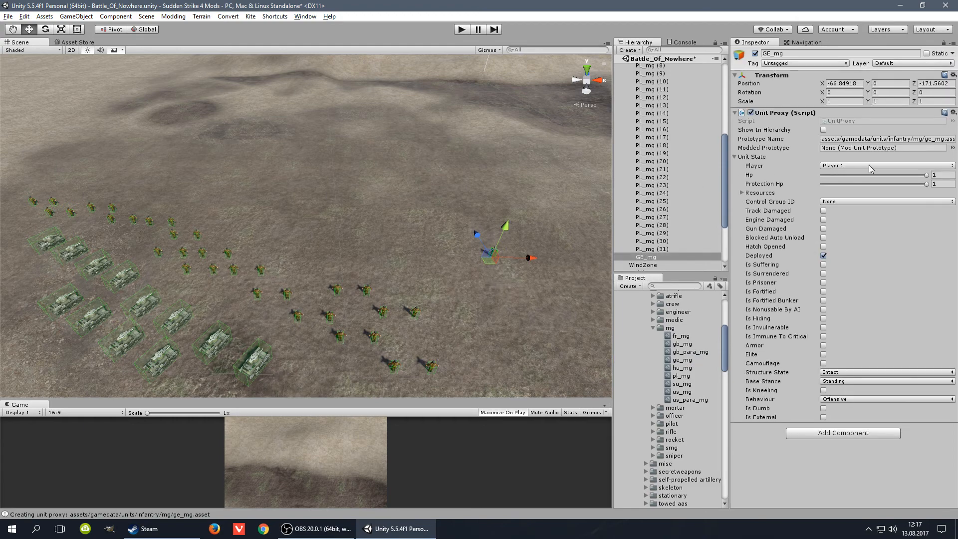
# Assign the GE_mg soldier to Player 2 and frame it in the scene view
pyautogui.click(869, 165)
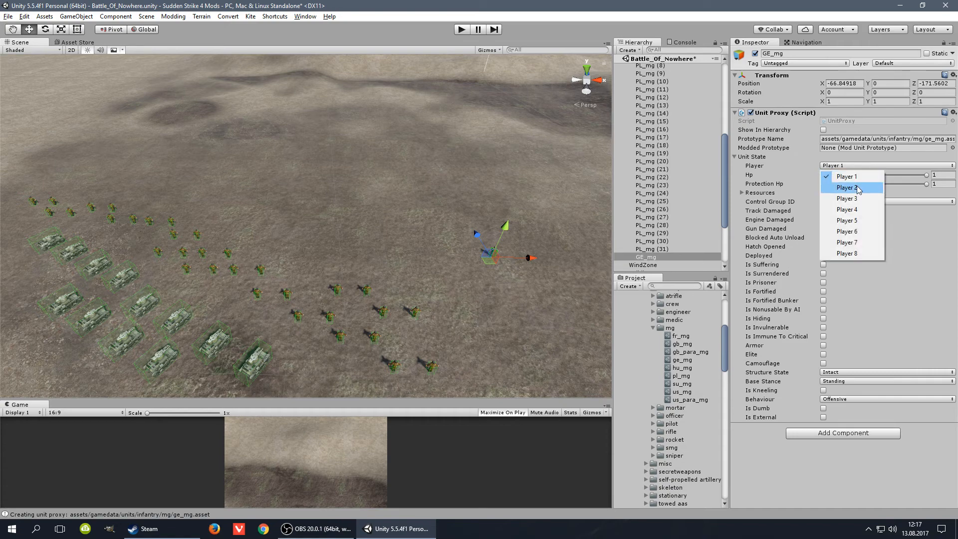
pyautogui.click(858, 189)
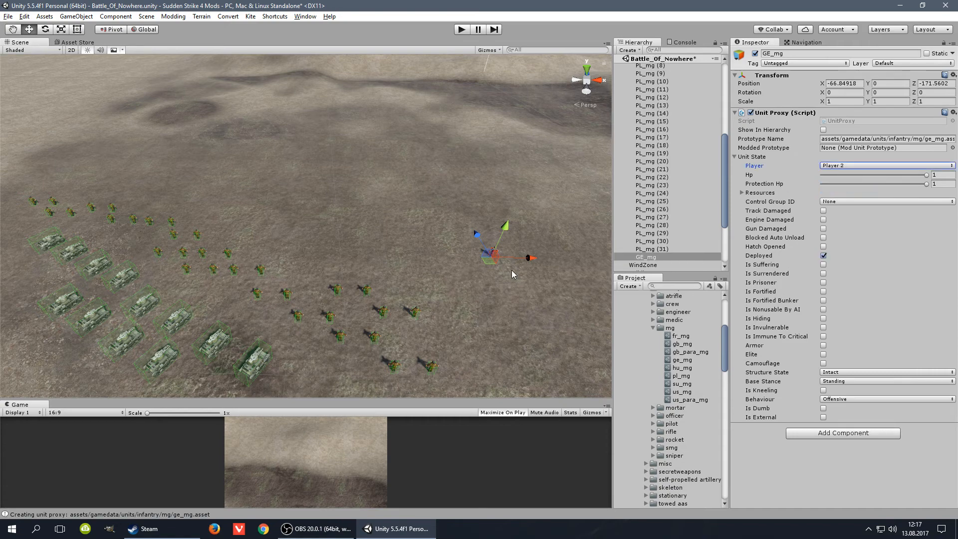
pyautogui.press('f')
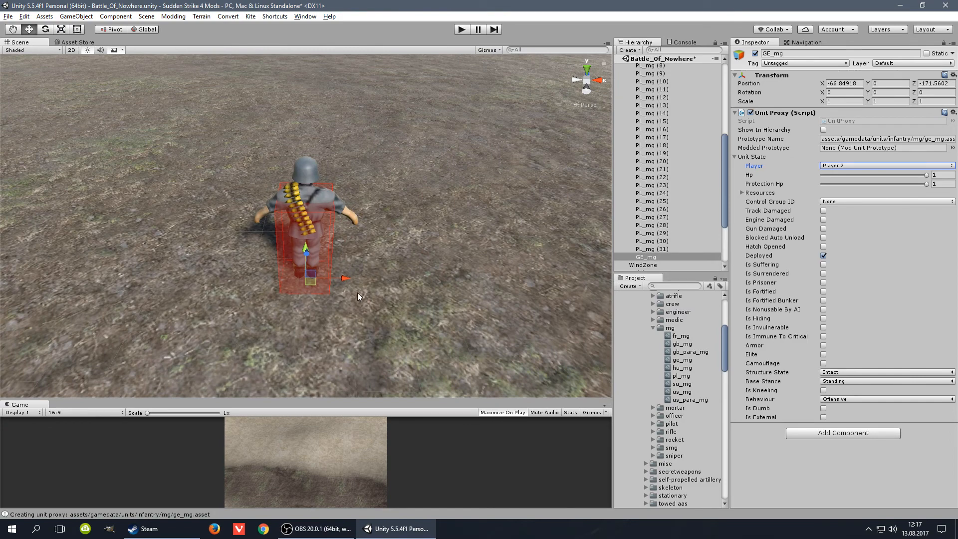
pyautogui.keyDown('alt'); pyautogui.moveTo(358, 292); pyautogui.dragTo(323, 258); pyautogui.keyUp('alt')
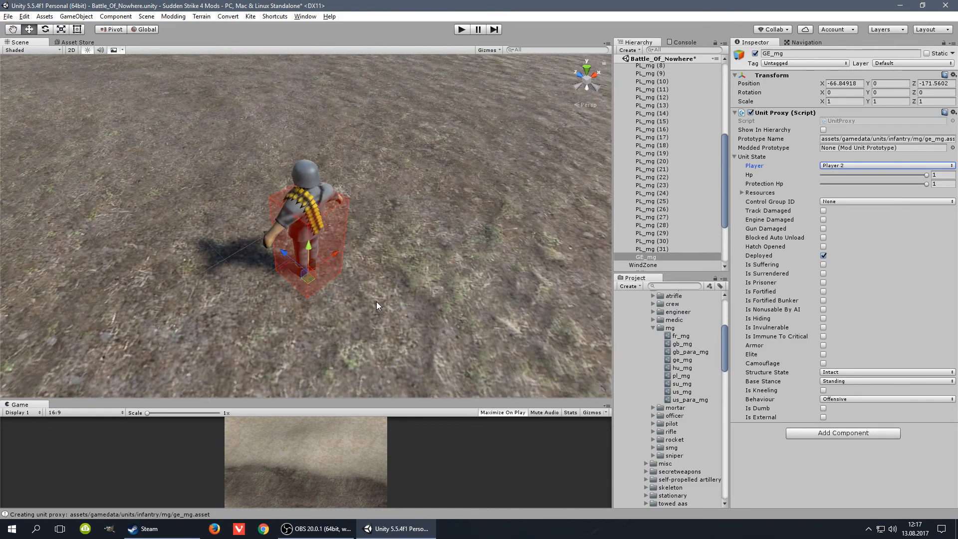
pyautogui.scroll(-3, 369, 306)
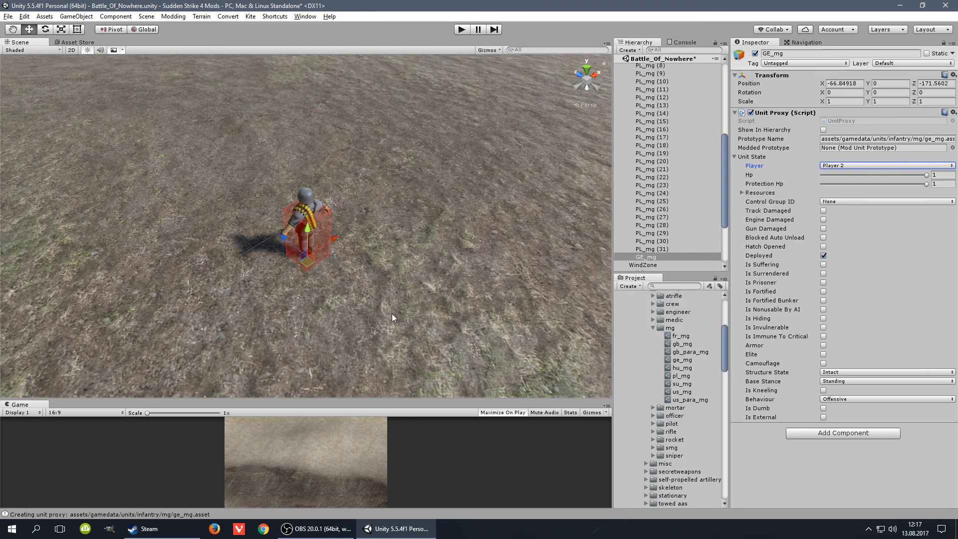
# Duplicate the GE_mg soldier, move the copy along the German line, and duplicate the pair to form a group of four
pyautogui.scroll(-5, 392, 314)
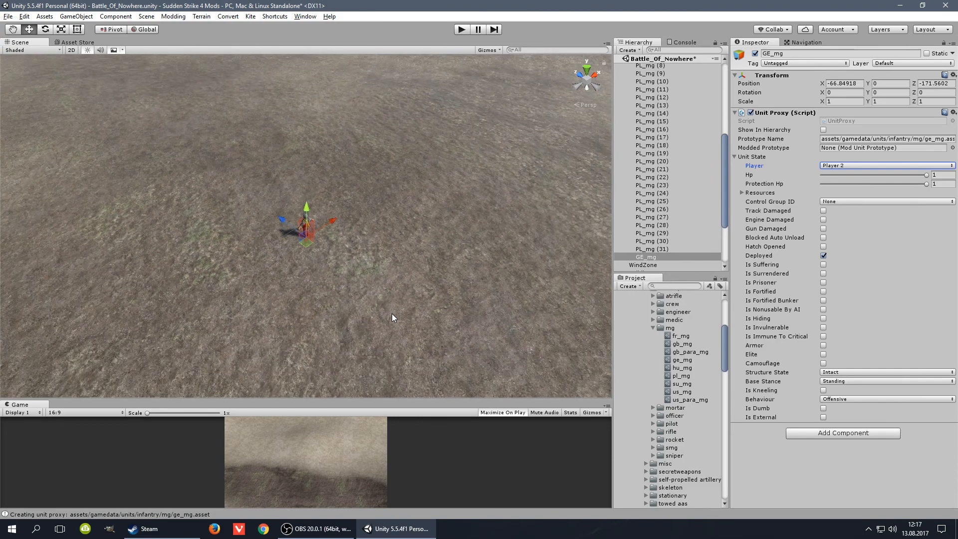
pyautogui.scroll(-6, 392, 318)
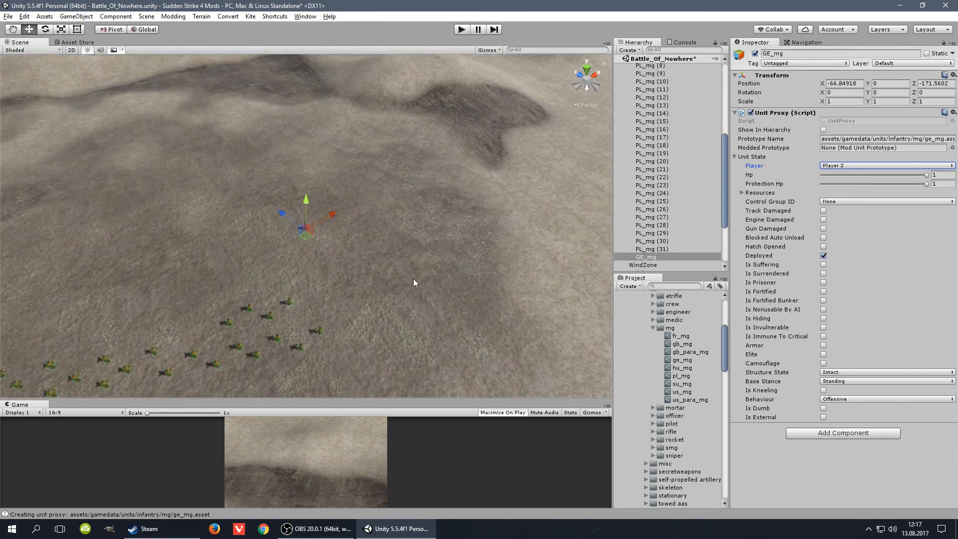
pyautogui.moveTo(413, 278); pyautogui.dragTo(325, 289, button='right')
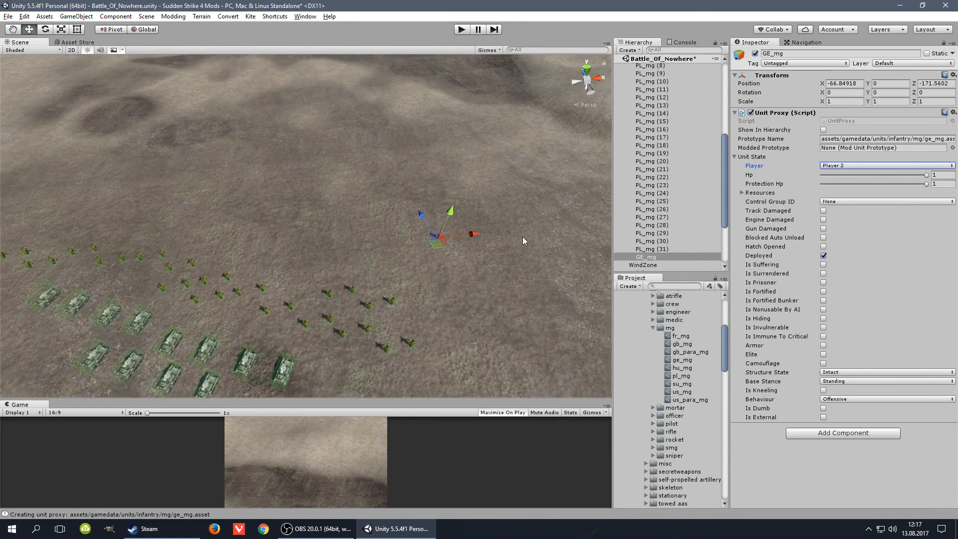
pyautogui.rightClick(658, 257)
pyautogui.click(688, 299)
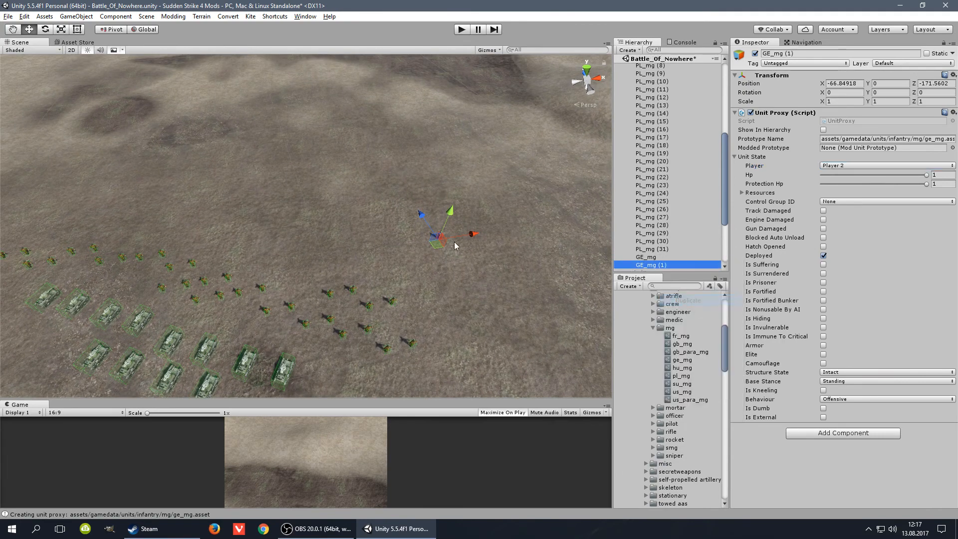
pyautogui.moveTo(473, 234); pyautogui.dragTo(224, 163)
pyautogui.keyDown('shift'); pyautogui.click(649, 257); pyautogui.keyUp('shift')
pyautogui.rightClick(659, 258)
pyautogui.click(688, 300)
# Duplicate the four-soldier GE_mg group twice, placing the copies along the line opposite the Polish infantry
pyautogui.keyDown('shift'); pyautogui.click(653, 244); pyautogui.keyUp('shift')
pyautogui.rightClick(670, 267)
pyautogui.click(688, 300)
pyautogui.rightClick(654, 252)
pyautogui.click(700, 296)
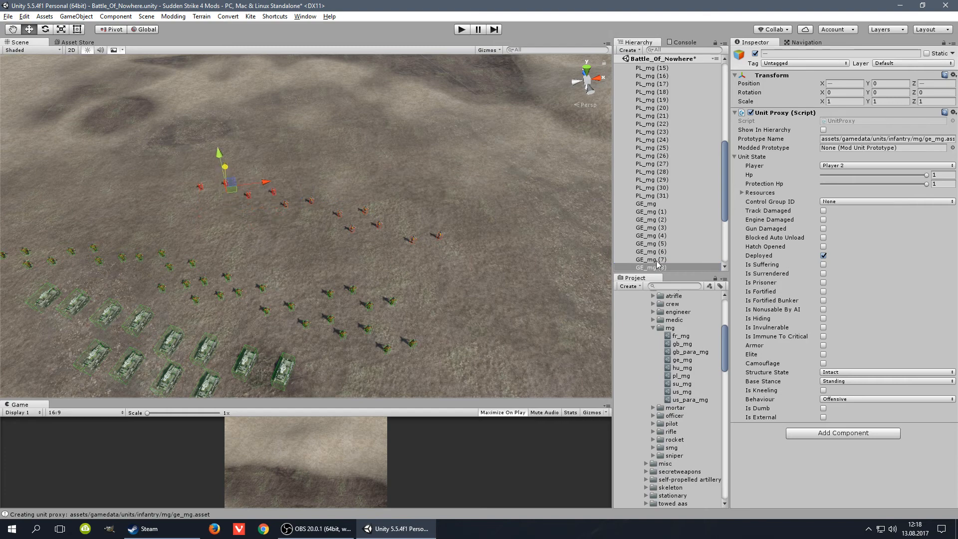
# Duplicate the latest four-soldier GE_mg group two more times, extending the German line up to GE_mg (19)
pyautogui.scroll(-4, 657, 264)
pyautogui.rightClick(667, 196)
pyautogui.click(698, 238)
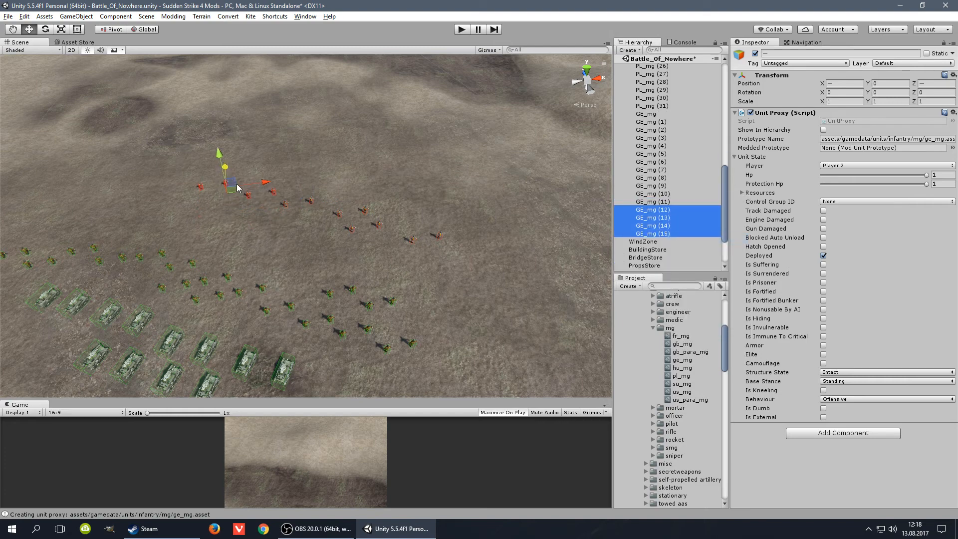
pyautogui.moveTo(236, 188); pyautogui.dragTo(150, 147)
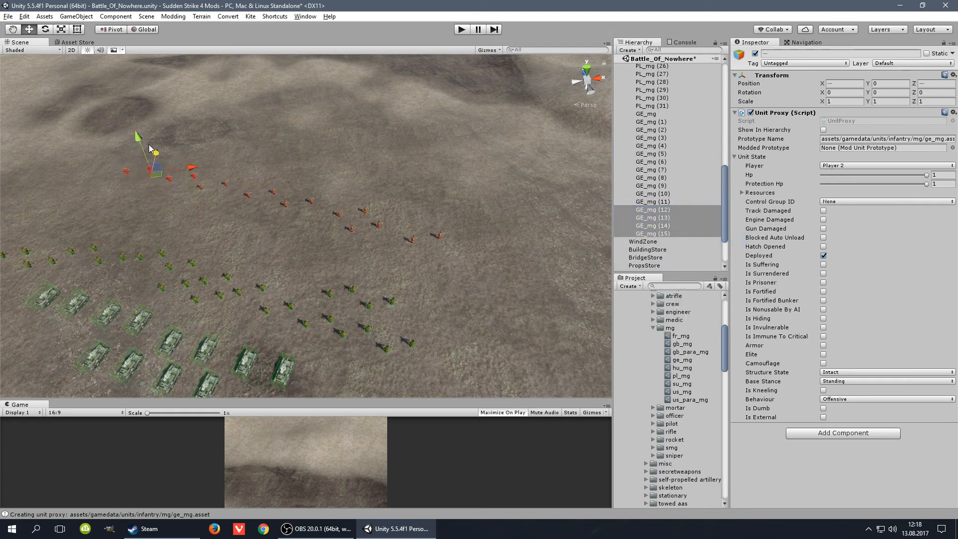
pyautogui.rightClick(673, 220)
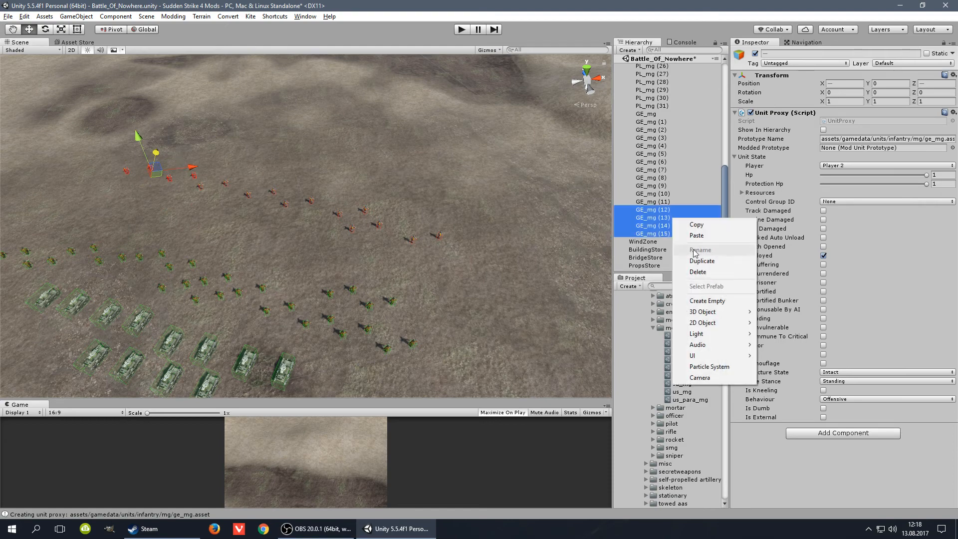
pyautogui.click(701, 261)
pyautogui.moveTo(193, 168); pyautogui.dragTo(102, 165)
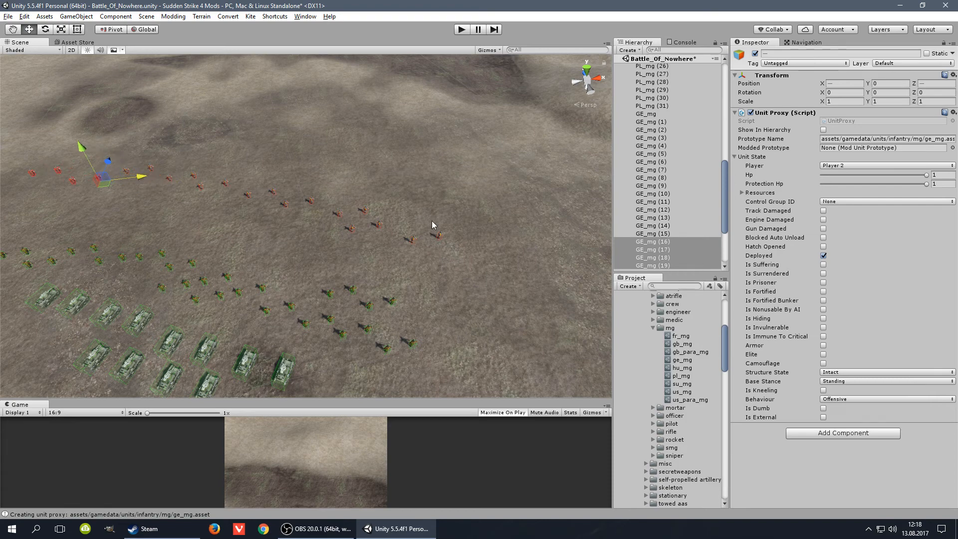
# Place a ge_pzii-d armor unit behind the German infantry line, at about X -66.36, Z -153.97
pyautogui.moveTo(724, 212); pyautogui.dragTo(726, 223)
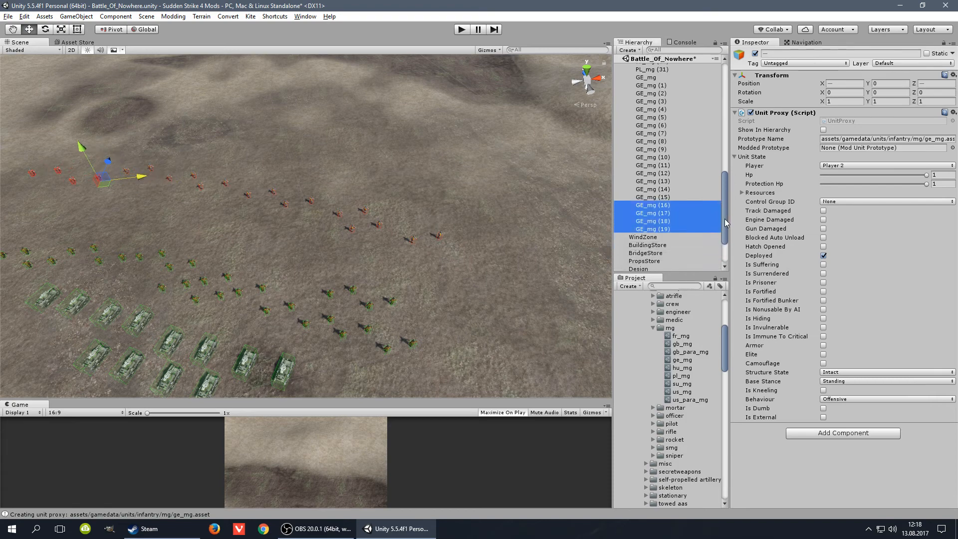
pyautogui.click(652, 327)
pyautogui.scroll(5, 691, 387)
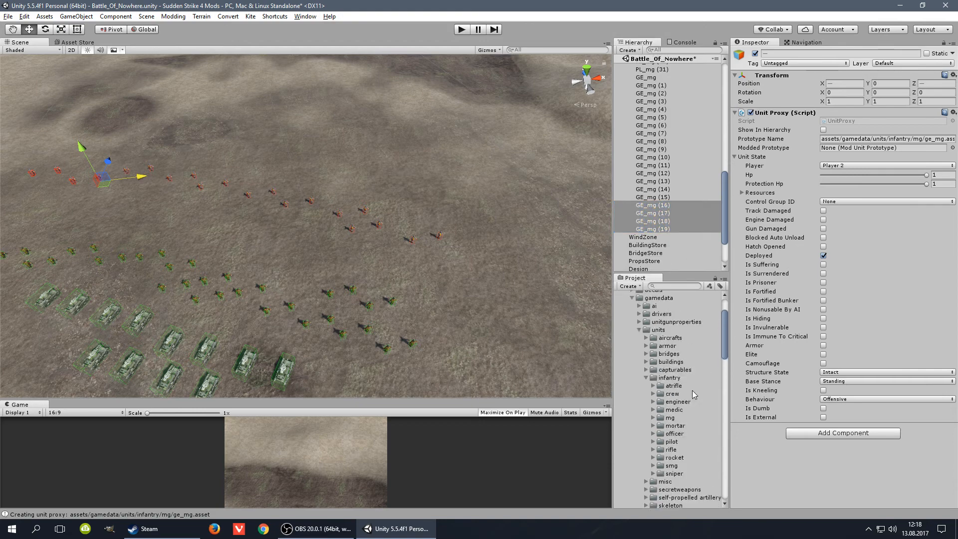
pyautogui.click(646, 375)
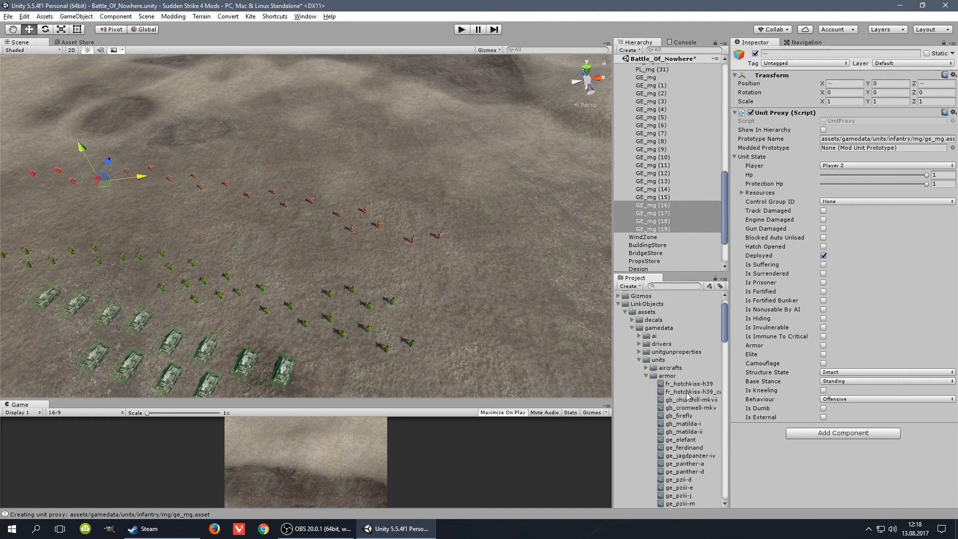
pyautogui.scroll(-3, 685, 413)
pyautogui.scroll(-1, 683, 413)
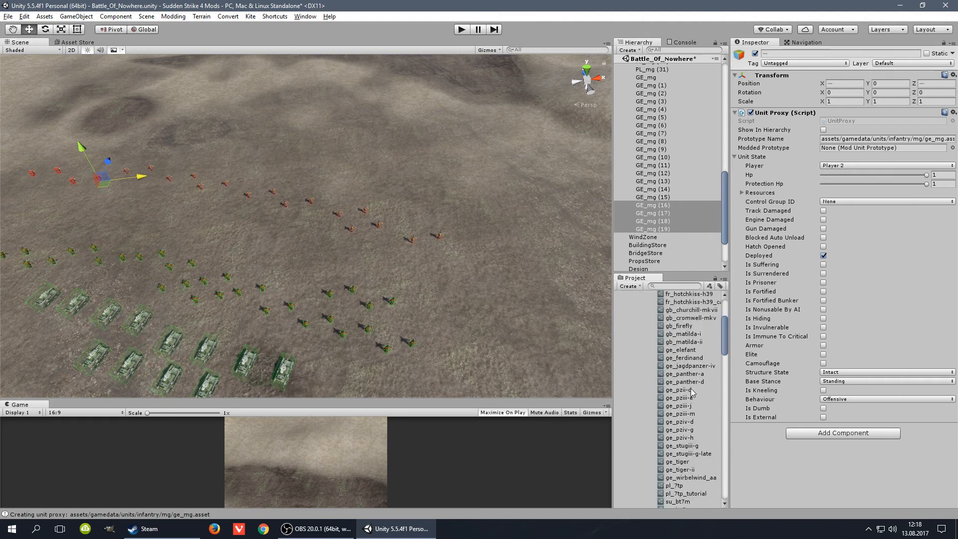
pyautogui.click(691, 390)
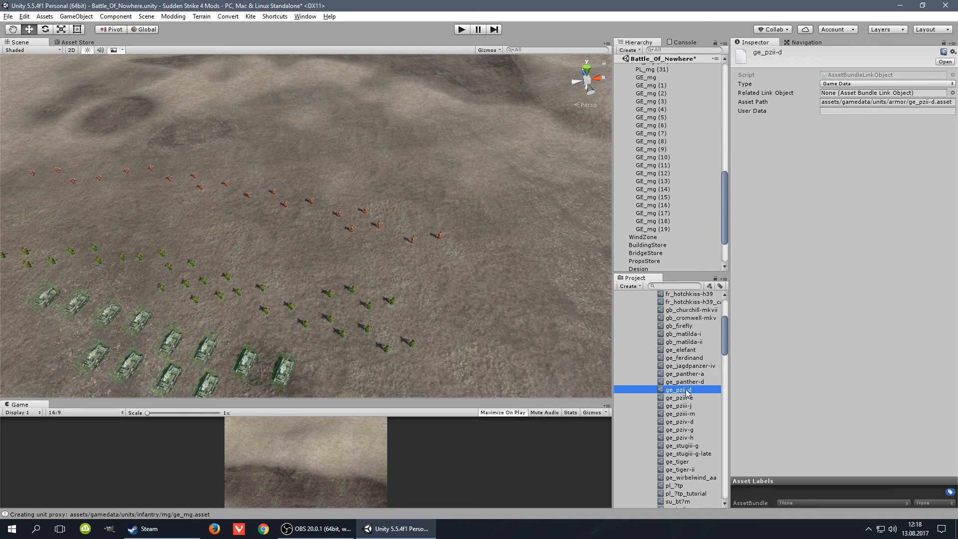
pyautogui.moveTo(686, 393); pyautogui.dragTo(412, 198)
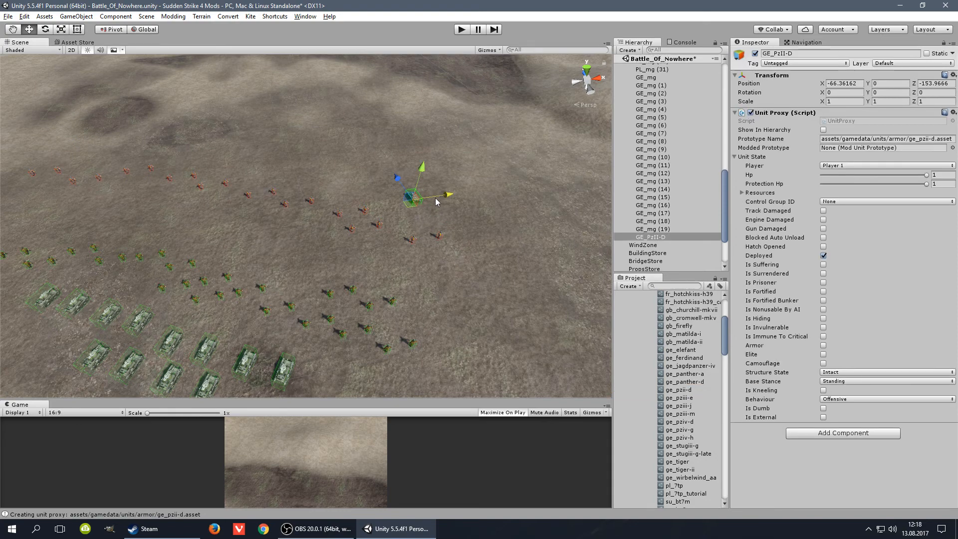
# Assign the GE_PzII-D tank to Player 2 and rotate it about the Y axis to about -129.49
pyautogui.click(870, 166)
pyautogui.click(848, 184)
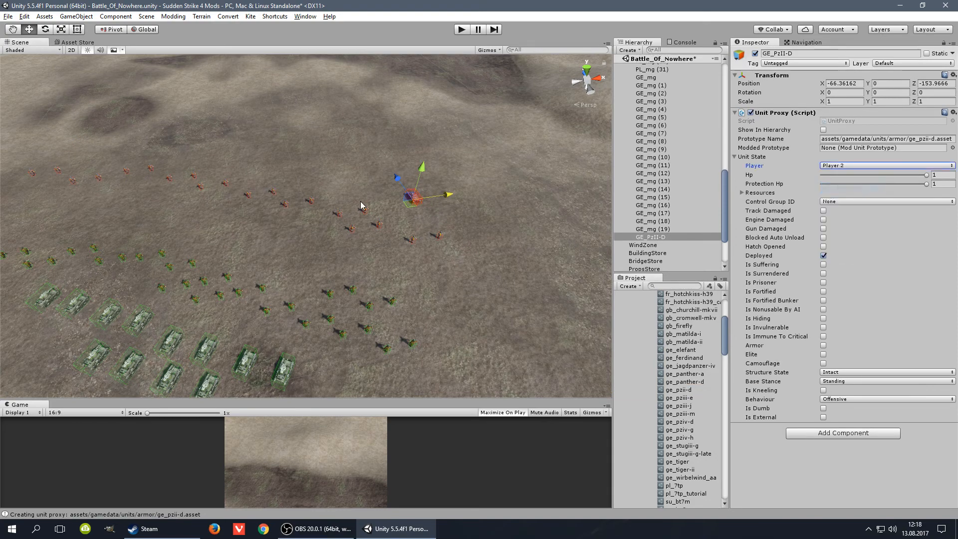
pyautogui.click(47, 29)
pyautogui.moveTo(403, 216); pyautogui.dragTo(640, 129)
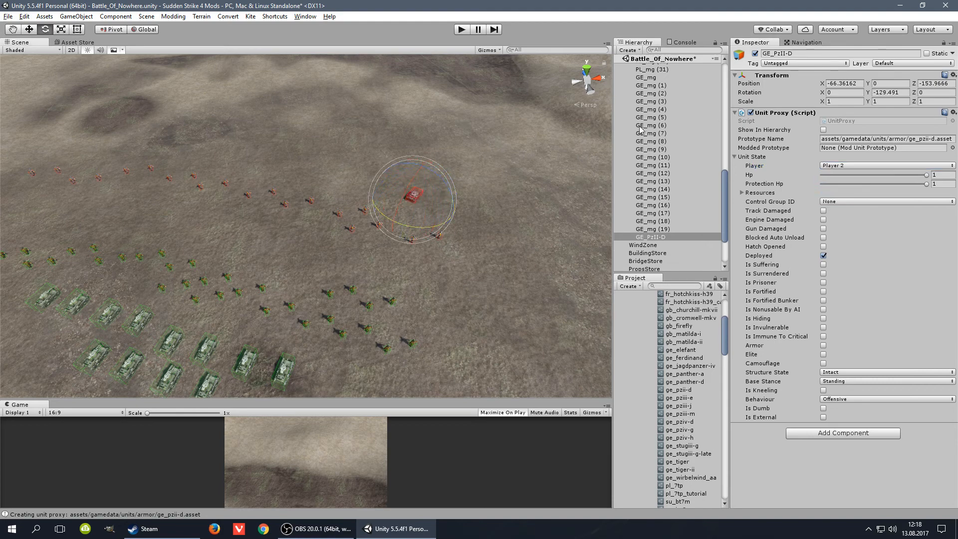
# Duplicate the GE_PzII-D tank, place the copy beside it at about X -72.2, and duplicate the pair to form a row of four
pyautogui.rightClick(663, 240)
pyautogui.click(688, 278)
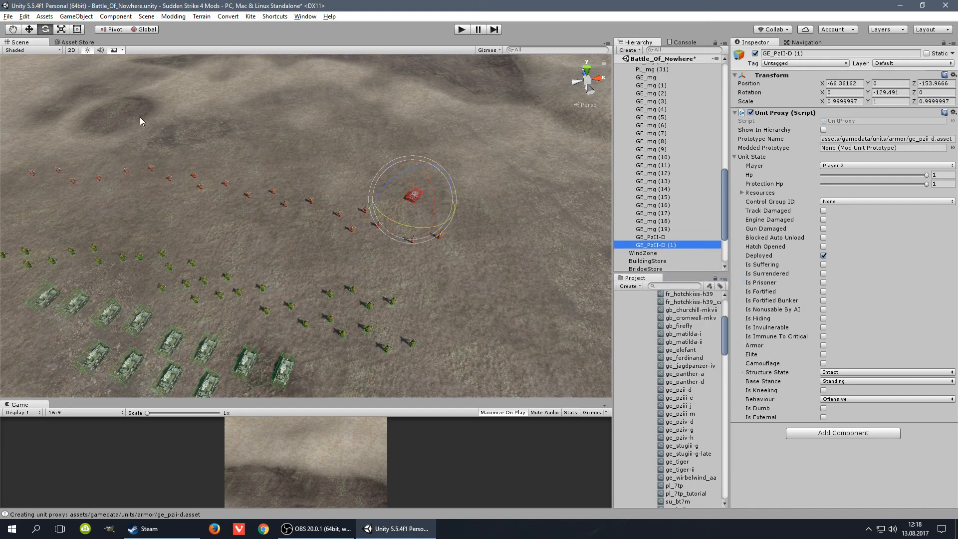
pyautogui.press('w')
pyautogui.moveTo(451, 200); pyautogui.dragTo(432, 200)
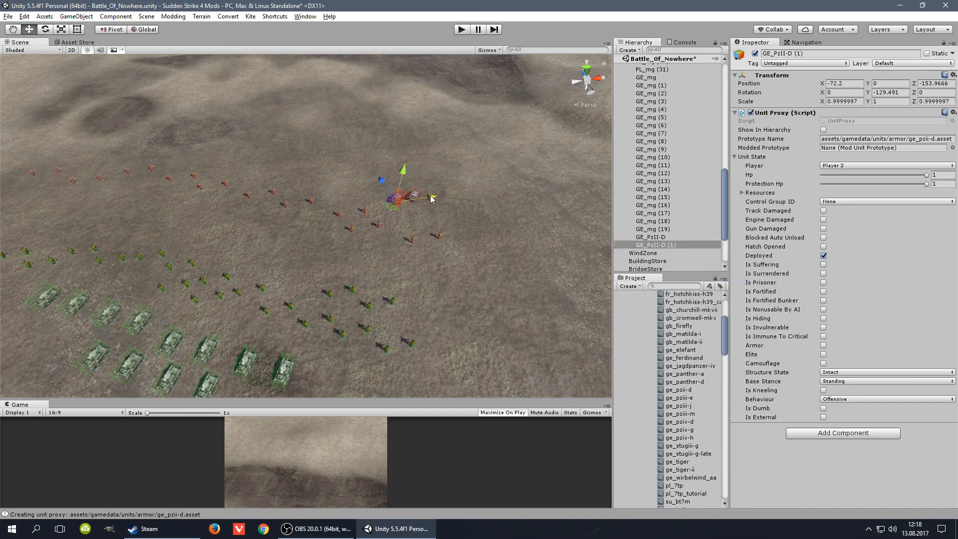
pyautogui.moveTo(383, 181)
pyautogui.mouseDown()
pyautogui.moveTo(373, 164)
pyautogui.moveTo(384, 178)
pyautogui.mouseUp()
pyautogui.keyDown('shift'); pyautogui.click(668, 239); pyautogui.keyUp('shift')
pyautogui.rightClick(667, 245)
pyautogui.click(690, 261)
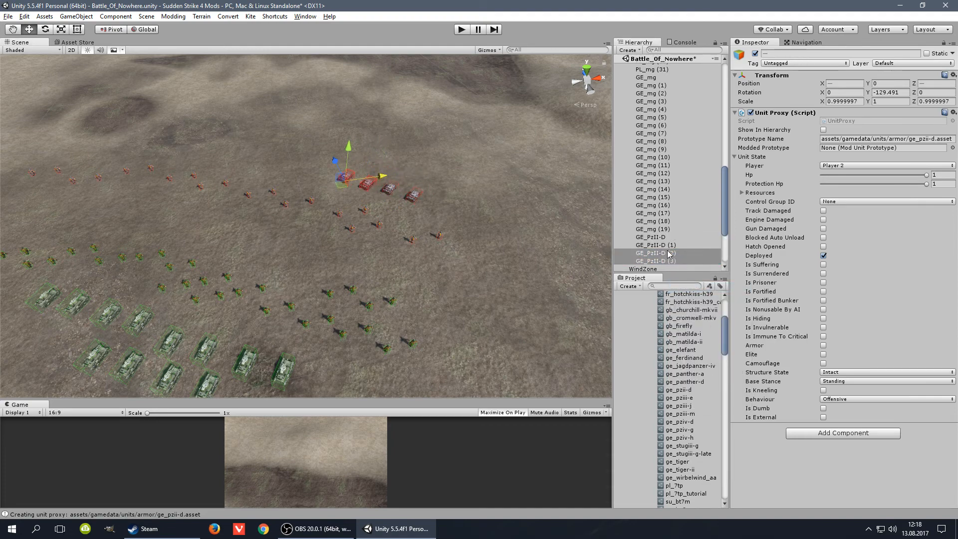
# Duplicate the row of four GE_PzII-D tanks twice, placing one copy farther along the line and the other behind the gap between the rows
pyautogui.keyDown('shift'); pyautogui.click(665, 239); pyautogui.keyUp('shift')
pyautogui.rightClick(666, 253)
pyautogui.click(690, 299)
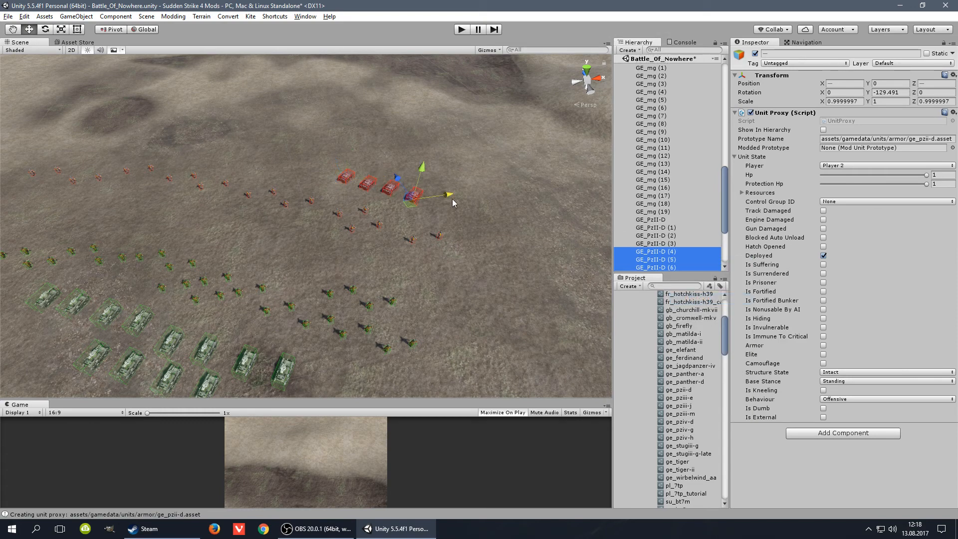
pyautogui.moveTo(449, 202); pyautogui.dragTo(322, 165)
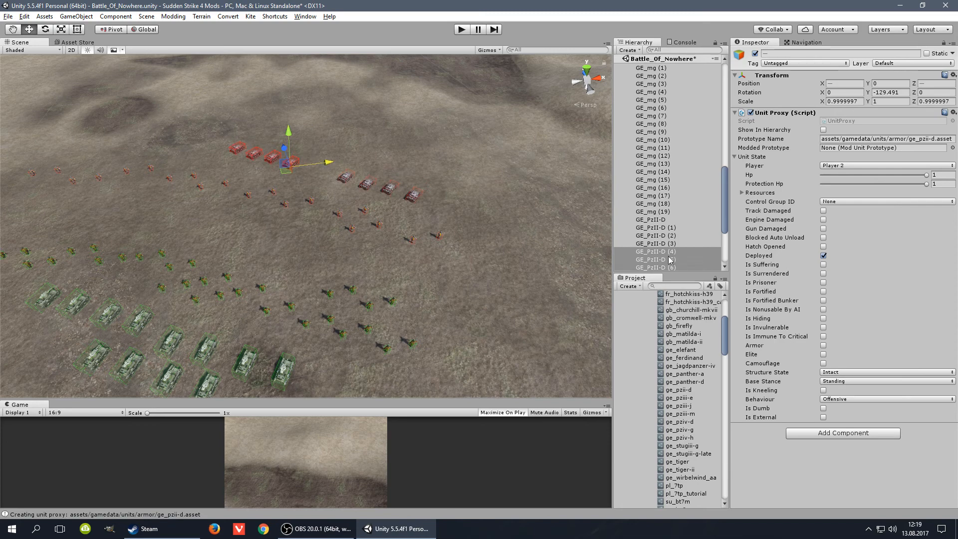
pyautogui.rightClick(671, 260)
pyautogui.click(688, 299)
pyautogui.moveTo(326, 167); pyautogui.dragTo(395, 160)
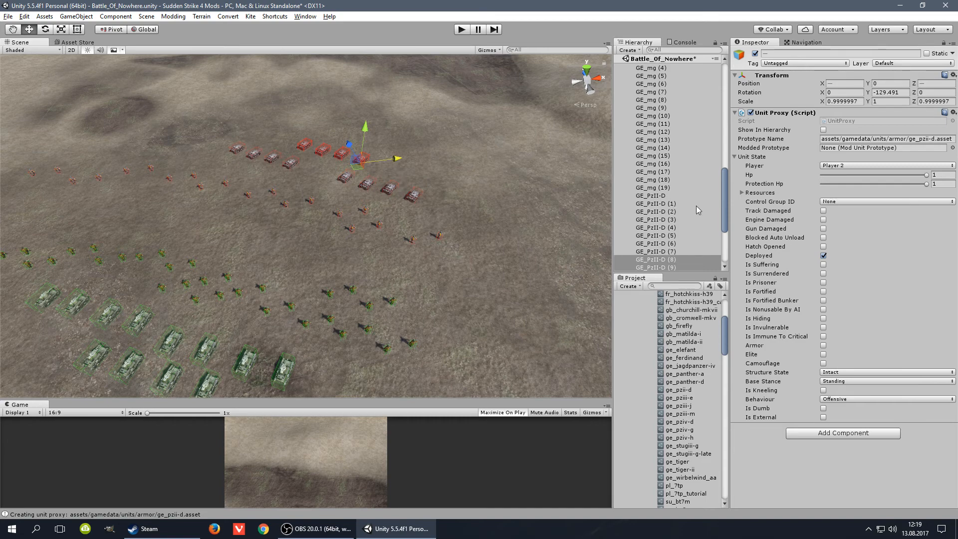
pyautogui.moveTo(726, 209); pyautogui.dragTo(730, 238)
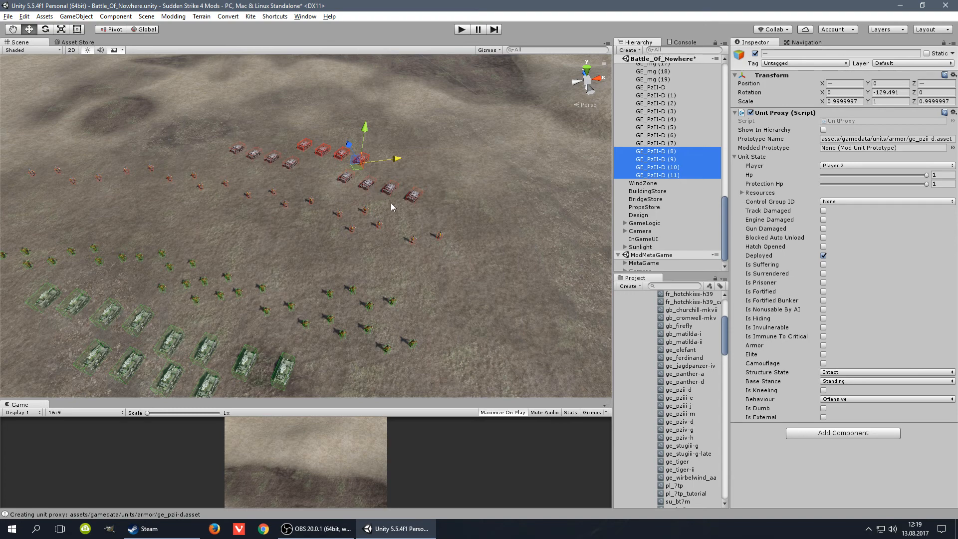
# Save the Battle_Of_Nowhere scene and start it in play mode
pyautogui.keyDown('alt'); pyautogui.moveTo(480, 253); pyautogui.dragTo(314, 255); pyautogui.keyUp('alt')
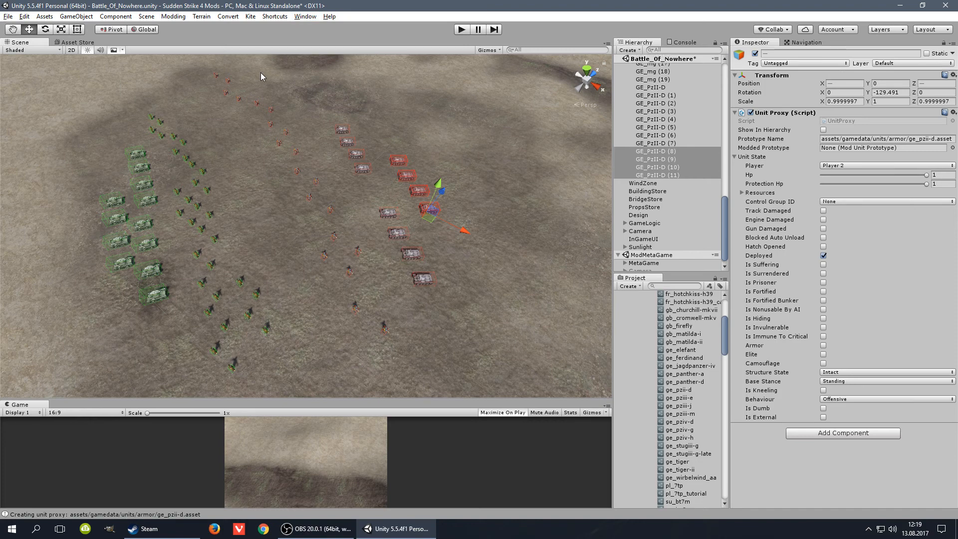
pyautogui.click(8, 16)
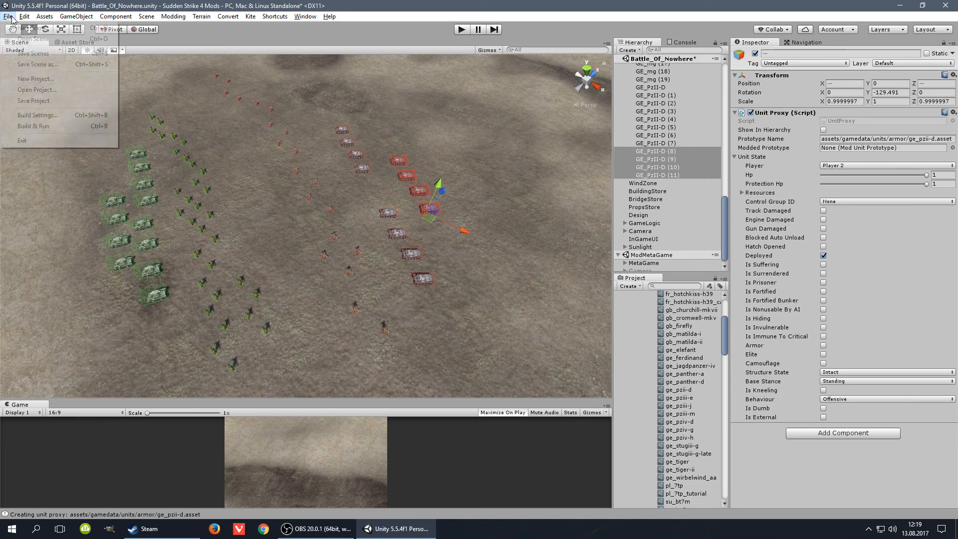
pyautogui.click(59, 58)
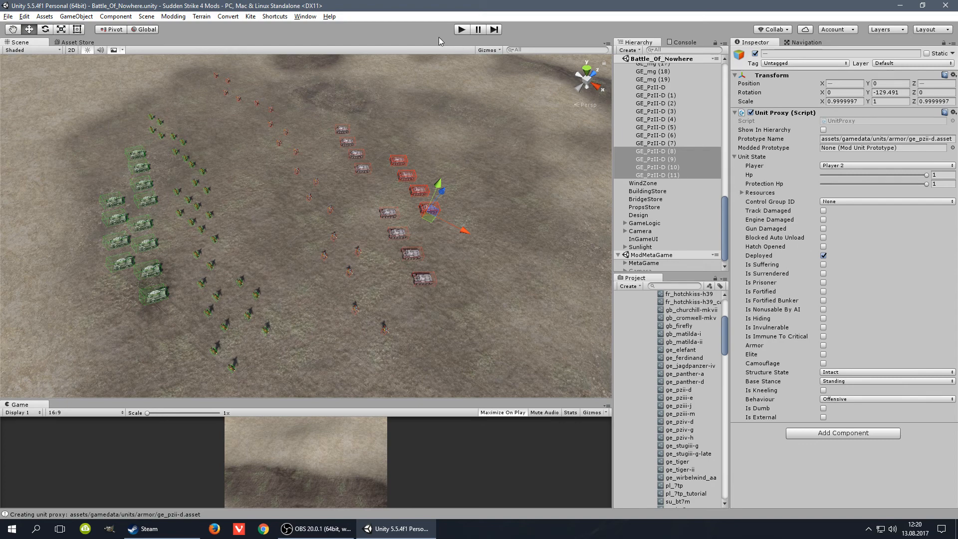
pyautogui.click(465, 31)
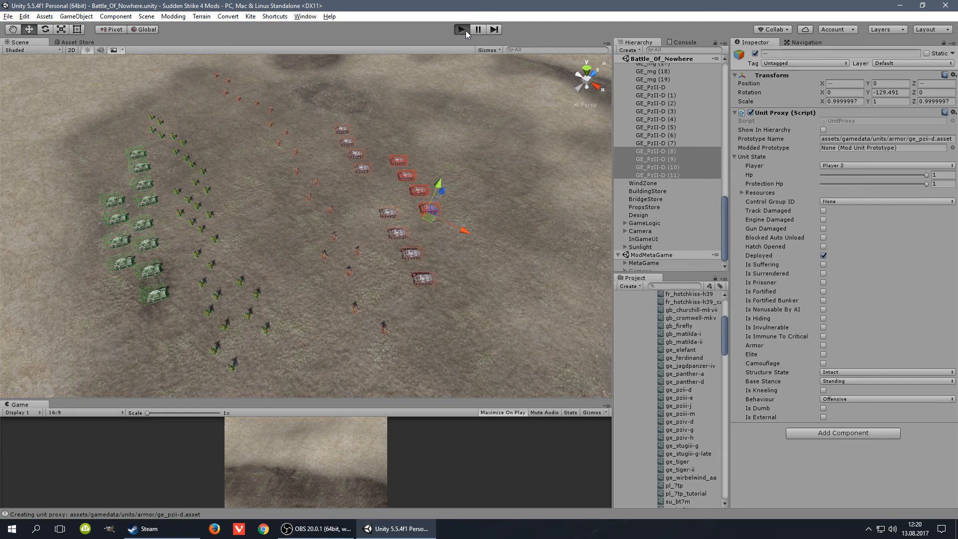
pyautogui.click(463, 29)
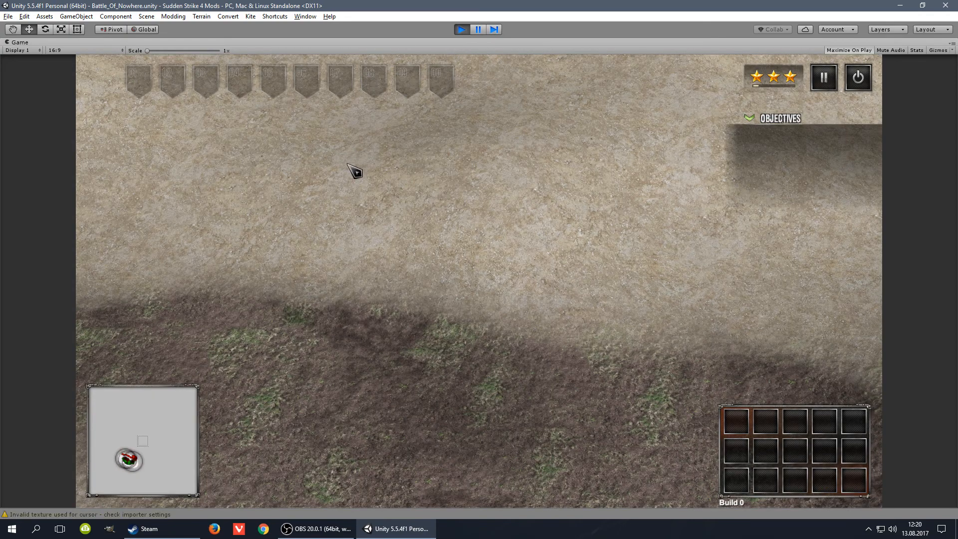
# Jump the game camera to the battle area and select all the Polish tanks
pyautogui.click(126, 459)
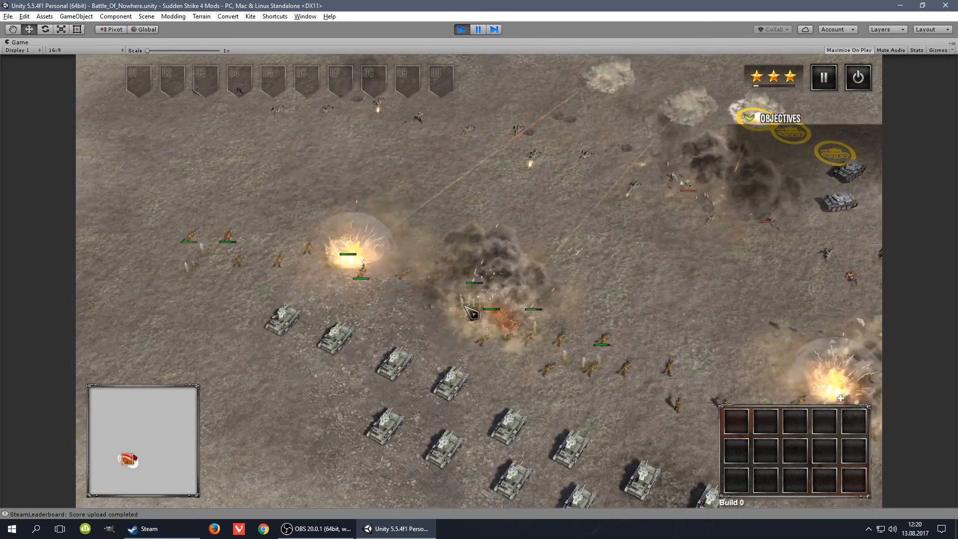
pyautogui.click(394, 363)
pyautogui.press('Down')
pyautogui.press('Right')
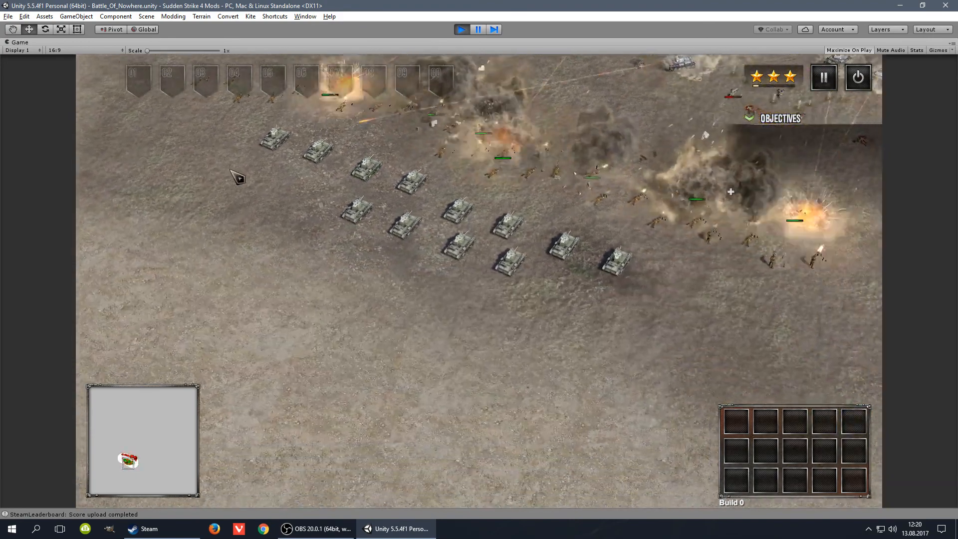
pyautogui.press('Up')
pyautogui.click(221, 169)
pyautogui.doubleClick(221, 168)
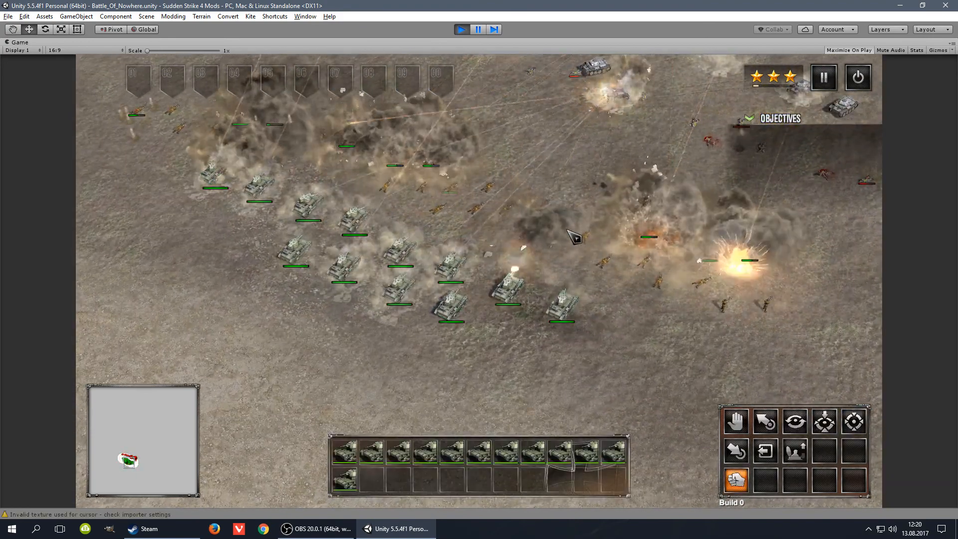
# Order the selected Polish tanks to attack the nearest German tank and advance toward the enemy line
pyautogui.press('Up')
pyautogui.press('Right')
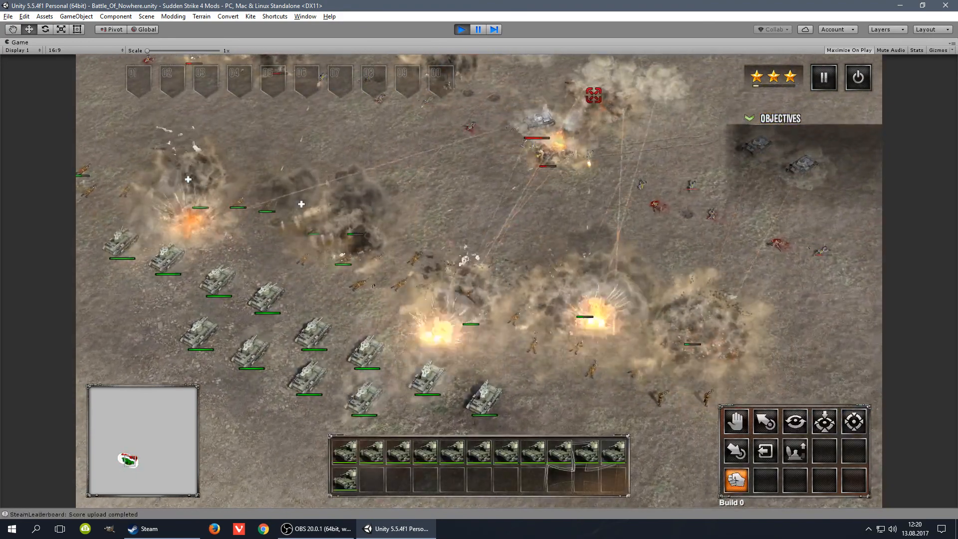
pyautogui.rightClick(593, 94)
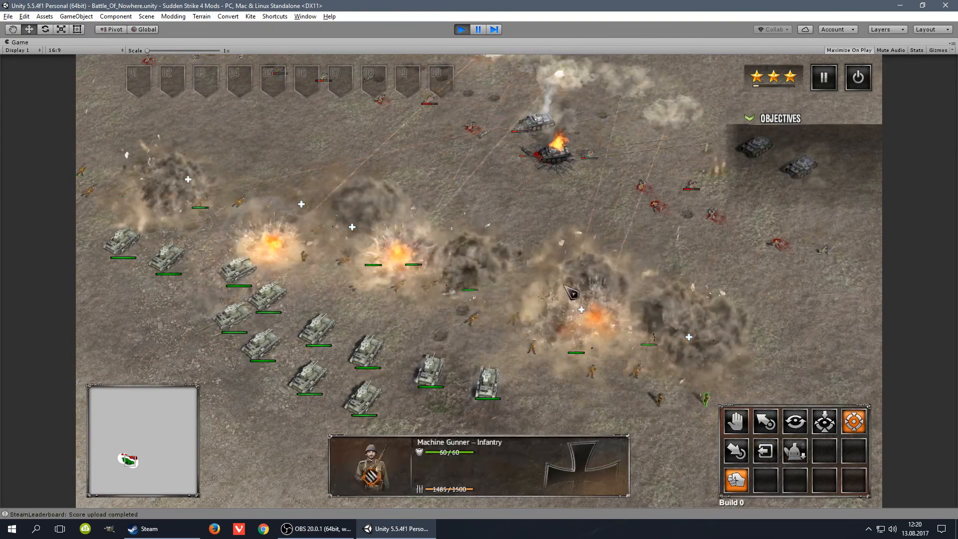
pyautogui.rightClick(495, 186)
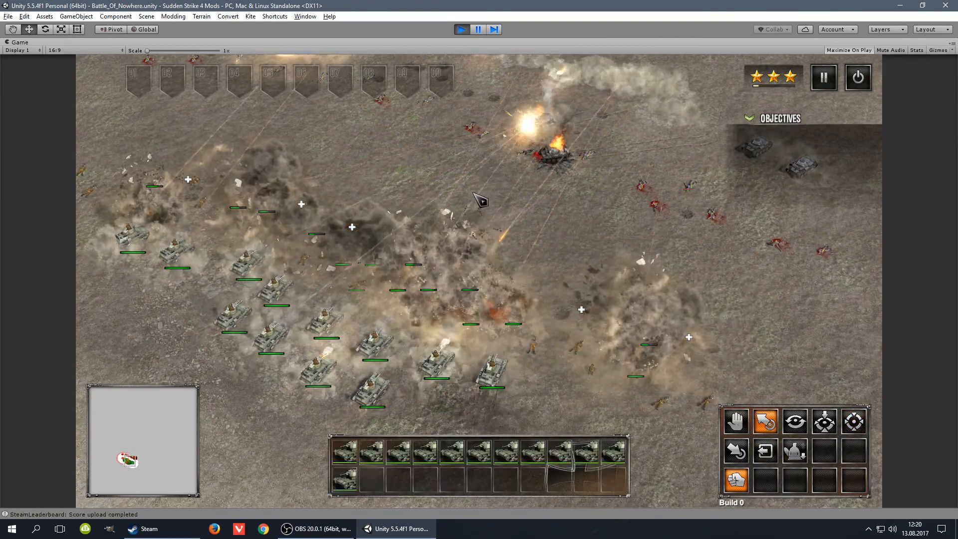
# Order the selected Polish tanks to keep advancing toward the German tanks north-east of the Polish line
pyautogui.rightClick(476, 180)
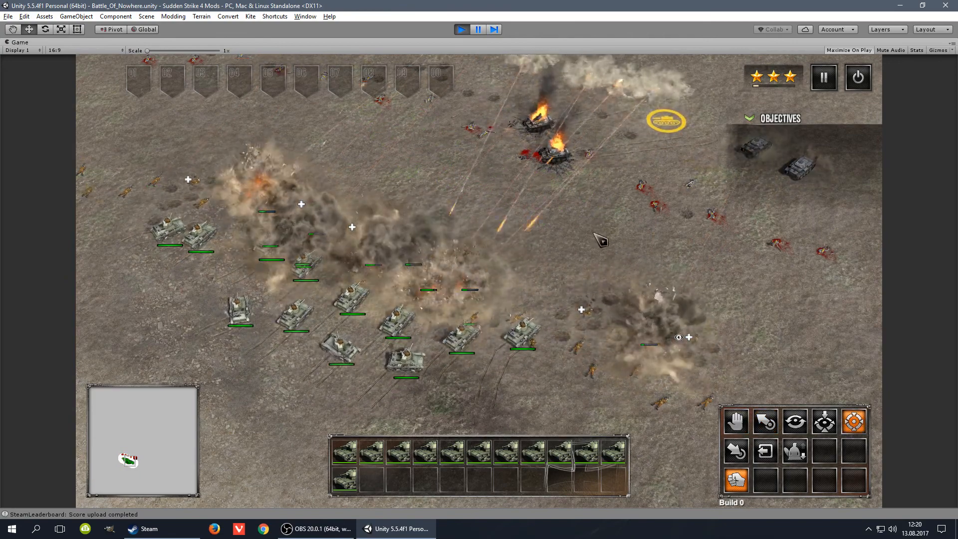
pyautogui.rightClick(533, 181)
pyautogui.rightClick(497, 199)
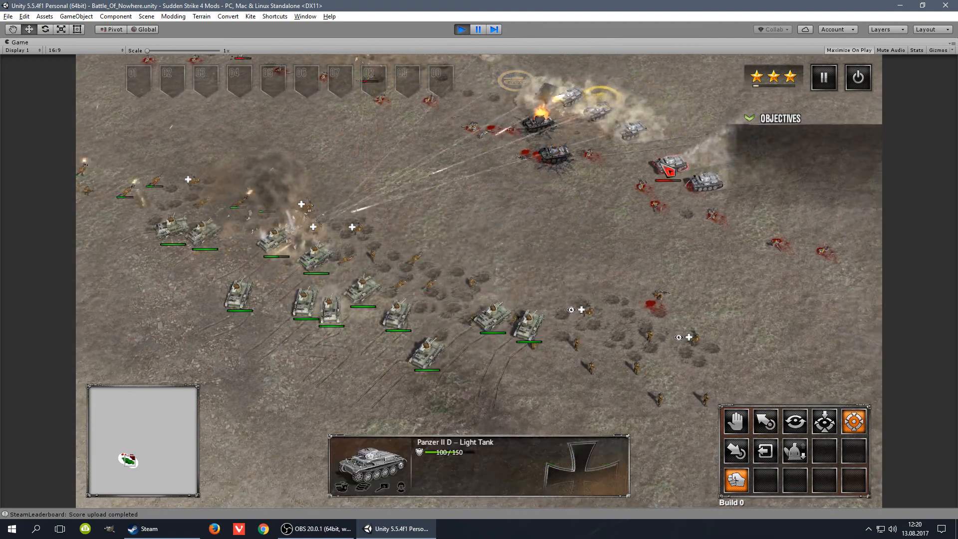
# Select the eastern and middle groups of Polish tanks and infantry one after the other and order each to attack the German tanks
pyautogui.moveTo(391, 362); pyautogui.dragTo(536, 280)
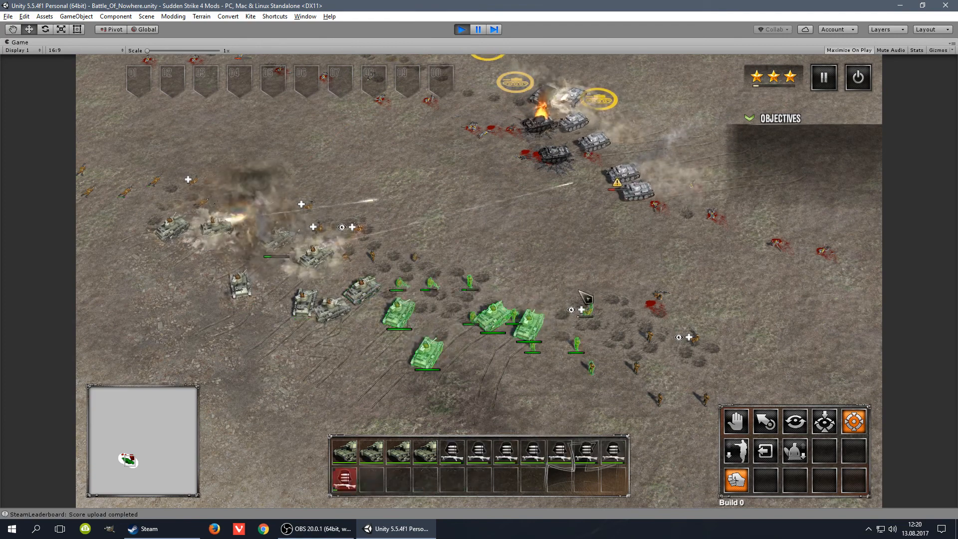
pyautogui.rightClick(619, 195)
pyautogui.moveTo(296, 330); pyautogui.dragTo(409, 250)
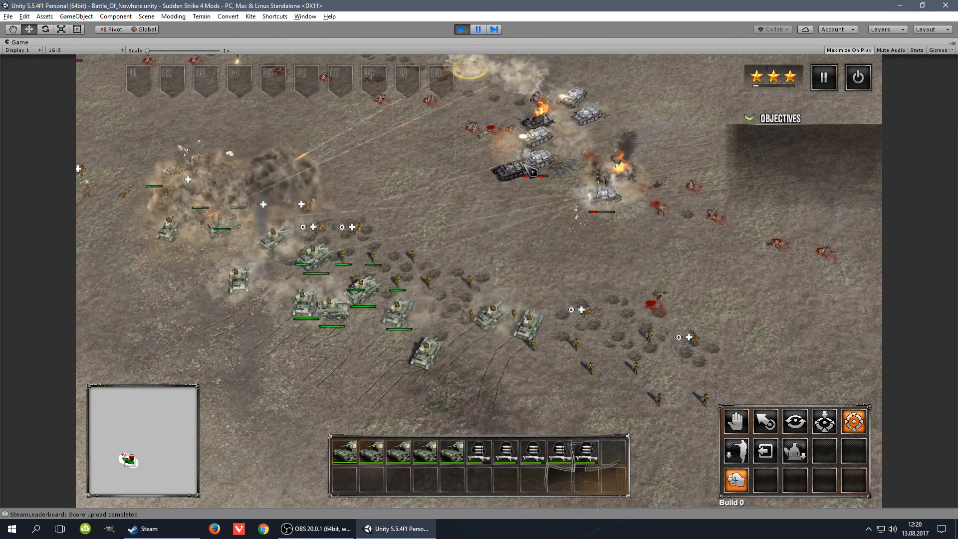
pyautogui.rightClick(539, 156)
# Select the whole western and central Polish force and order it to attack the nearest Panzer II D
pyautogui.moveTo(122, 145); pyautogui.dragTo(368, 320)
pyautogui.moveTo(83, 134); pyautogui.dragTo(479, 336)
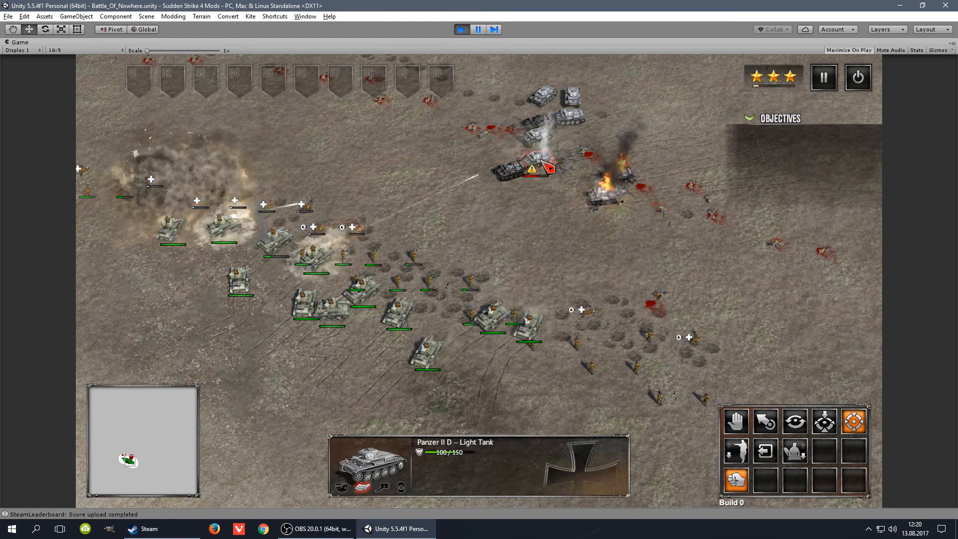
pyautogui.rightClick(542, 141)
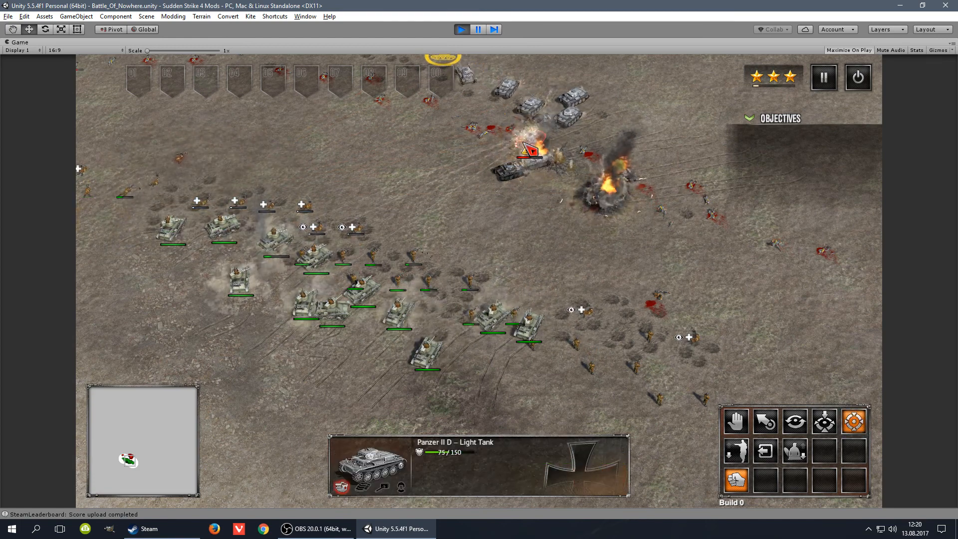
# Advance all the Polish machine gunners into the open ground, and order all the 7TP tanks to attack a Panzer II D
pyautogui.doubleClick(433, 278)
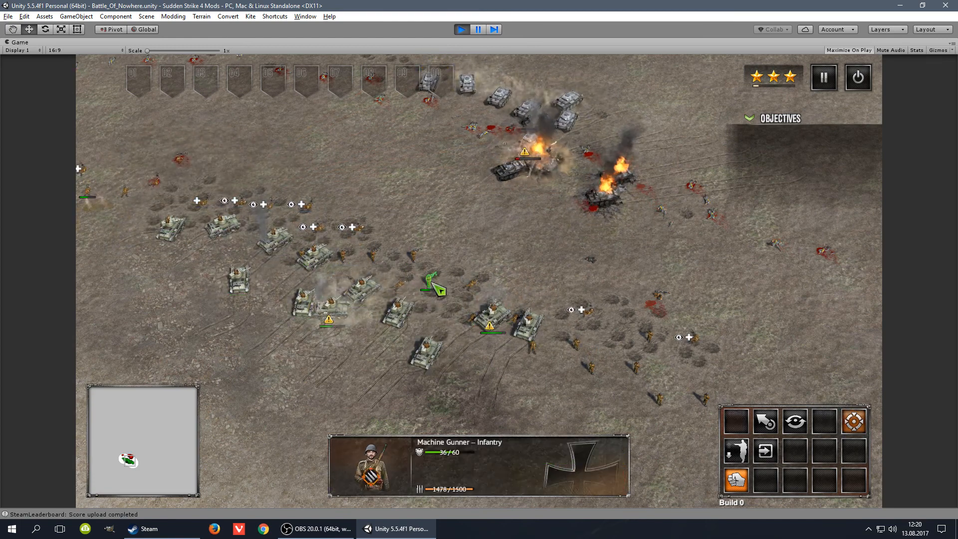
pyautogui.rightClick(507, 217)
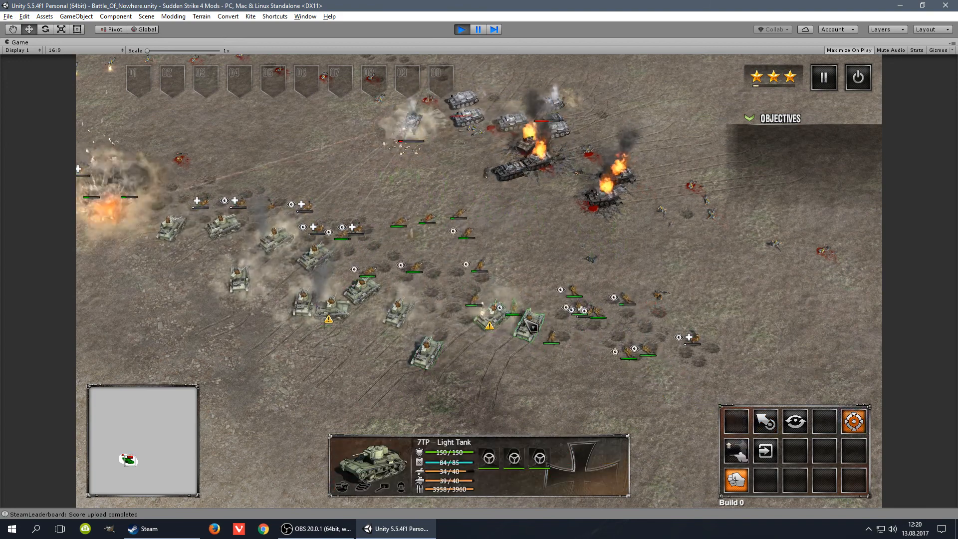
pyautogui.doubleClick(426, 352)
pyautogui.rightClick(510, 123)
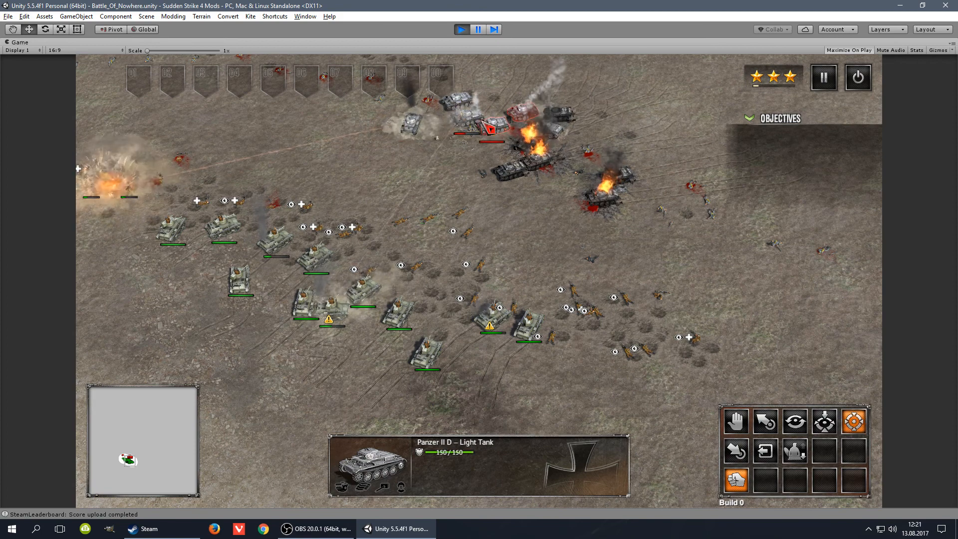
# Select the nearby Polish units, widen the selection to most of the line, and order attacks on the remaining German tanks
pyautogui.moveTo(469, 261); pyautogui.dragTo(554, 357)
pyautogui.rightClick(500, 121)
pyautogui.moveTo(150, 187); pyautogui.dragTo(592, 369)
pyautogui.rightClick(485, 129)
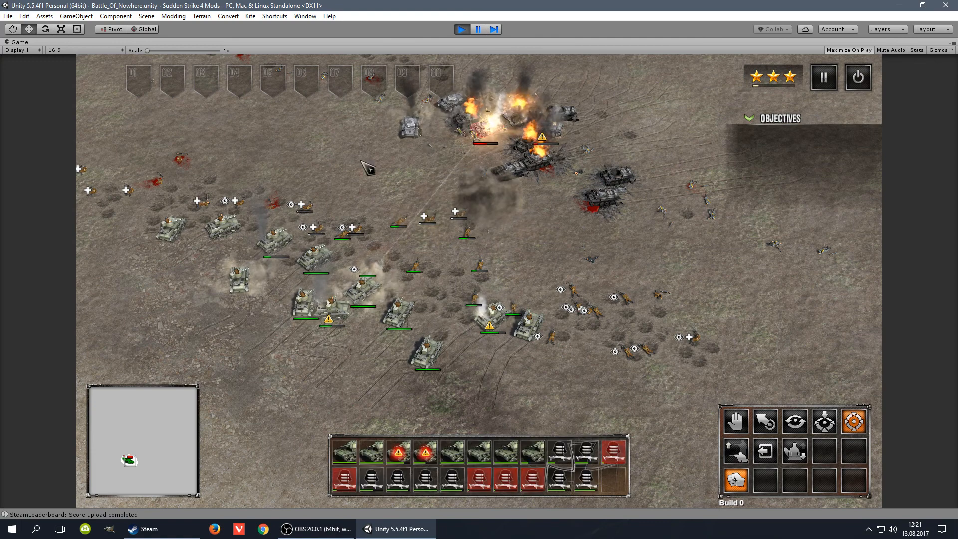
pyautogui.rightClick(477, 131)
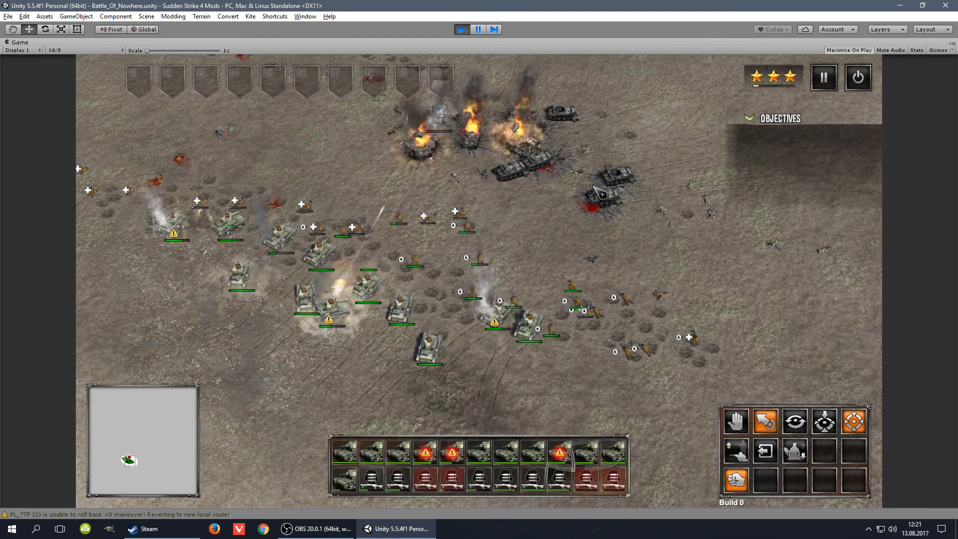
# Move the Polish force forward beside the German wrecks, reselect it and re-form it facing north-east, and clear the selection
pyautogui.press('Up')
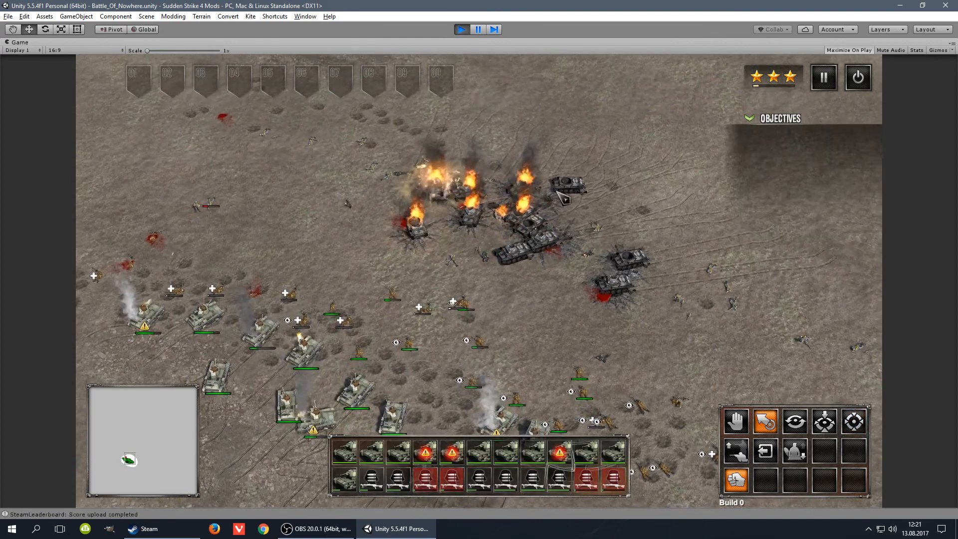
pyautogui.press('Down')
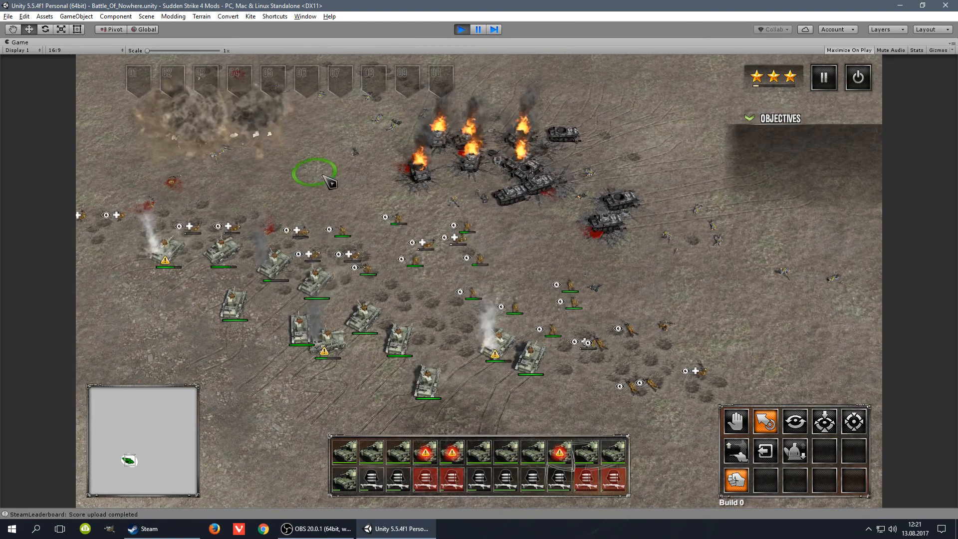
pyautogui.press('Left')
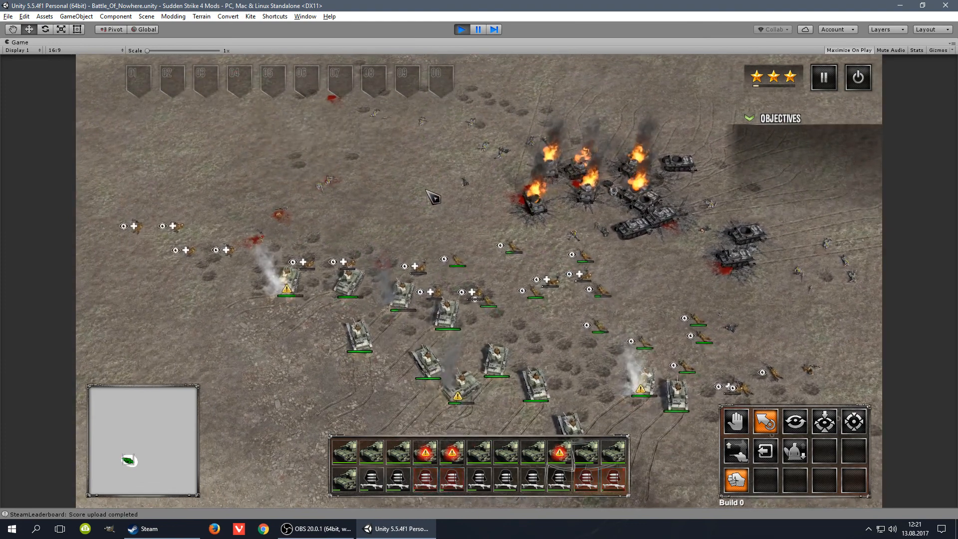
pyautogui.rightClick(433, 197)
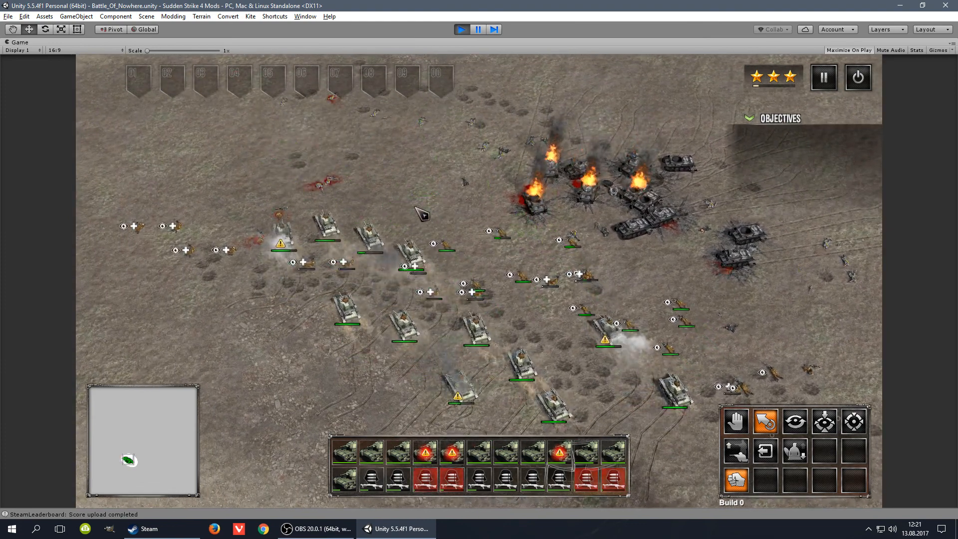
pyautogui.moveTo(181, 160); pyautogui.dragTo(848, 505)
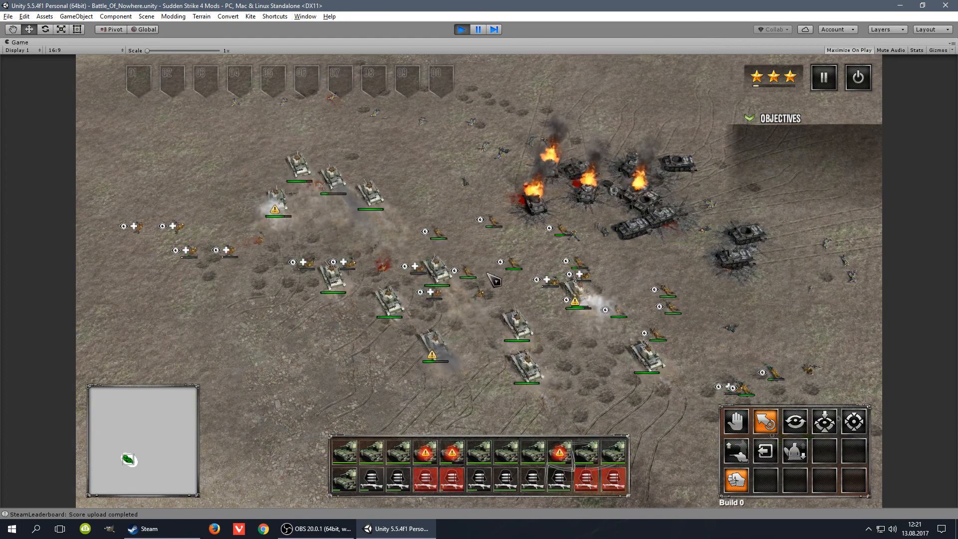
pyautogui.moveTo(464, 320); pyautogui.dragTo(504, 245, button='right')
pyautogui.click(491, 179)
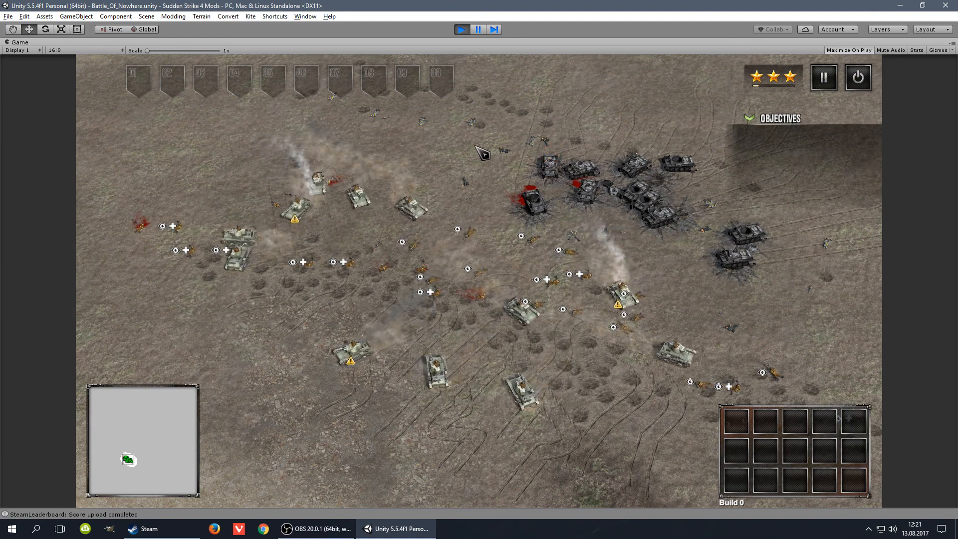
# Stop the playtest and return to editing the Battle_Of_Nowhere scene
pyautogui.click(463, 31)
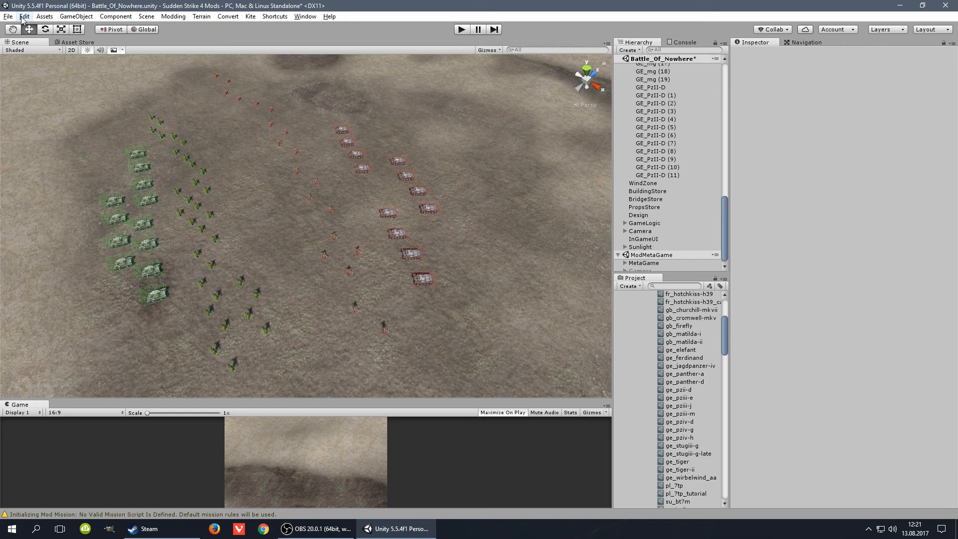
pyautogui.click(3, 17)
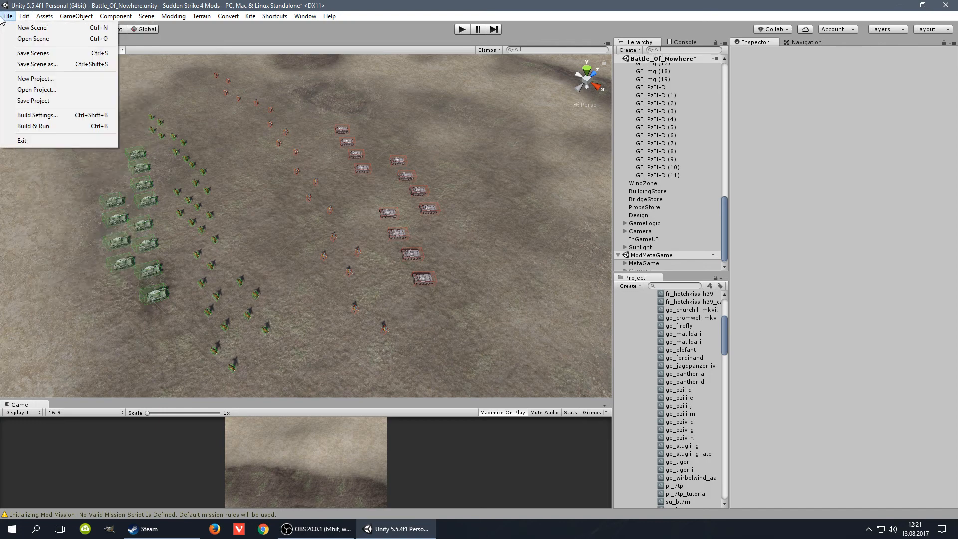
pyautogui.moveTo(23, 19)
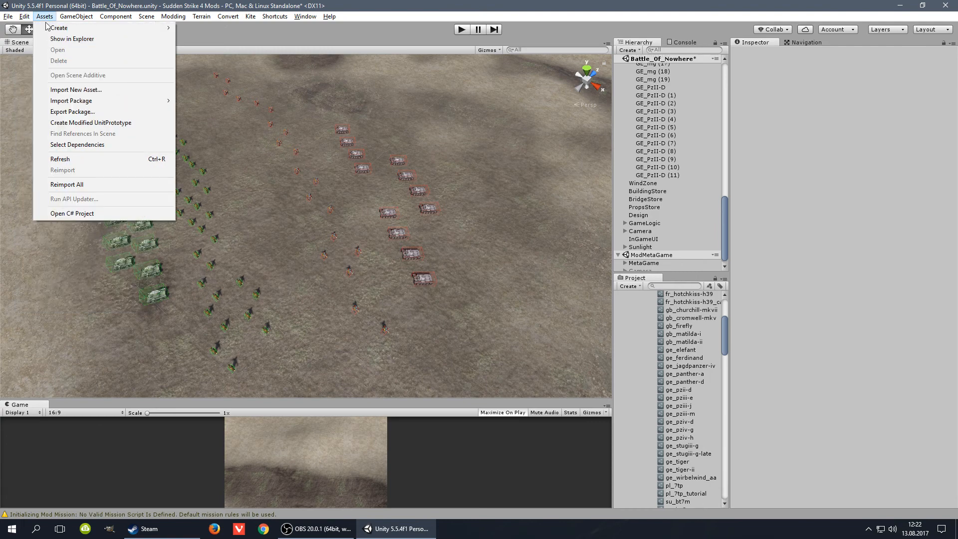
pyautogui.click(88, 160)
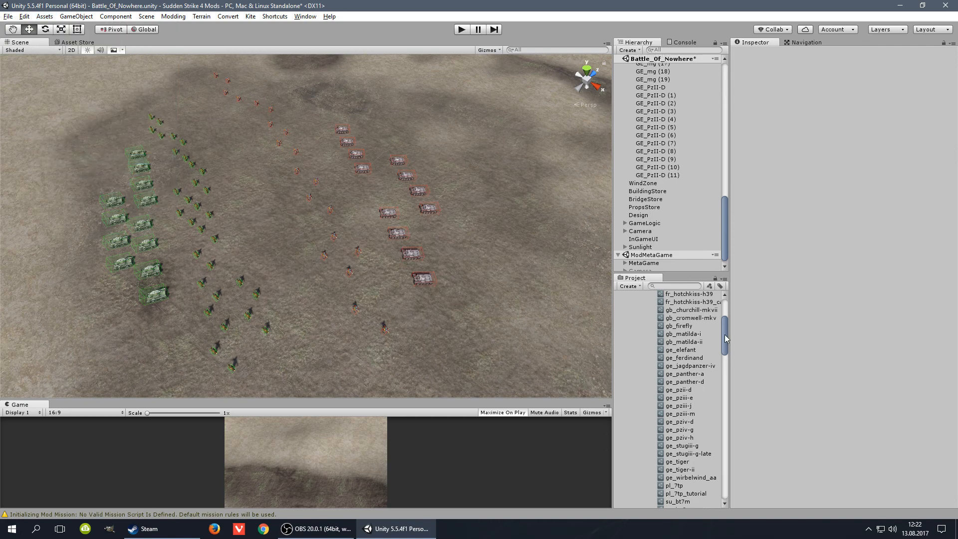
# Open the Battle_Of_Nowhere scene from its mod folder under Scenes/Mods in the project
pyautogui.moveTo(725, 335); pyautogui.dragTo(722, 318)
pyautogui.click(617, 329)
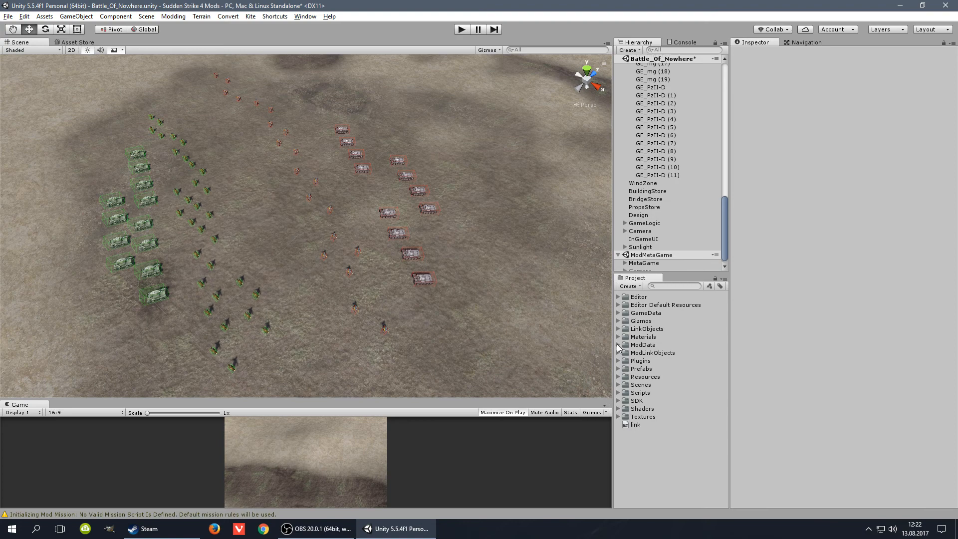
pyautogui.click(618, 385)
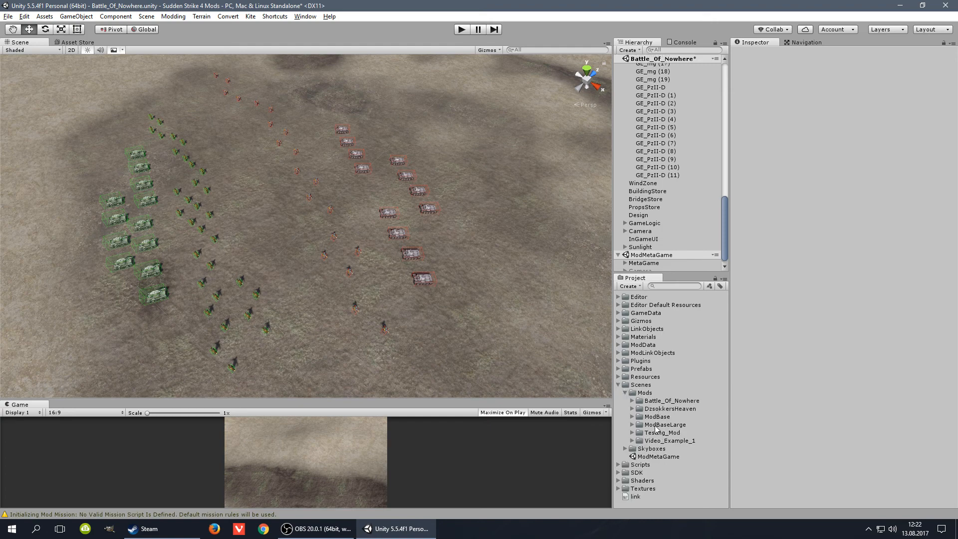
pyautogui.click(632, 401)
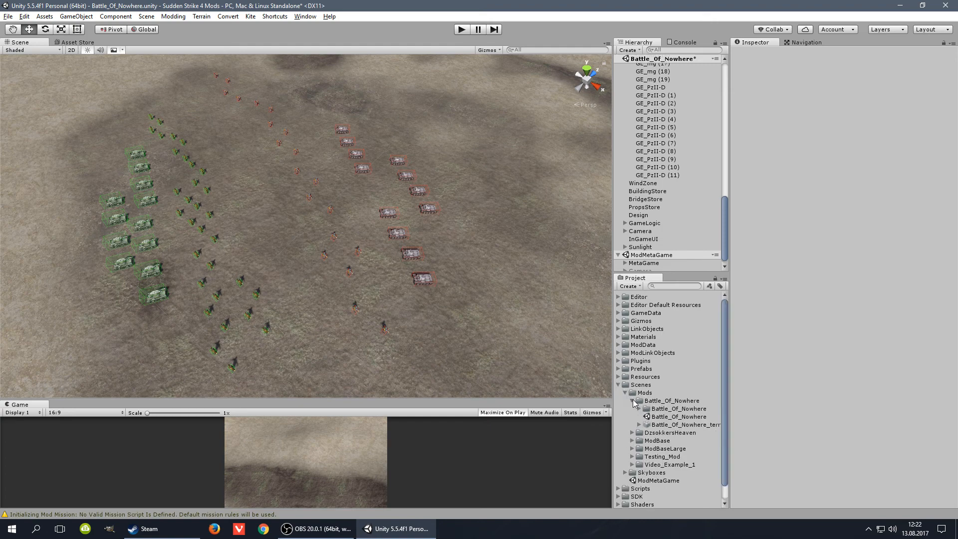
pyautogui.doubleClick(662, 417)
pyautogui.click(524, 285)
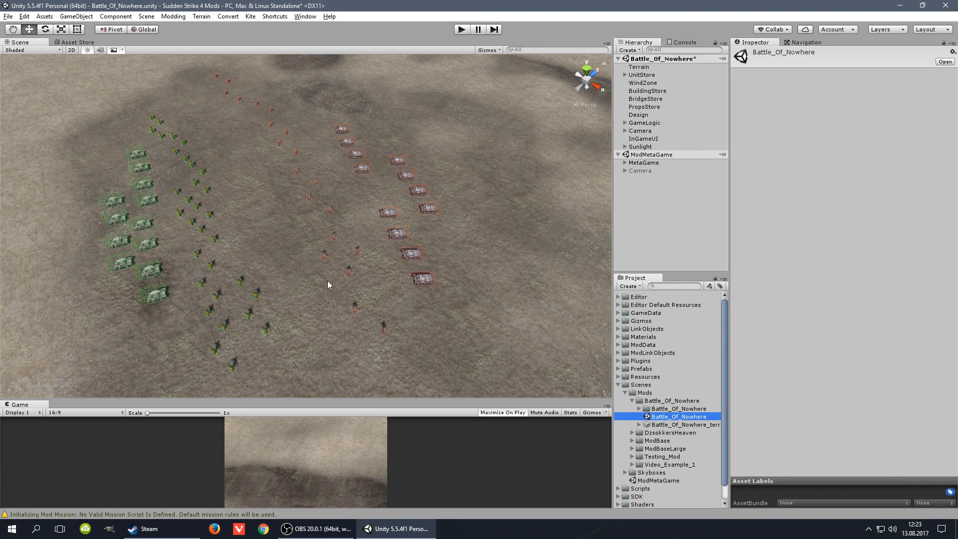
# Select the nearest Polish tank, PL_7TP (2), and examine its unit state settings, including its resources
pyautogui.click(150, 297)
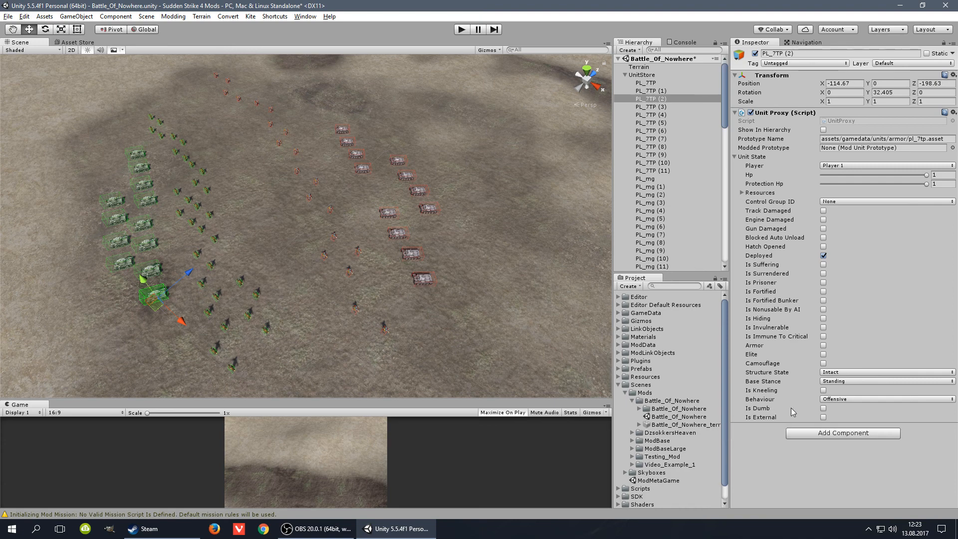
pyautogui.moveTo(791, 417)
pyautogui.click(742, 193)
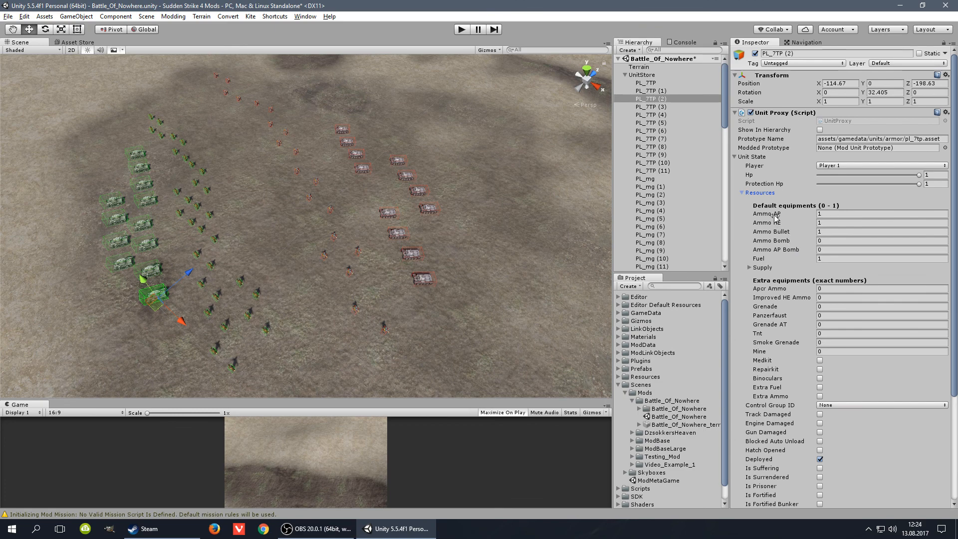
# Try an Ammo AP value of 0.5 on PL_7TP (2) and set it back to 1
pyautogui.click(831, 213)
pyautogui.write('0.5')
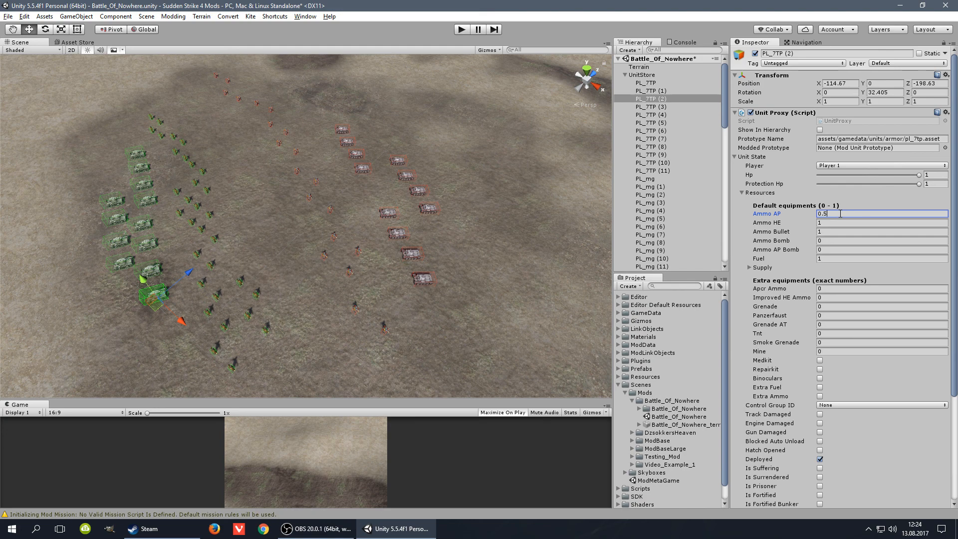
pyautogui.moveTo(840, 214); pyautogui.dragTo(816, 213)
pyautogui.write('1')
pyautogui.click(317, 528)
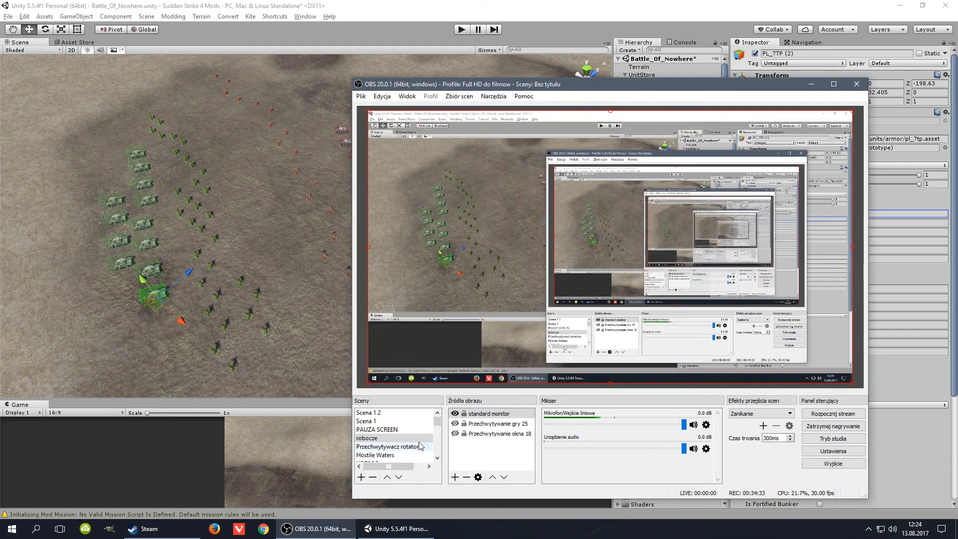